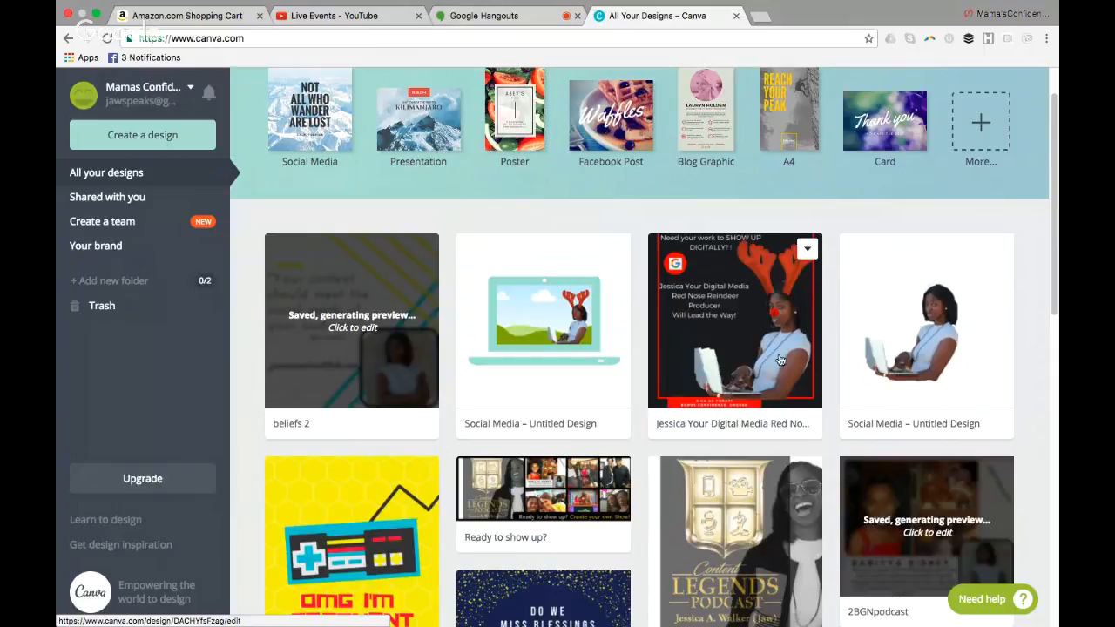
Look through the existing designs and open the "beliefs 2" design
{"action": "scroll", "coordinate": [1052, 280], "scroll_direction": "down", "scroll_amount": 4}
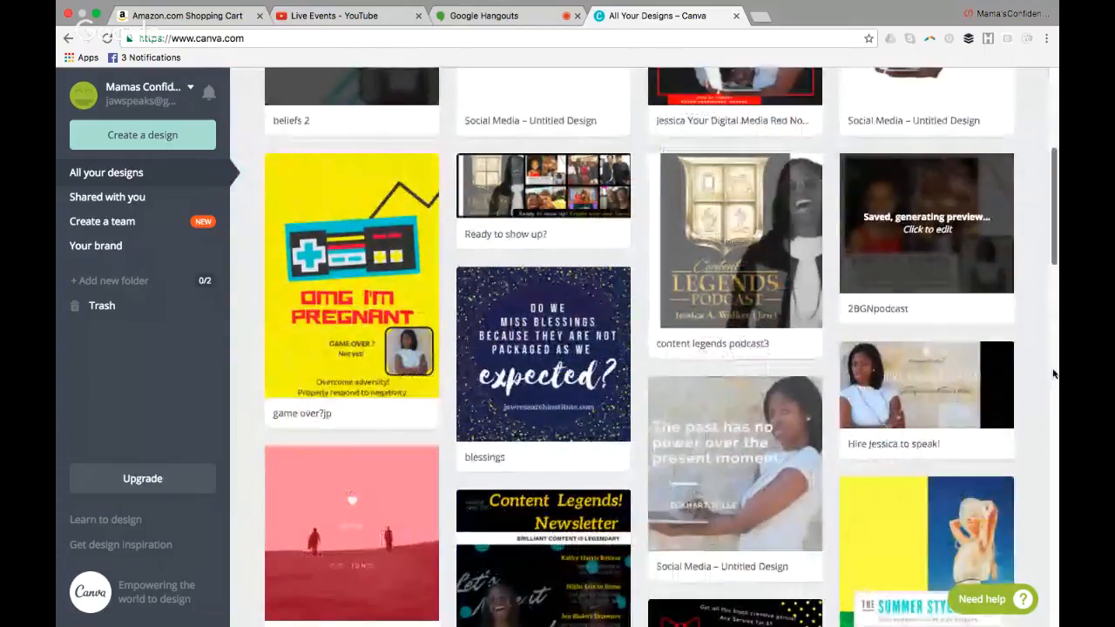
{"action": "scroll", "coordinate": [1053, 373], "scroll_direction": "down", "scroll_amount": 1}
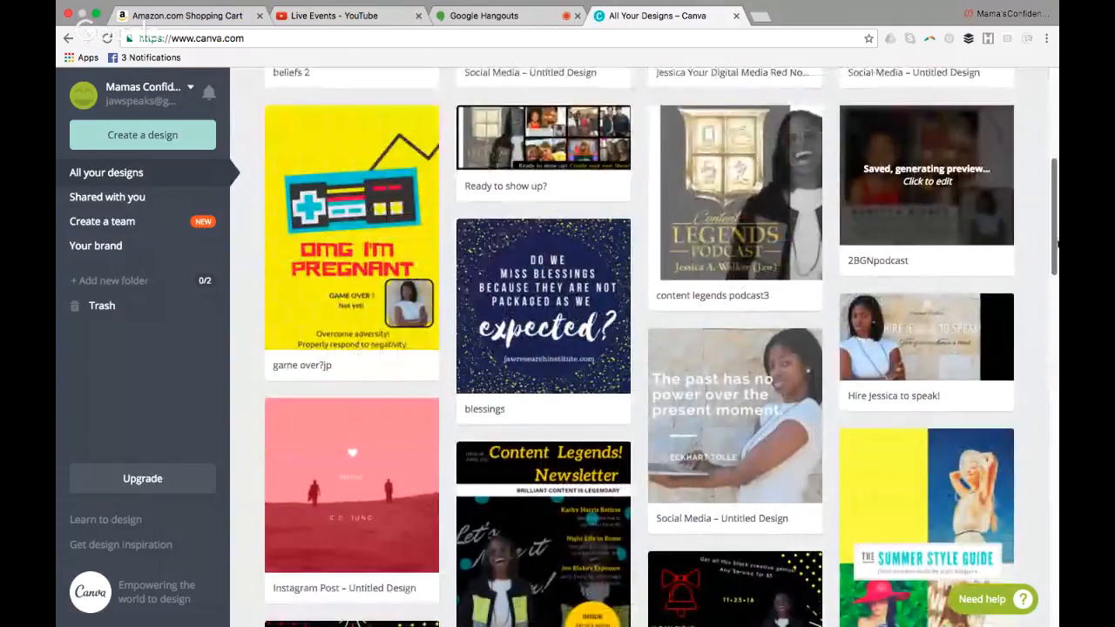
{"action": "mouse_move", "coordinate": [1057, 245]}
{"action": "left_mouse_down"}
{"action": "mouse_move", "coordinate": [1023, 507]}
{"action": "mouse_move", "coordinate": [1056, 339]}
{"action": "mouse_move", "coordinate": [1059, 227]}
{"action": "left_mouse_up"}
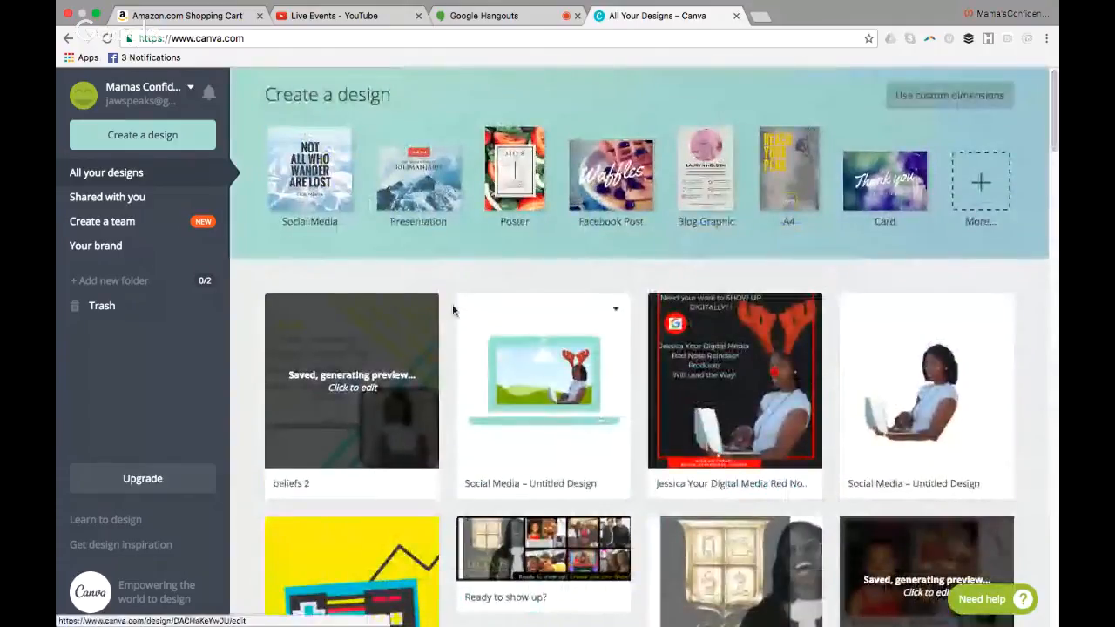
{"action": "left_click", "coordinate": [400, 347]}
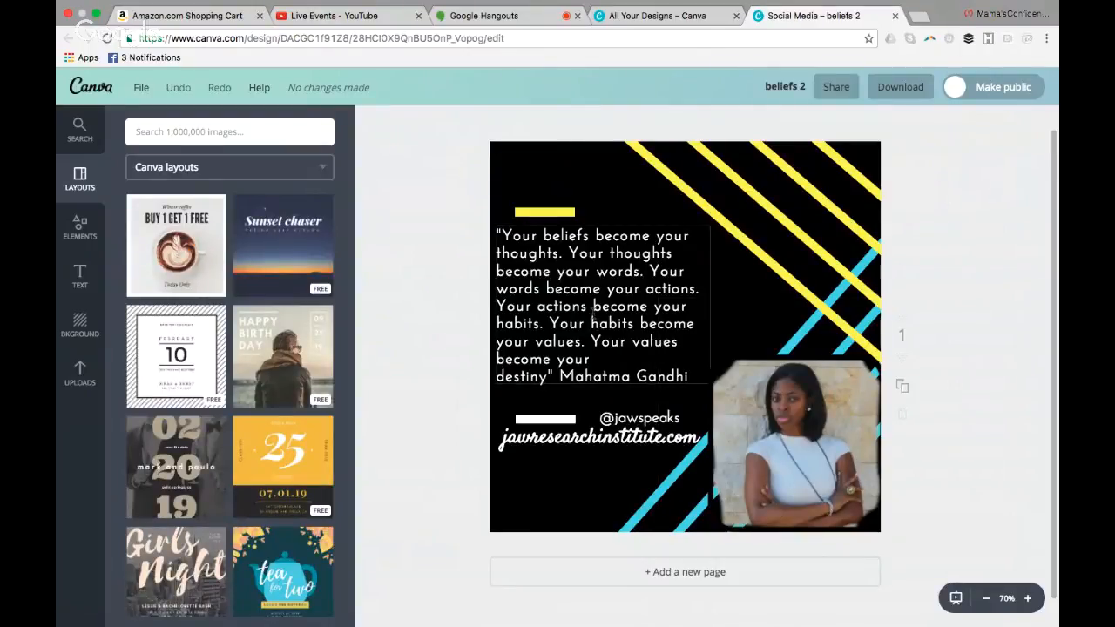
Inspect the quote text in the design and browse the available Canva layouts
{"action": "left_click", "coordinate": [596, 309]}
{"action": "double_click", "coordinate": [596, 310]}
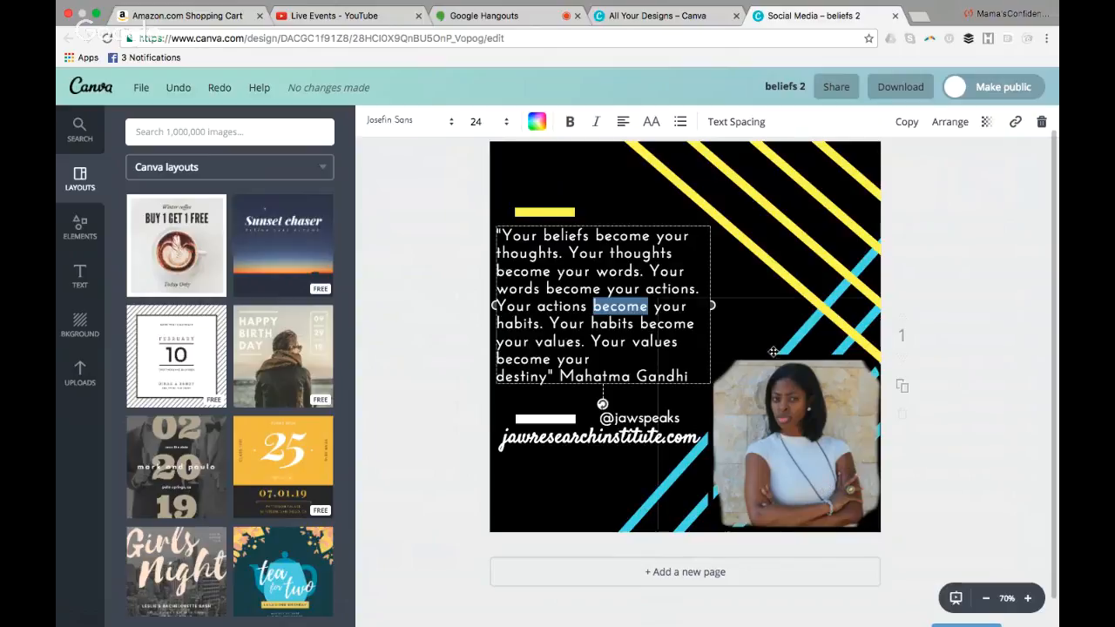
{"action": "left_click", "coordinate": [607, 209]}
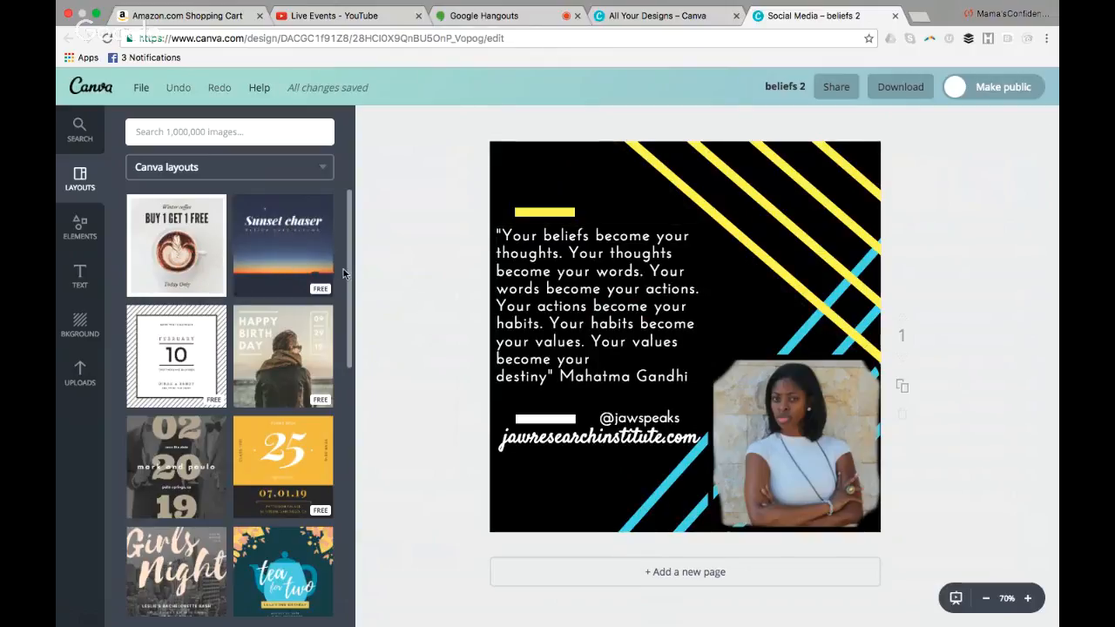
{"action": "left_click_drag", "start_coordinate": [350, 267], "coordinate": [378, 158]}
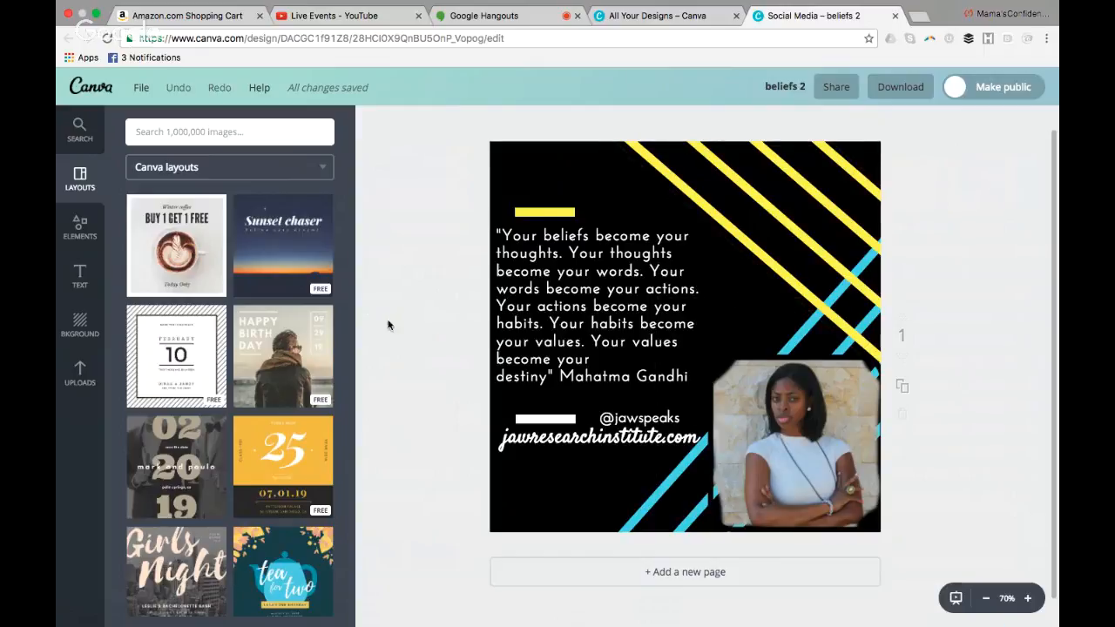
{"action": "left_click_drag", "start_coordinate": [348, 251], "coordinate": [337, 341]}
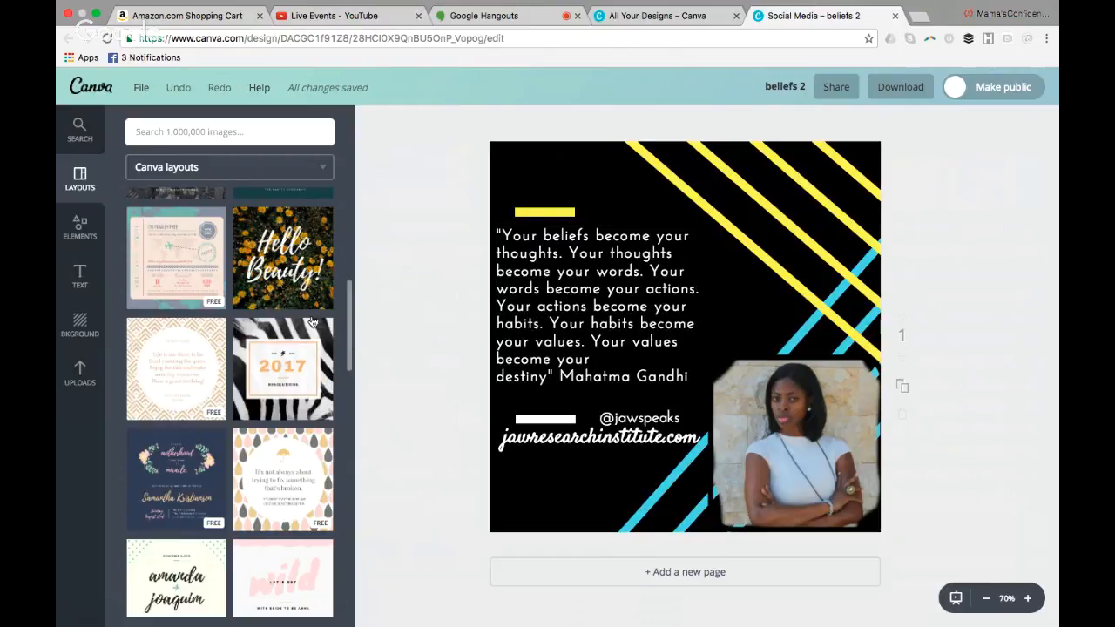
Return to the home page and examine the full range of design types, including social media posts, documents, marketing materials and headers
{"action": "left_click", "coordinate": [95, 85]}
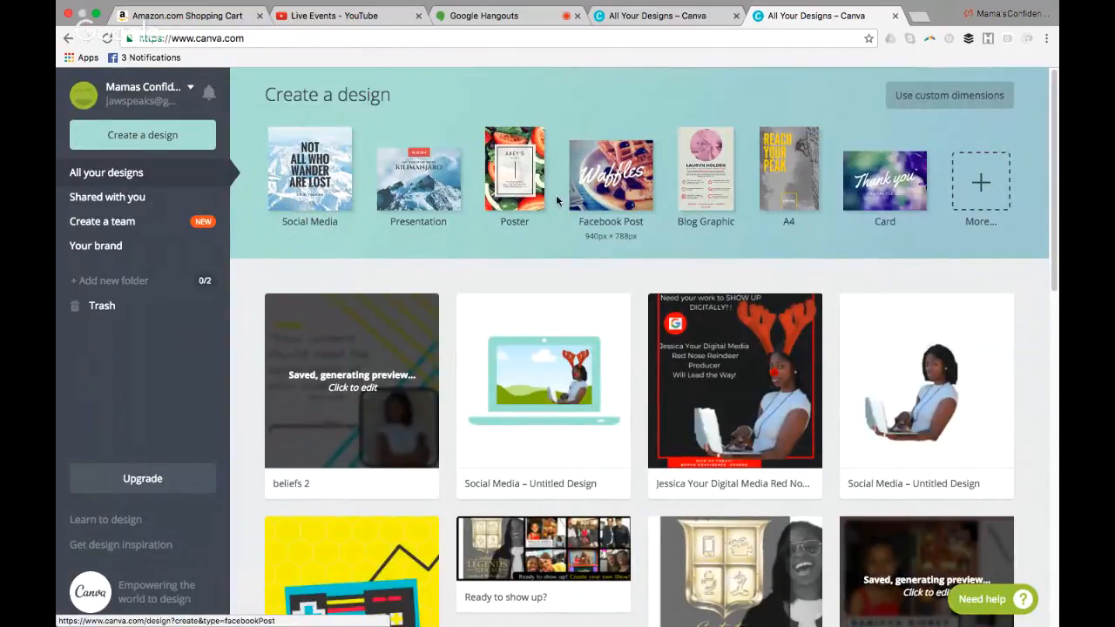
{"action": "left_click", "coordinate": [988, 185]}
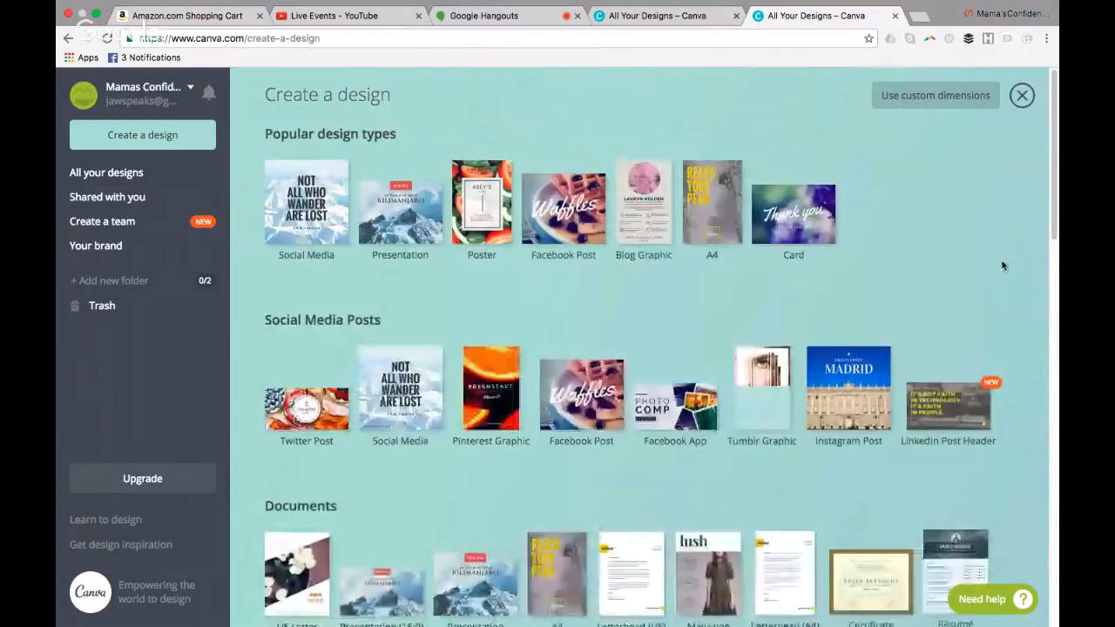
{"action": "left_click_drag", "start_coordinate": [1052, 204], "coordinate": [1054, 274]}
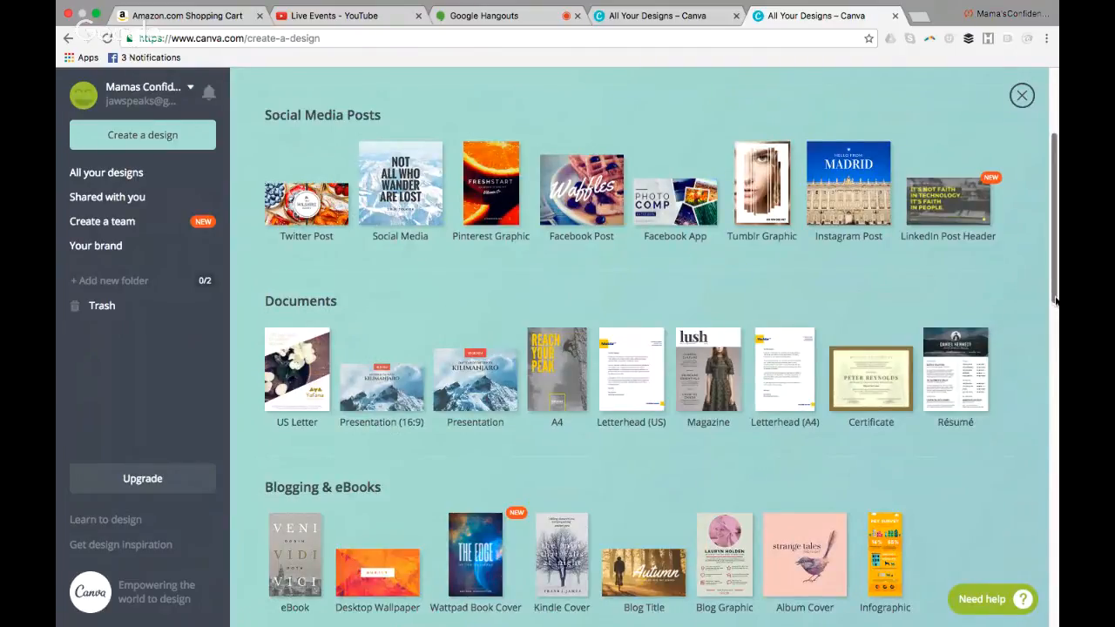
{"action": "left_click_drag", "start_coordinate": [1056, 299], "coordinate": [1053, 346]}
{"action": "scroll", "coordinate": [893, 374], "scroll_direction": "down", "scroll_amount": 1}
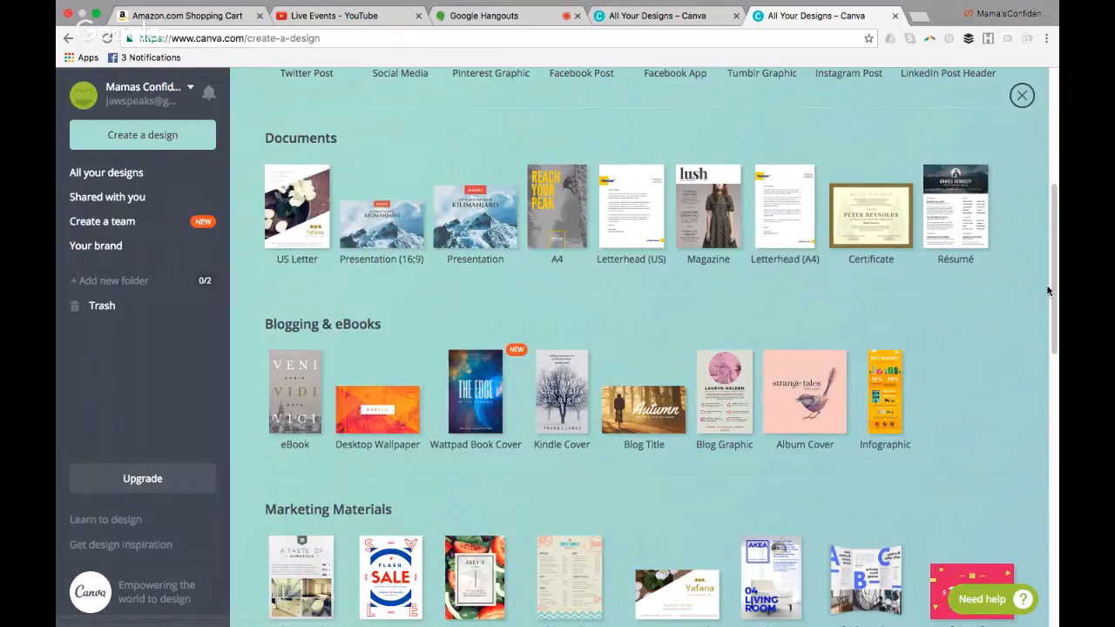
{"action": "scroll", "coordinate": [1055, 300], "scroll_direction": "down", "scroll_amount": 2}
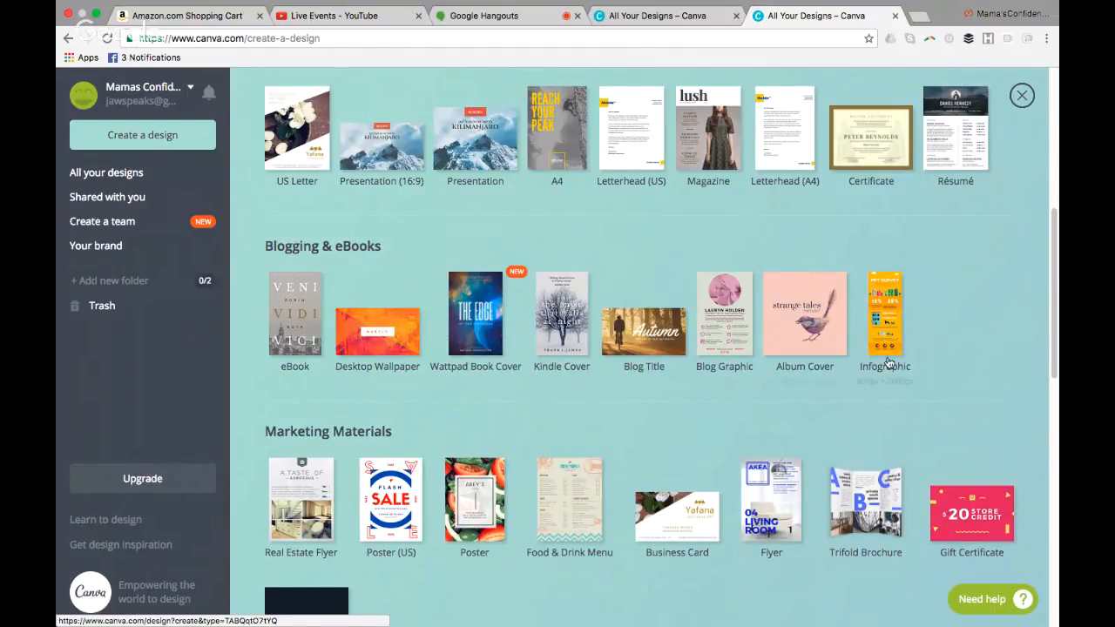
{"action": "left_click_drag", "start_coordinate": [1053, 291], "coordinate": [1030, 411]}
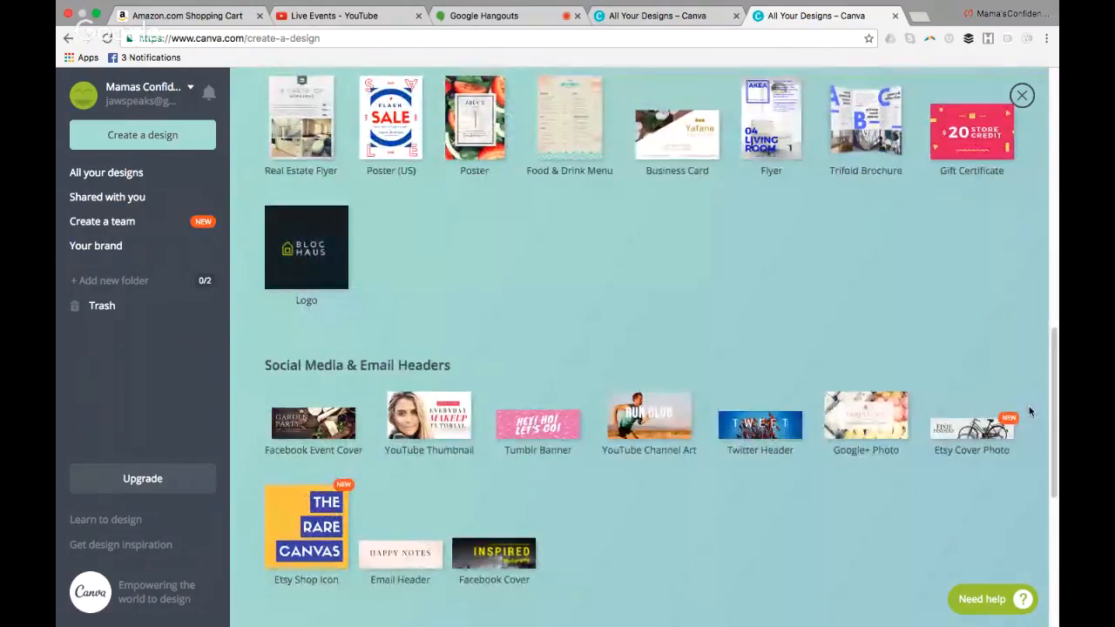
{"action": "scroll", "coordinate": [549, 349], "scroll_direction": "down", "scroll_amount": 3}
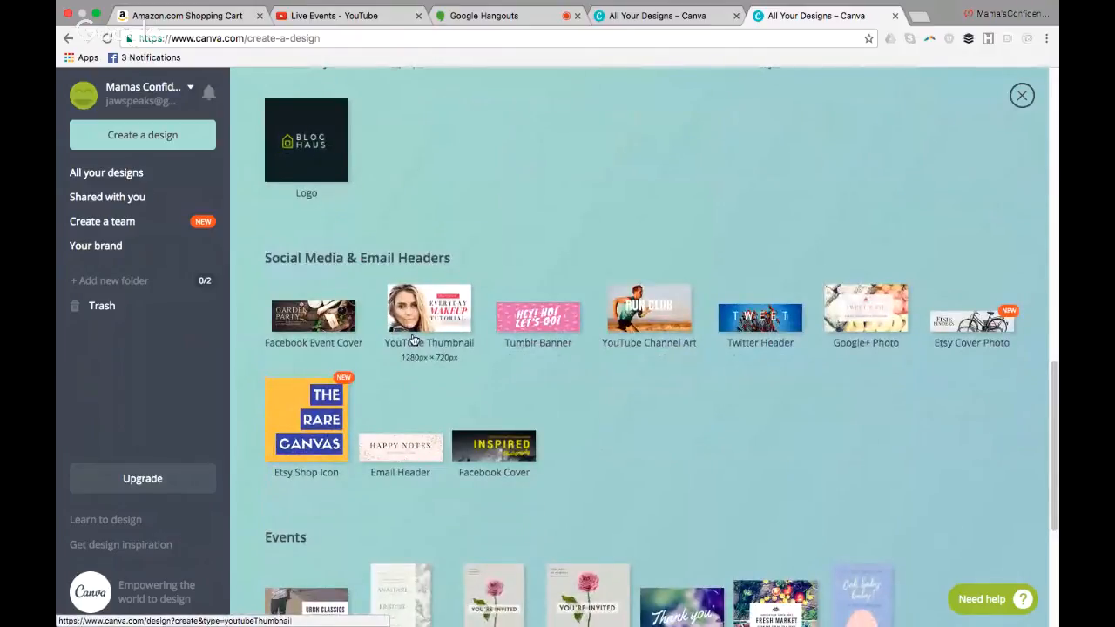
{"action": "left_click_drag", "start_coordinate": [1057, 462], "coordinate": [1057, 185]}
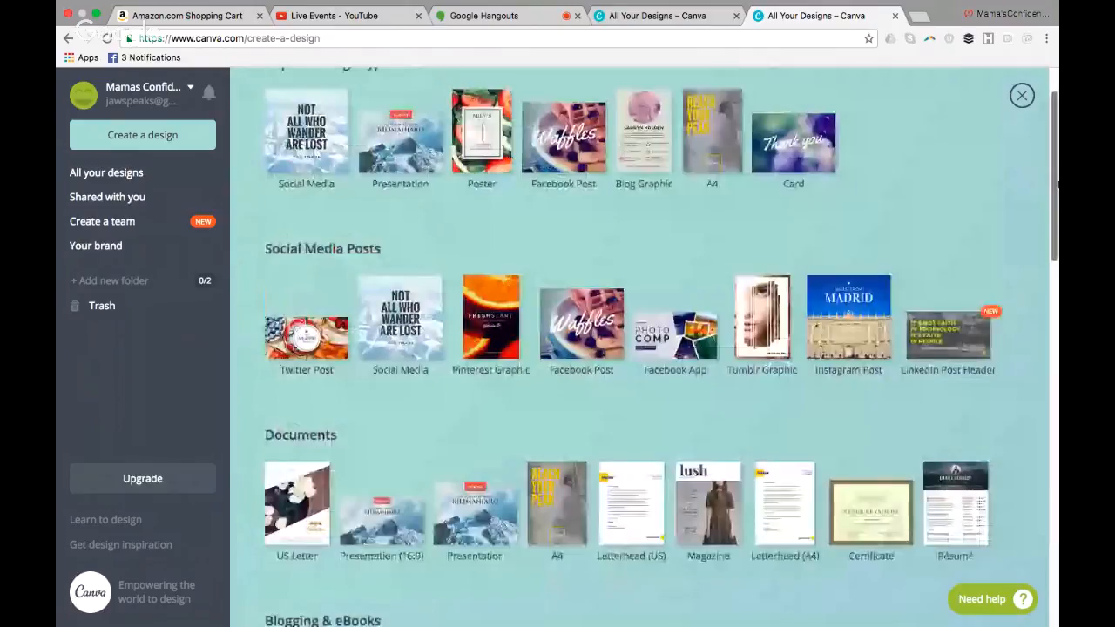
{"action": "scroll", "coordinate": [523, 294], "scroll_direction": "up", "scroll_amount": 2}
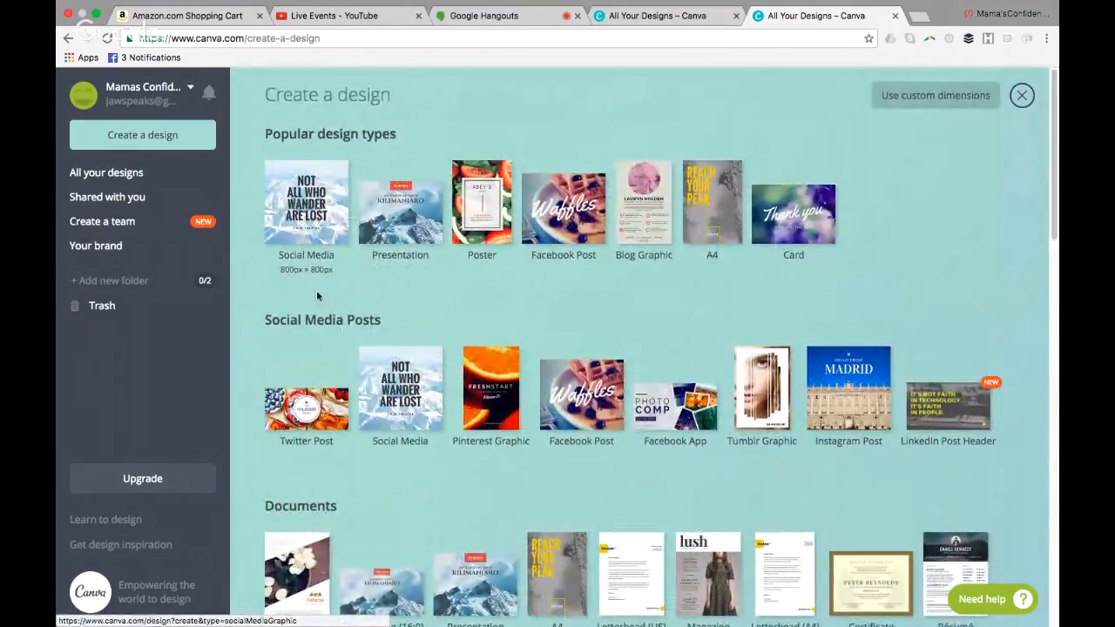
Create a new Social Media design and apply the free teal "We will miss you!" layout with palm trees
{"action": "left_click", "coordinate": [311, 226]}
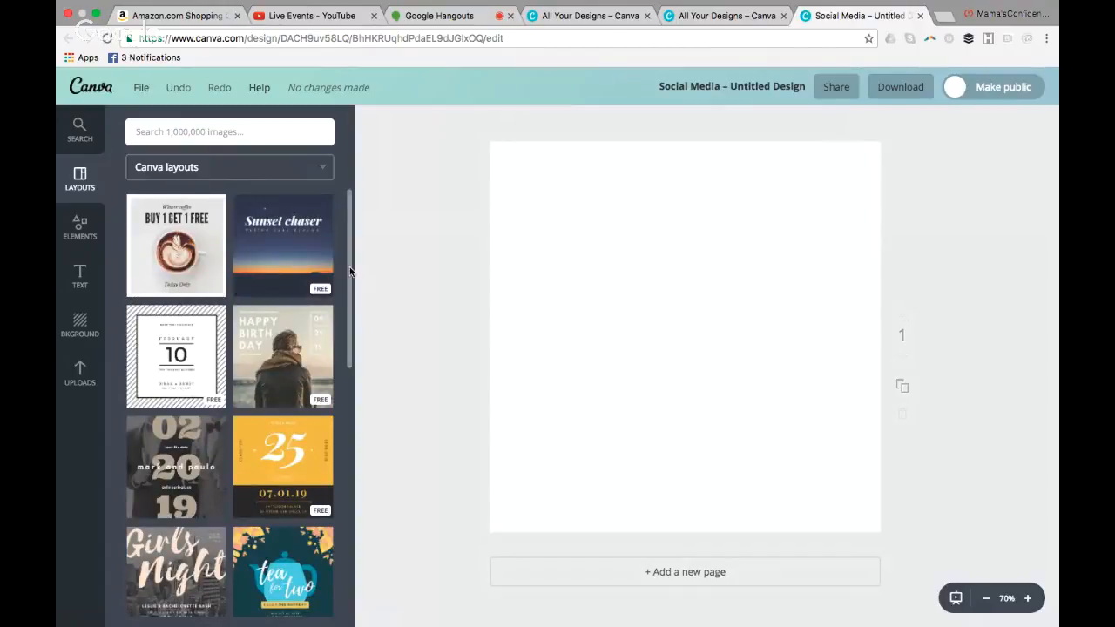
{"action": "left_click_drag", "start_coordinate": [350, 270], "coordinate": [332, 406]}
{"action": "mouse_move", "coordinate": [288, 300]}
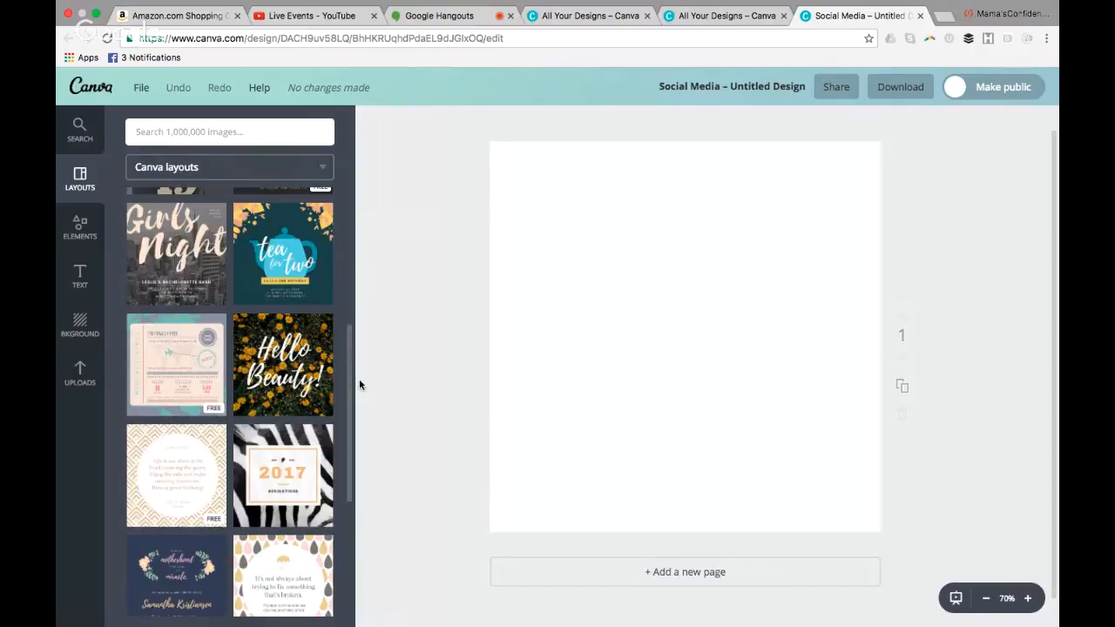
{"action": "scroll", "coordinate": [350, 383], "scroll_direction": "down", "scroll_amount": 2}
{"action": "scroll", "coordinate": [338, 521], "scroll_direction": "down", "scroll_amount": 5}
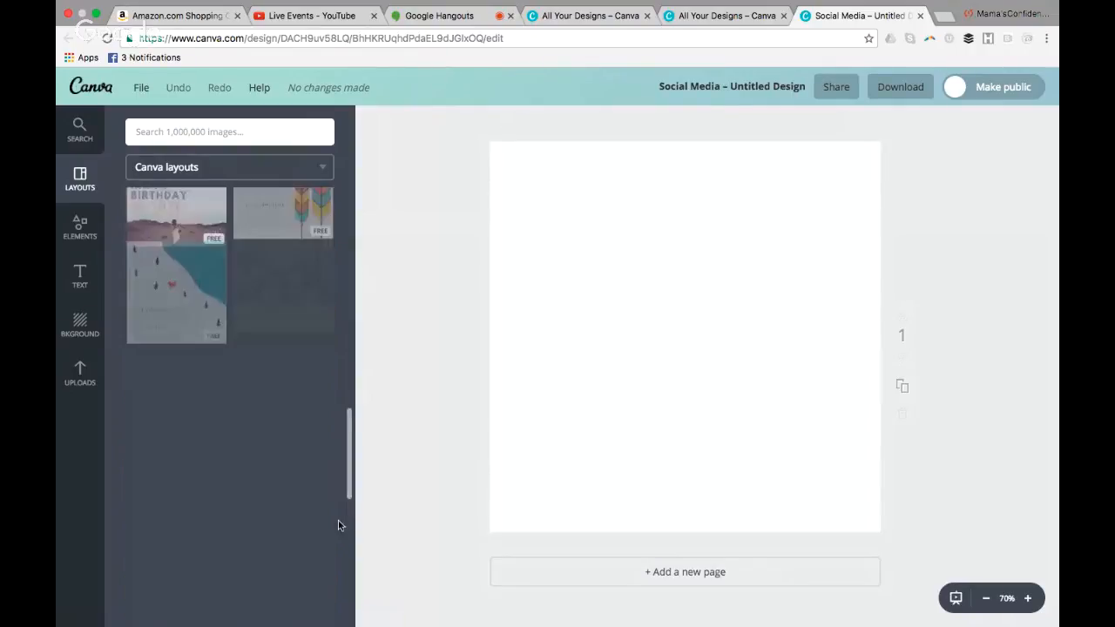
{"action": "scroll", "coordinate": [341, 540], "scroll_direction": "down", "scroll_amount": 2}
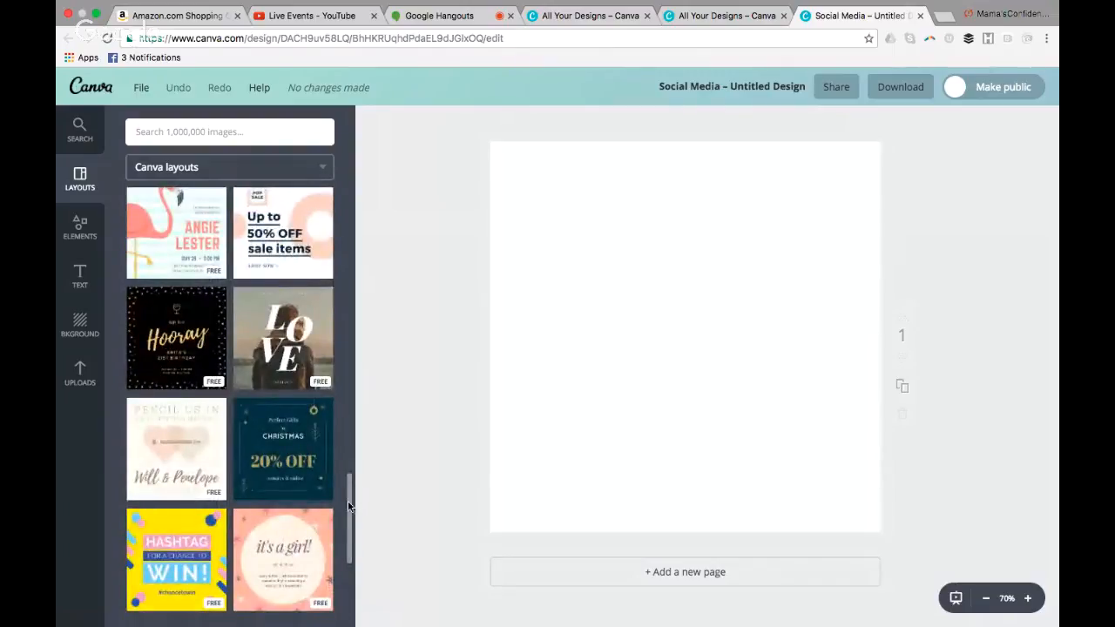
{"action": "scroll", "coordinate": [344, 540], "scroll_direction": "down", "scroll_amount": 10}
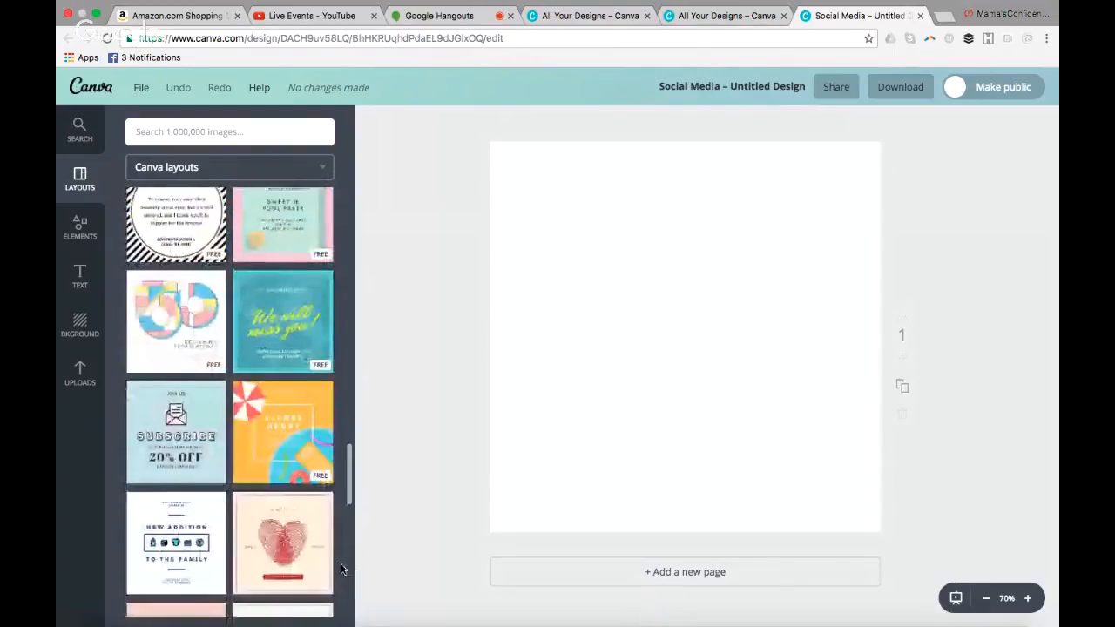
{"action": "scroll", "coordinate": [343, 568], "scroll_direction": "down", "scroll_amount": 1}
{"action": "left_click", "coordinate": [308, 303]}
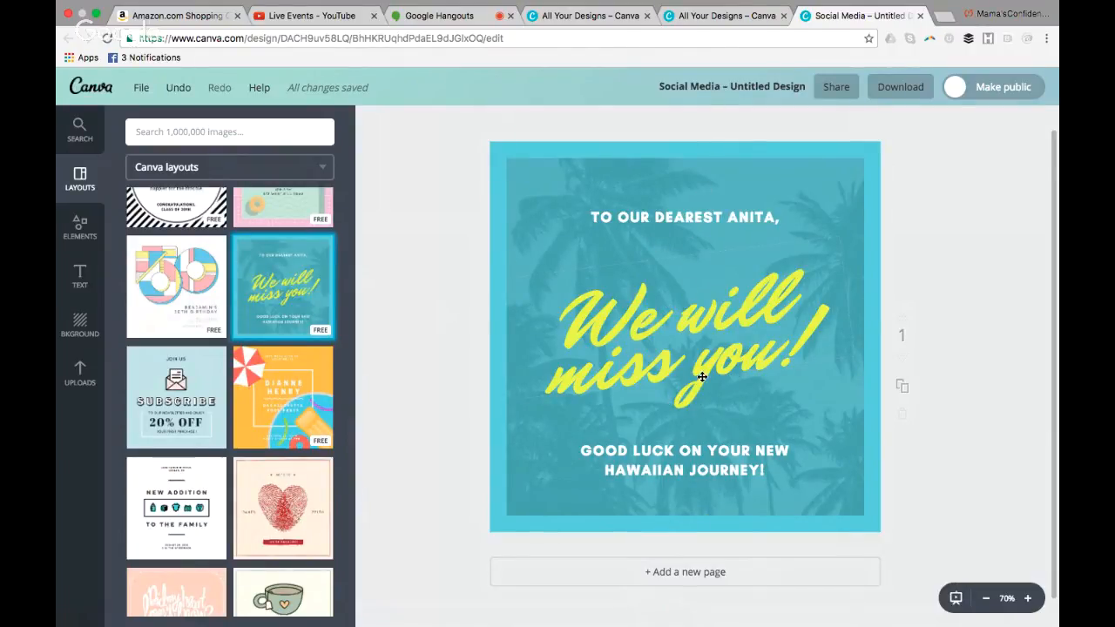
Check the Facebook photo source and browse the uploaded images for a photo to use in the design
{"action": "left_click", "coordinate": [76, 370]}
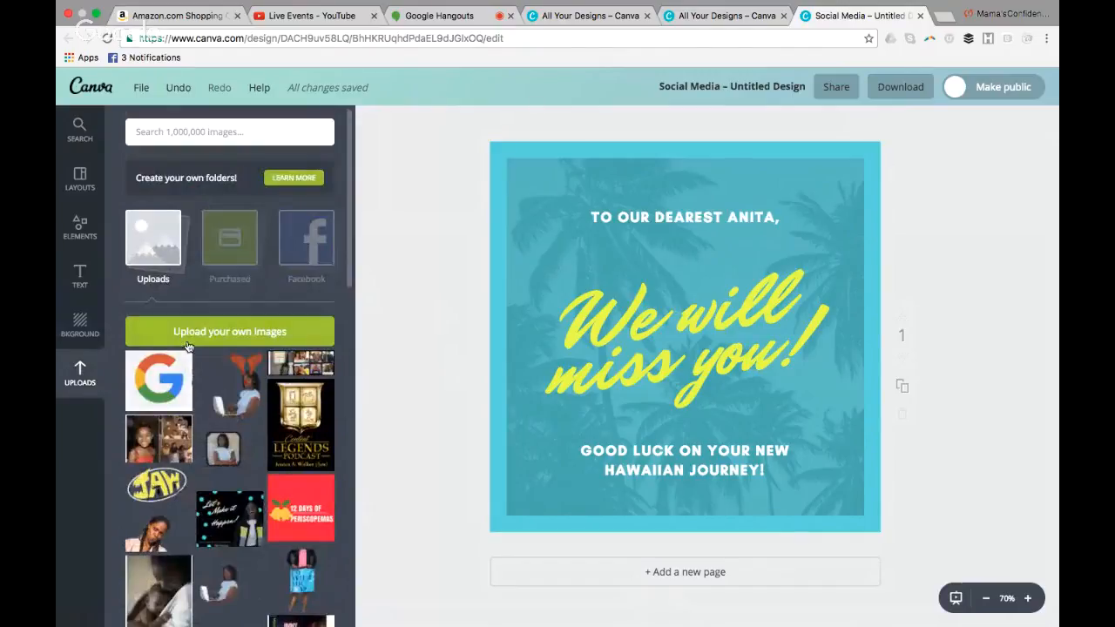
{"action": "left_click", "coordinate": [307, 261]}
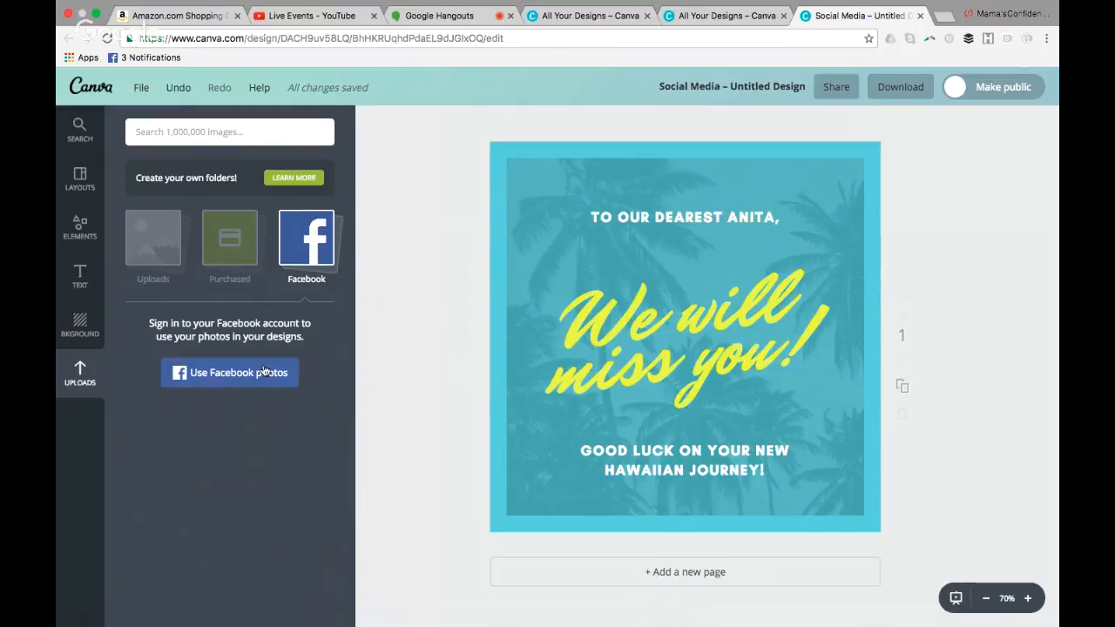
{"action": "left_click", "coordinate": [158, 255]}
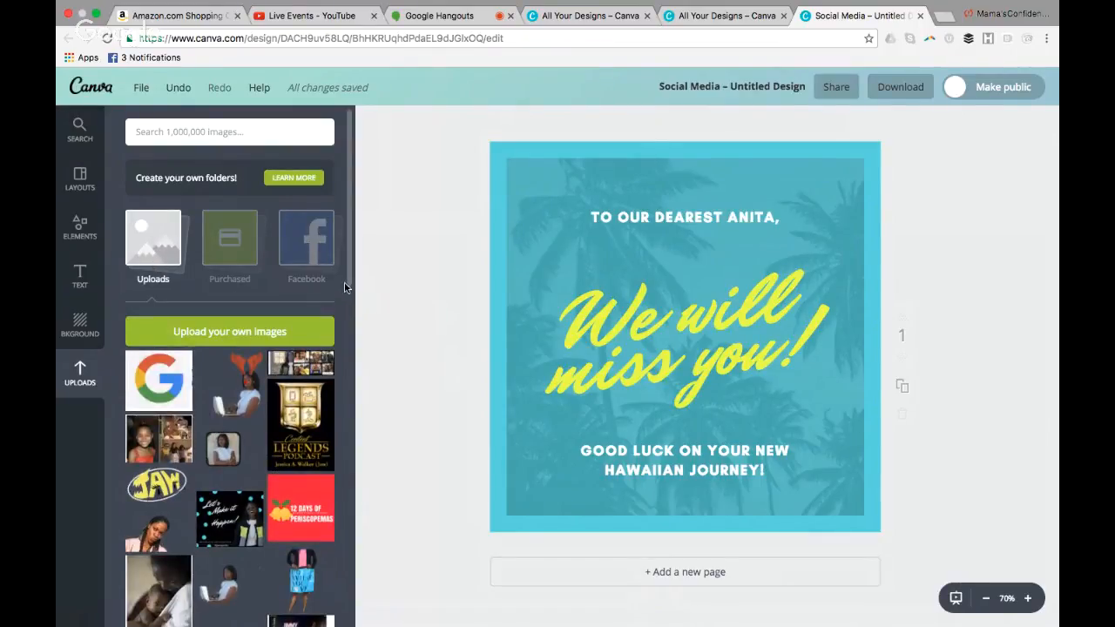
{"action": "scroll", "coordinate": [348, 289], "scroll_direction": "down", "scroll_amount": 1}
{"action": "left_click_drag", "start_coordinate": [348, 289], "coordinate": [319, 624]}
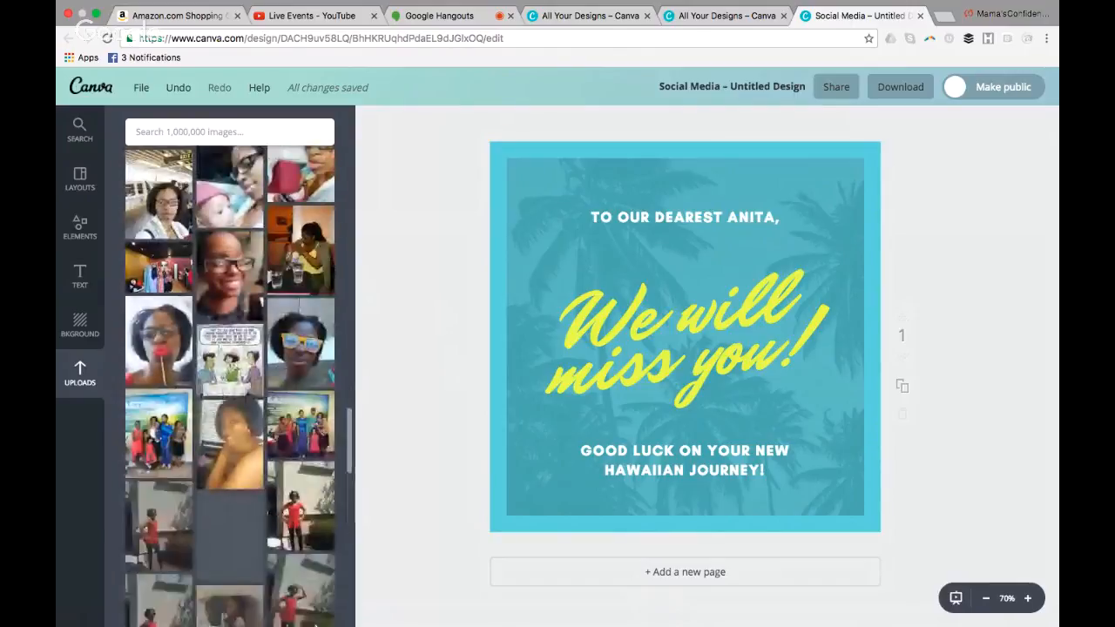
{"action": "left_click_drag", "start_coordinate": [326, 564], "coordinate": [332, 526]}
{"action": "scroll", "coordinate": [332, 527], "scroll_direction": "up", "scroll_amount": 6}
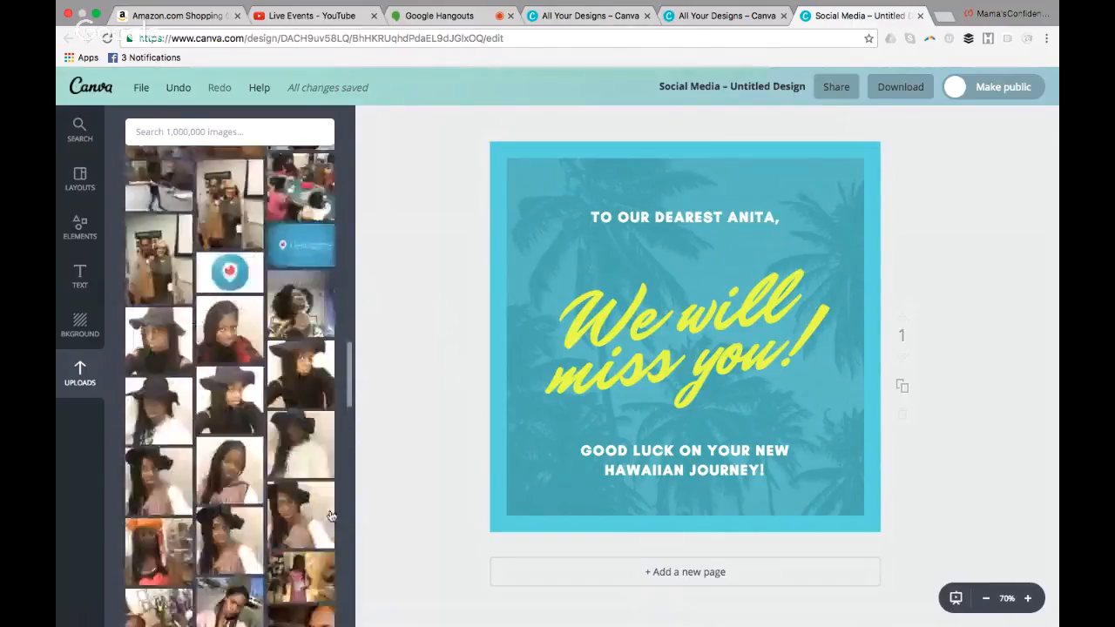
{"action": "scroll", "coordinate": [327, 460], "scroll_direction": "down", "scroll_amount": 3}
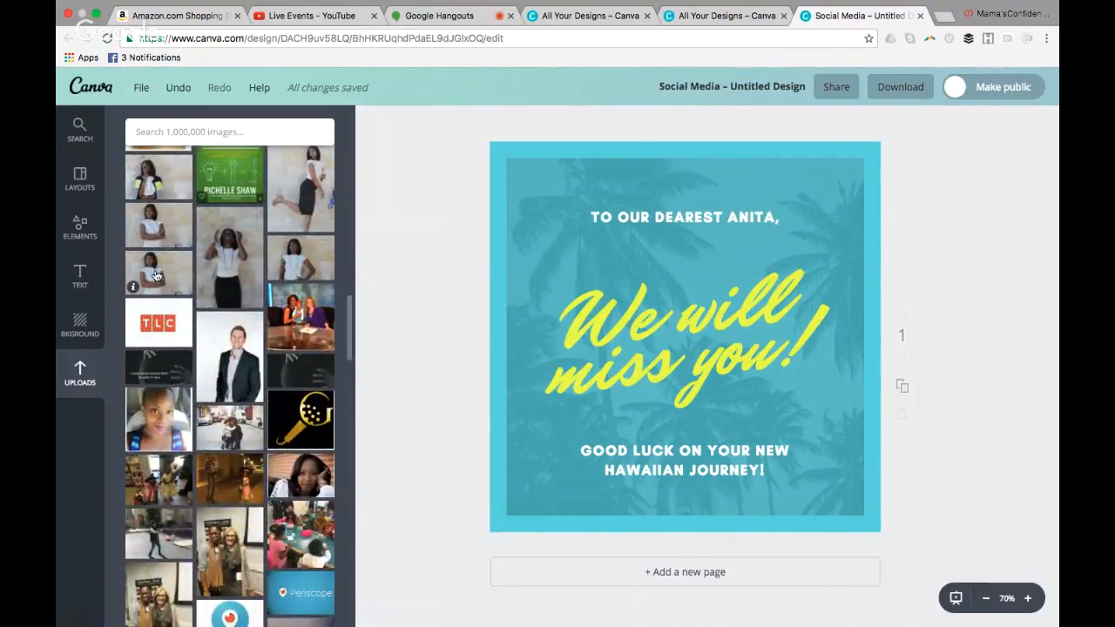
Fill the layout's image frame with the uploaded photo of the woman with a hand on her hip and accept its crop
{"action": "left_click_drag", "start_coordinate": [306, 271], "coordinate": [650, 390]}
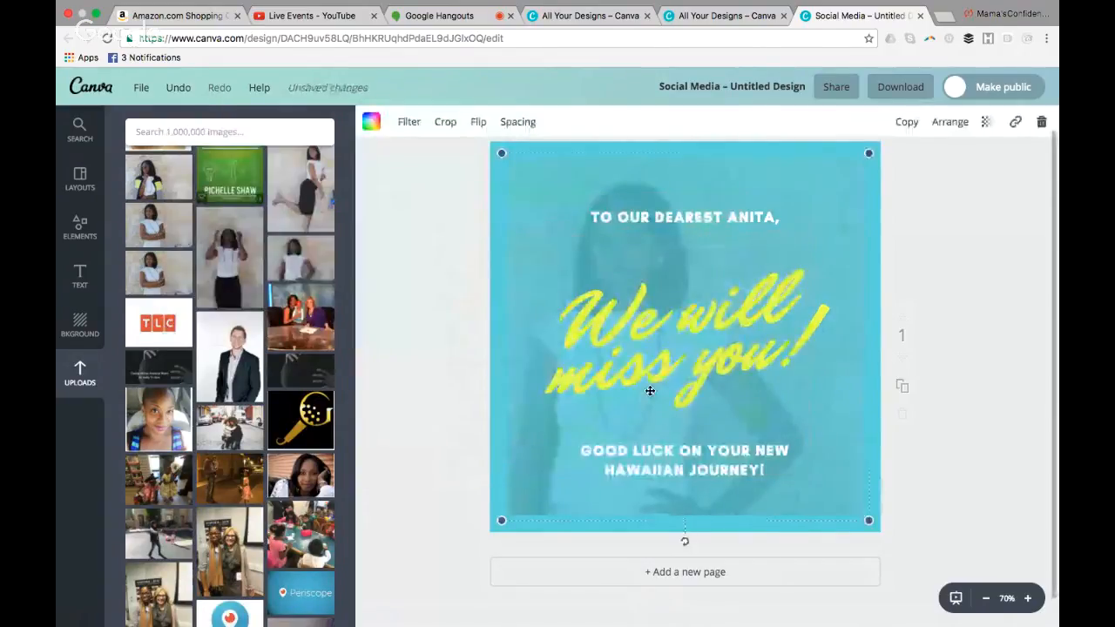
{"action": "double_click", "coordinate": [669, 254]}
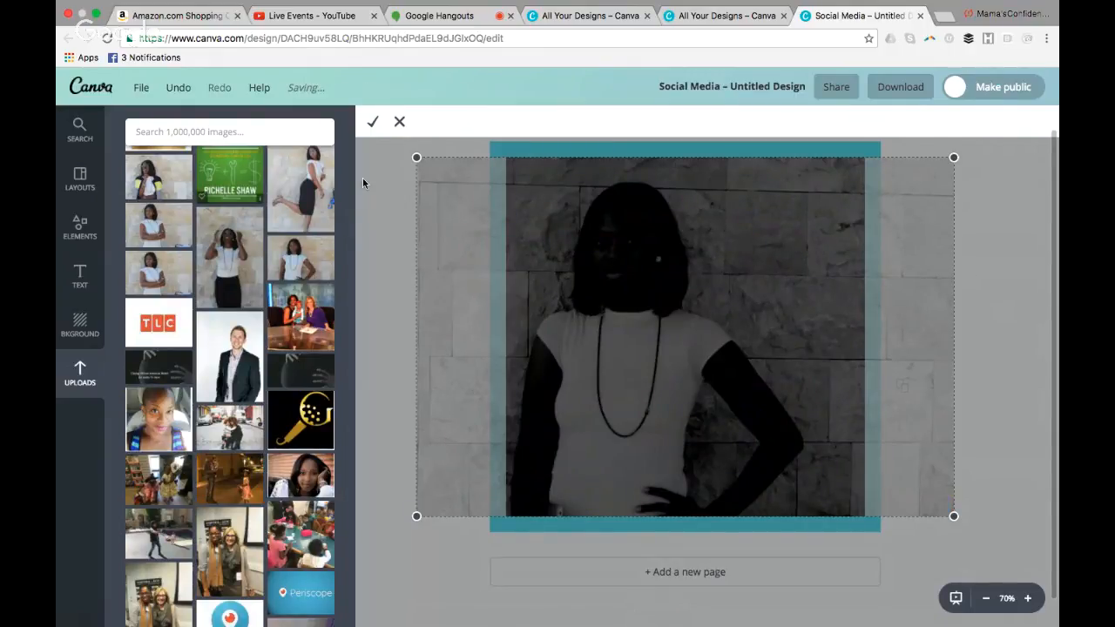
{"action": "left_click", "coordinate": [373, 122]}
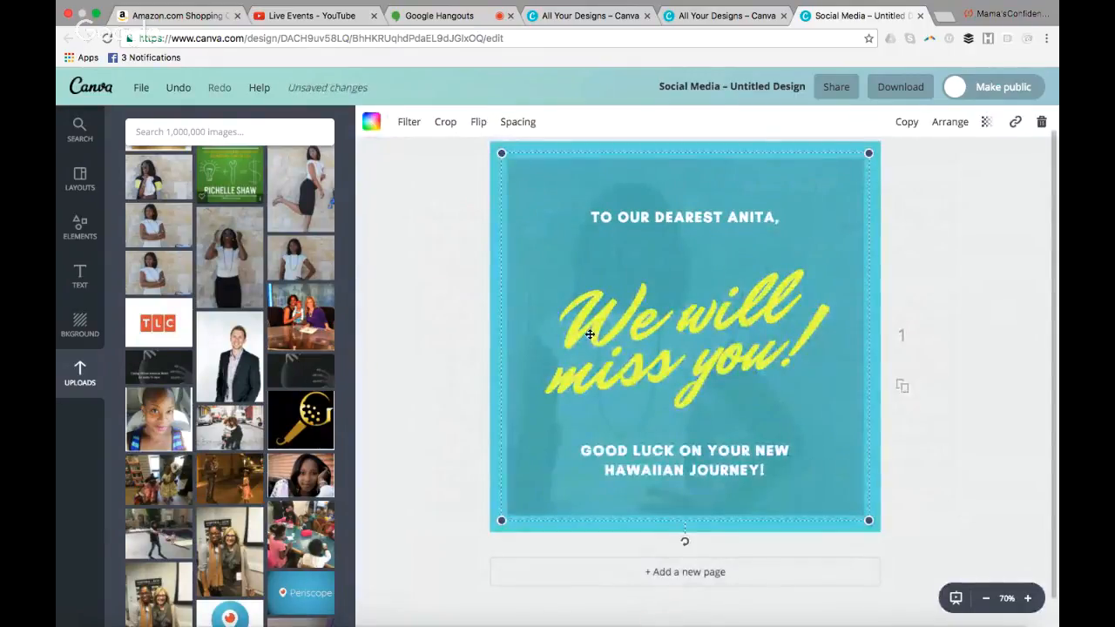
Replace the image behind the text with the uploaded photo of two women seated at a table
{"action": "left_click", "coordinate": [300, 318]}
{"action": "left_click_drag", "start_coordinate": [649, 314], "coordinate": [616, 277]}
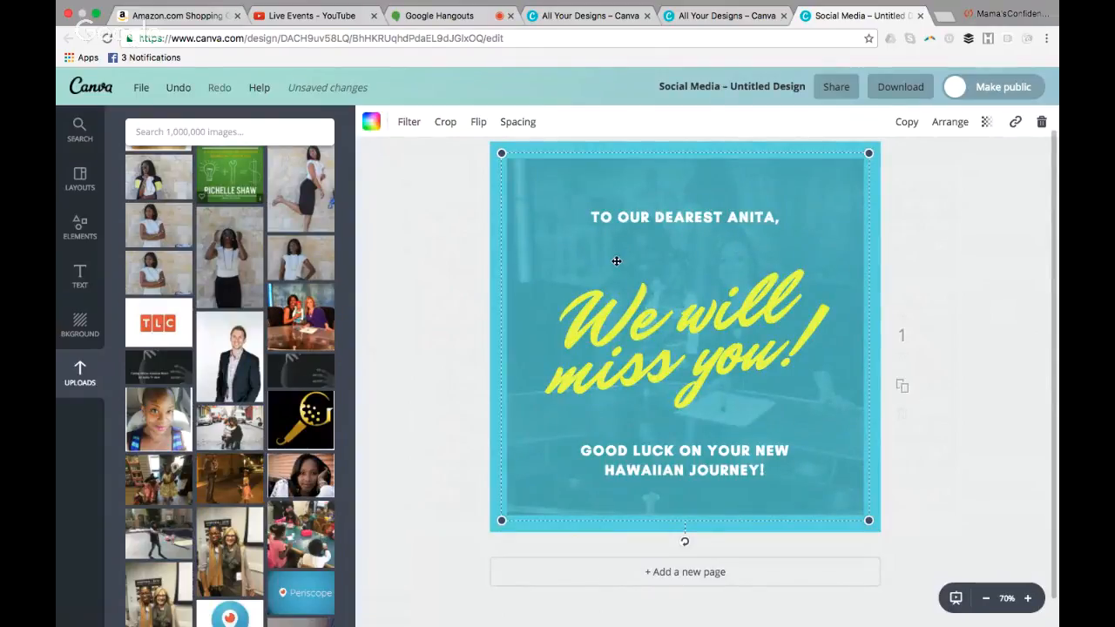
Delete the greeting line above the headline, and move the "We will miss you!" headline and the "Good luck" text lower on the design
{"action": "left_click", "coordinate": [667, 219]}
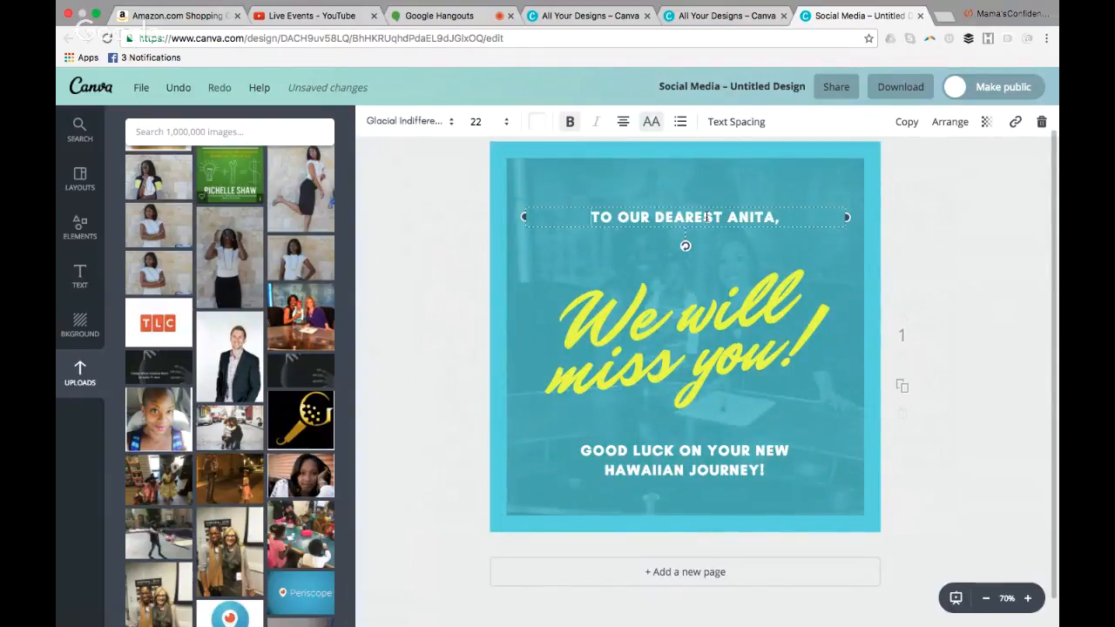
{"action": "left_click", "coordinate": [810, 213]}
{"action": "key", "text": "BackSpace"}
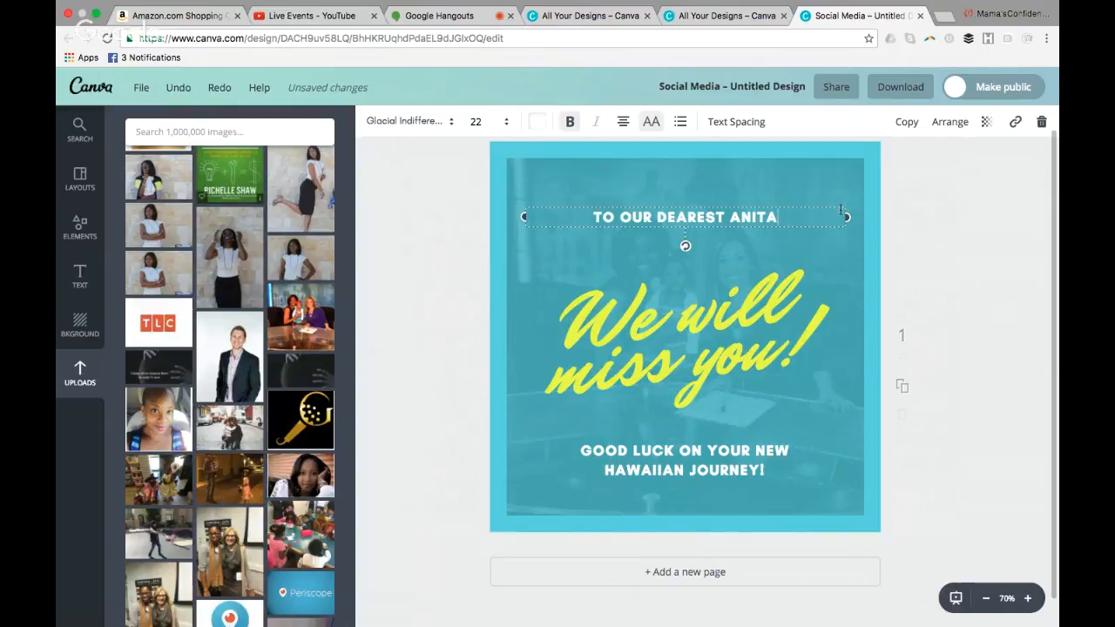
{"action": "left_click", "coordinate": [1042, 123]}
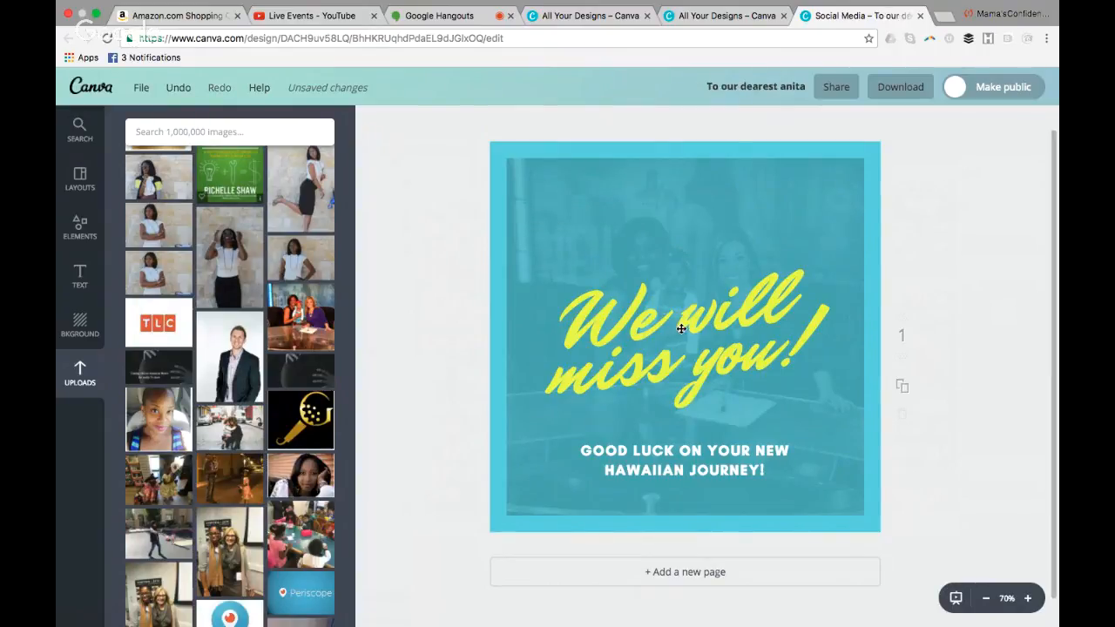
{"action": "left_click_drag", "start_coordinate": [683, 324], "coordinate": [686, 392]}
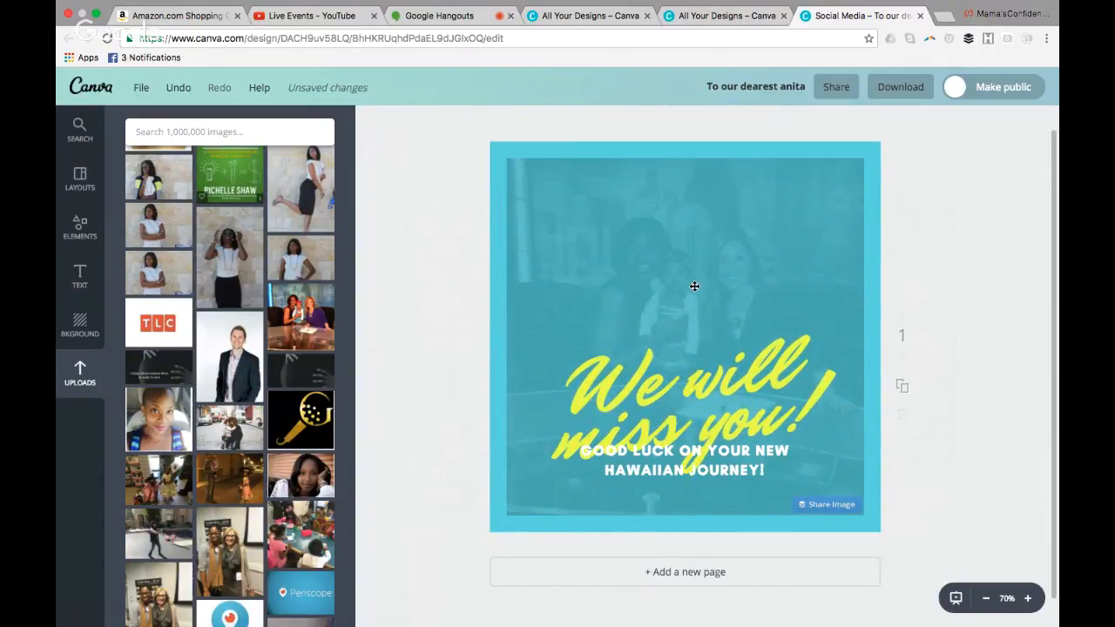
{"action": "left_click_drag", "start_coordinate": [706, 465], "coordinate": [724, 500]}
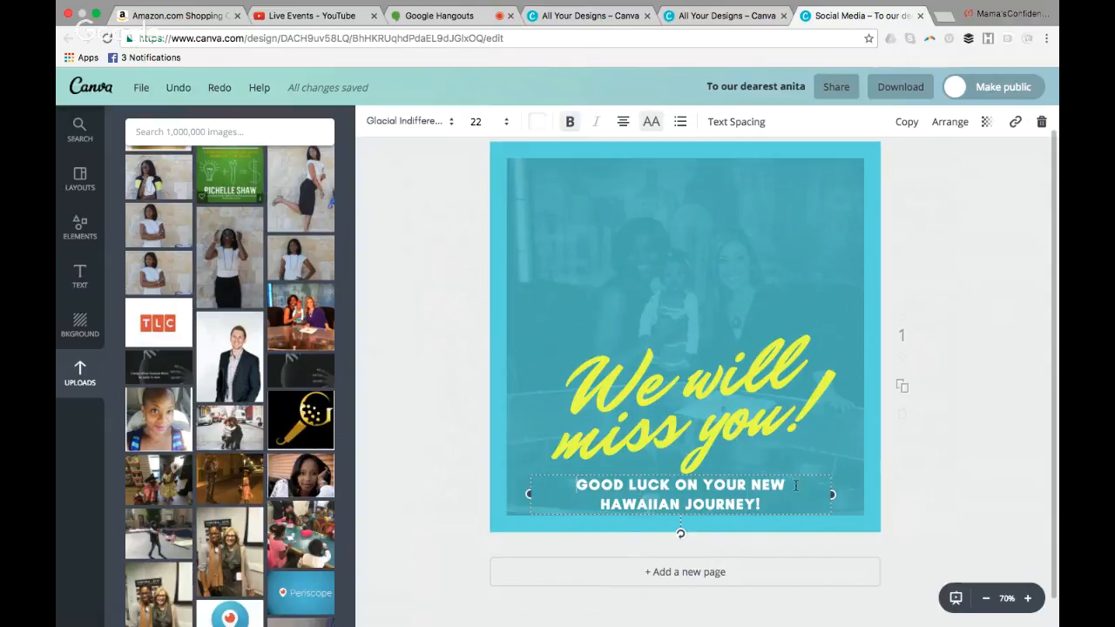
Replace the "Good luck on your new Hawaiian journey!" text with "JOIN ME ON THE WEBINAR!"
{"action": "left_click", "coordinate": [681, 486]}
{"action": "type", "text": "WITH"}
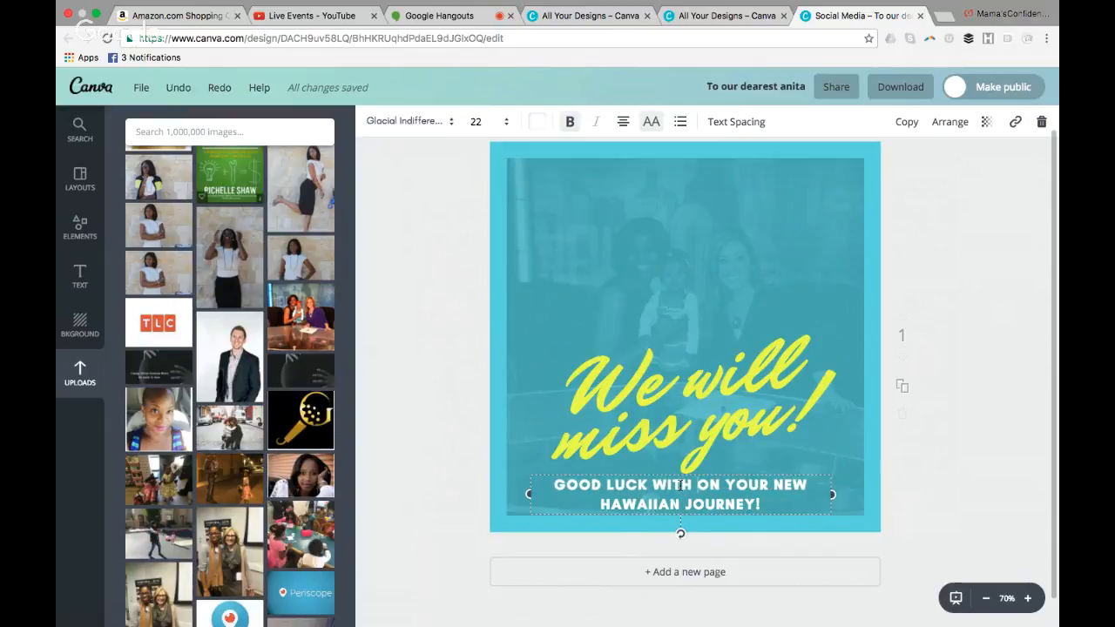
{"action": "key", "text": "BackSpace"}
{"action": "key", "text": "BackSpace"}
{"action": "key", "text": "BackSpace"}
{"action": "key", "text": "BackSpace"}
{"action": "key", "text": "BackSpace"}
{"action": "key", "text": "BackSpace"}
{"action": "key", "text": "BackSpace"}
{"action": "key", "text": "BackSpace"}
{"action": "key", "text": "BackSpace"}
{"action": "key", "text": "BackSpace"}
{"action": "key", "text": "BackSpace"}
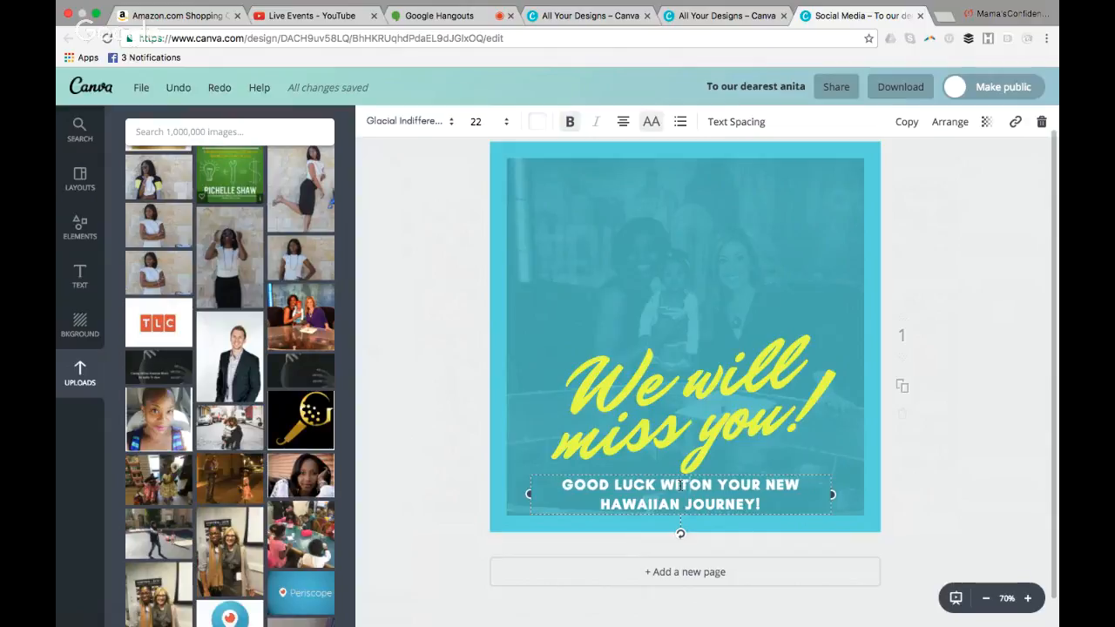
{"action": "key", "text": "BackSpace"}
{"action": "key", "text": "BackSpace"}
{"action": "key", "text": "BackSpace"}
{"action": "key", "text": "BackSpace"}
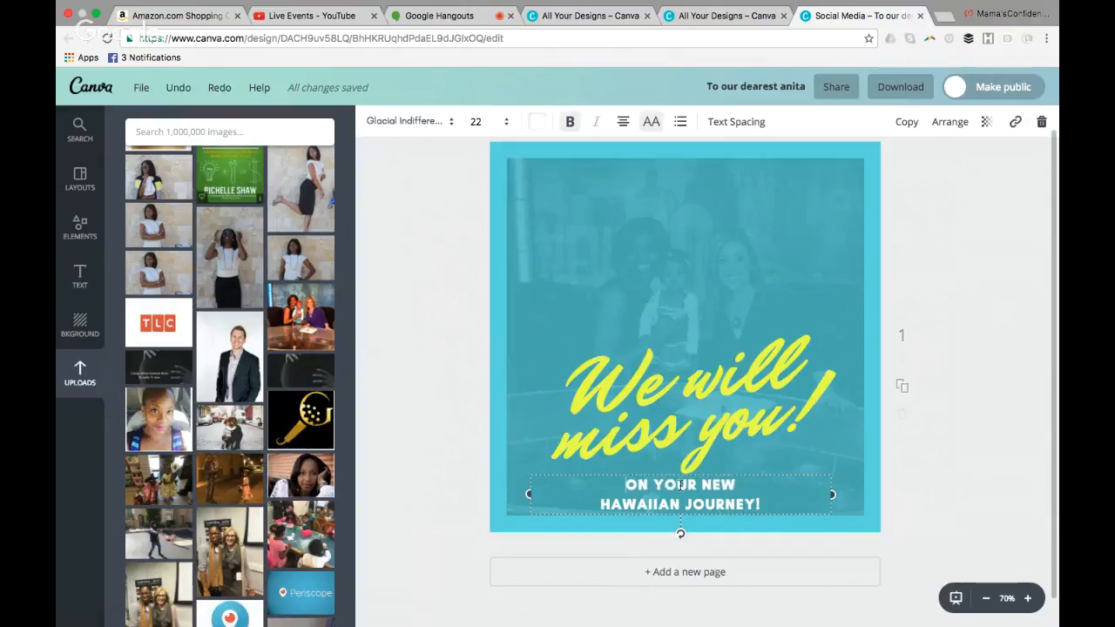
{"action": "left_click_drag", "start_coordinate": [764, 504], "coordinate": [620, 486]}
{"action": "key", "text": "BackSpace"}
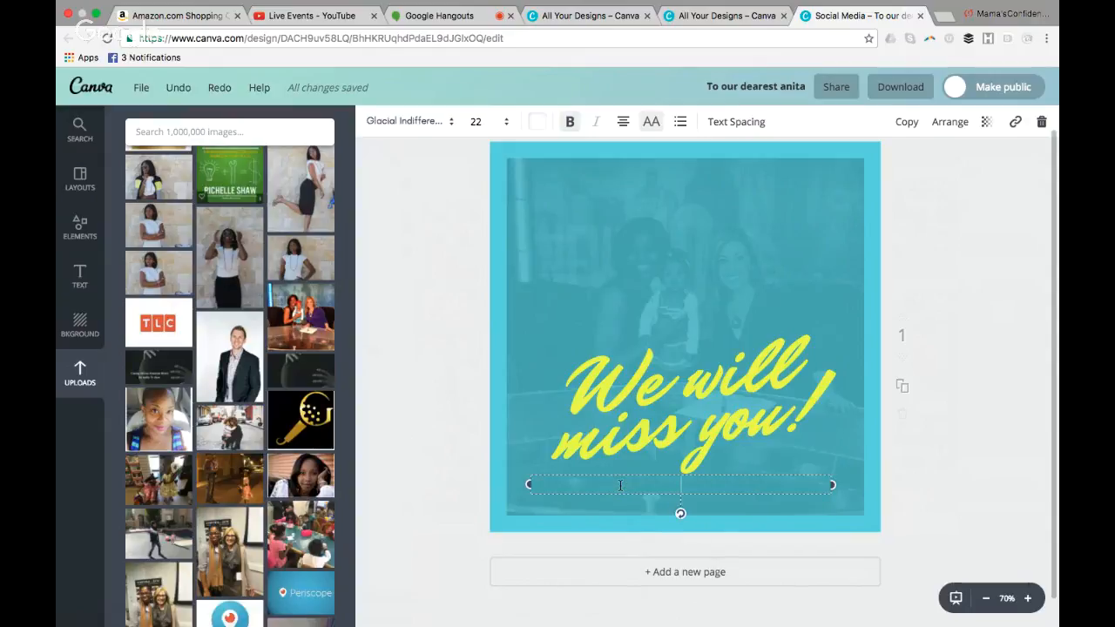
{"action": "type", "text": "JOIN ME"}
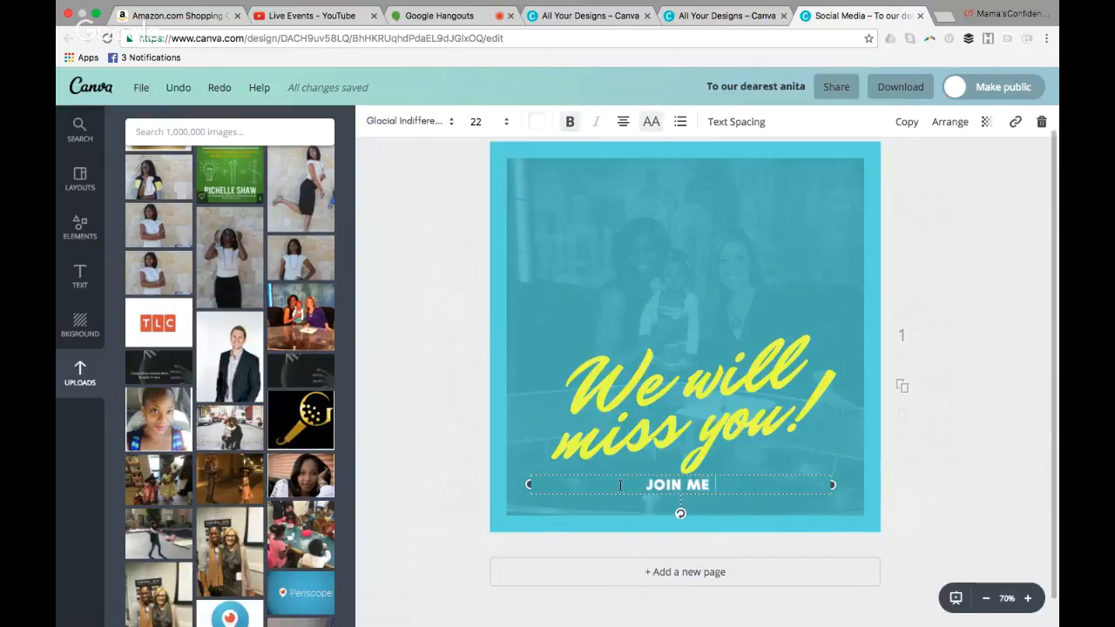
{"action": "type", "text": " ON THE WE"}
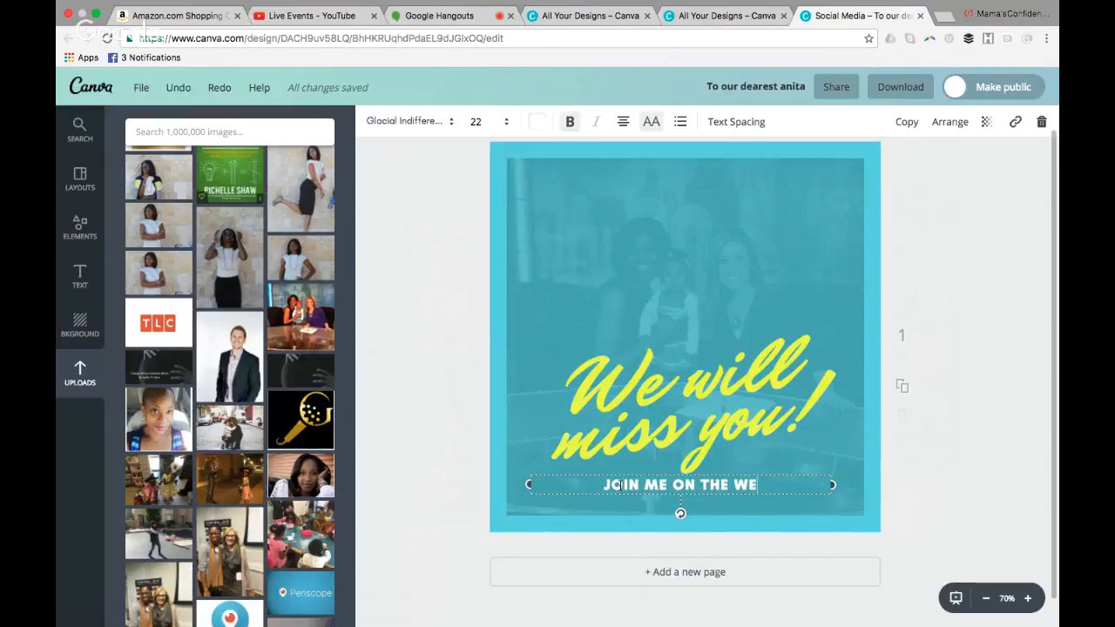
{"action": "type", "text": "BINAR!"}
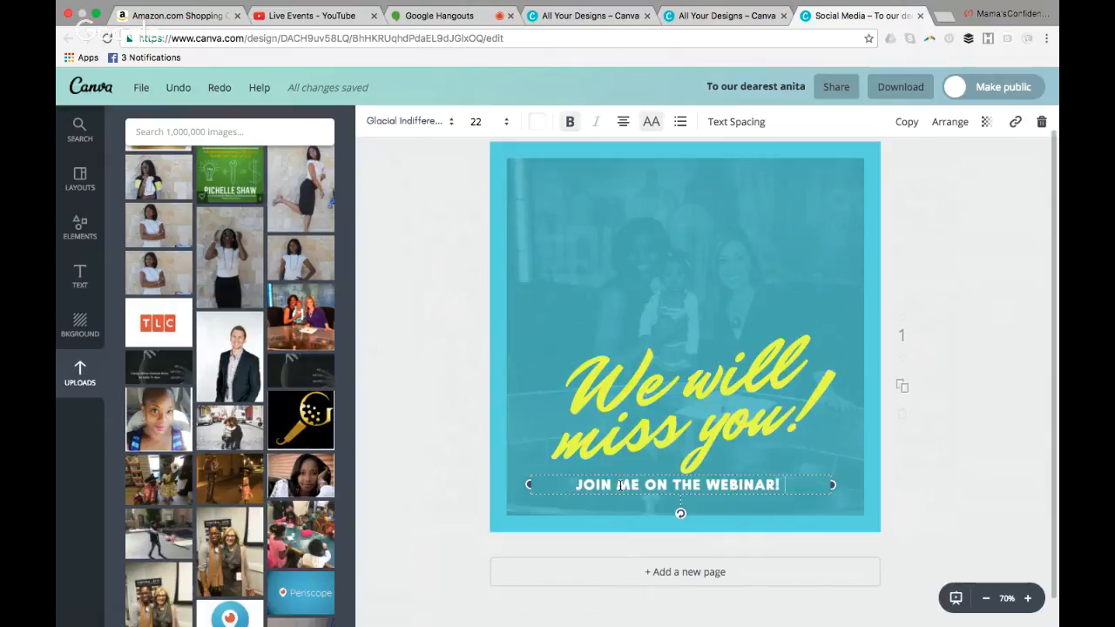
Change the first line of the yellow script headline from "We will" to "Join me!"
{"action": "left_click", "coordinate": [716, 426]}
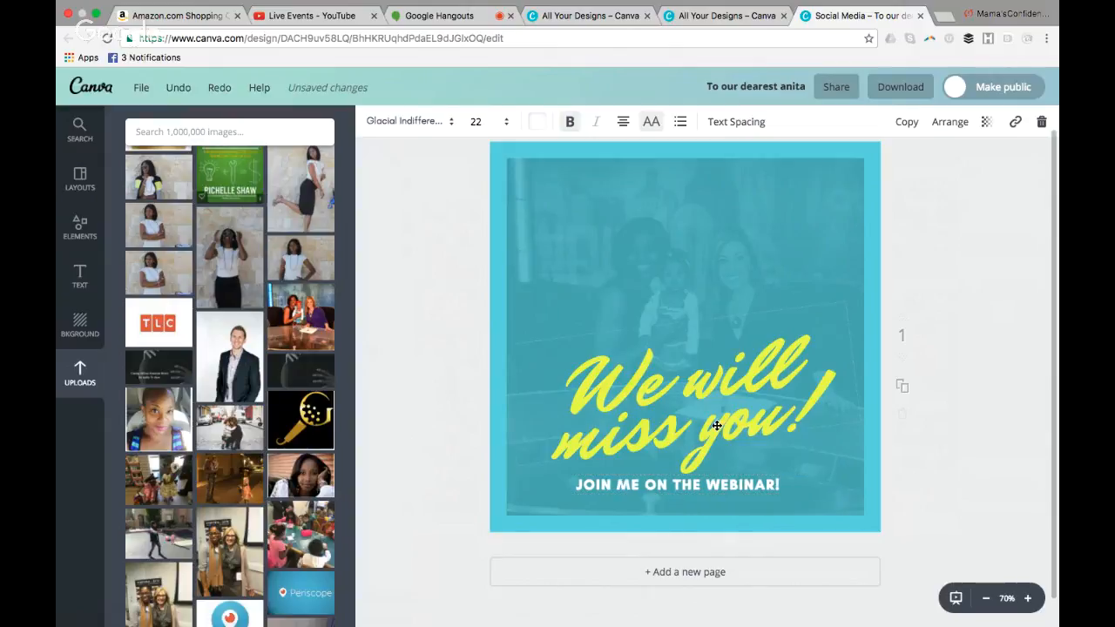
{"action": "left_click", "coordinate": [830, 395]}
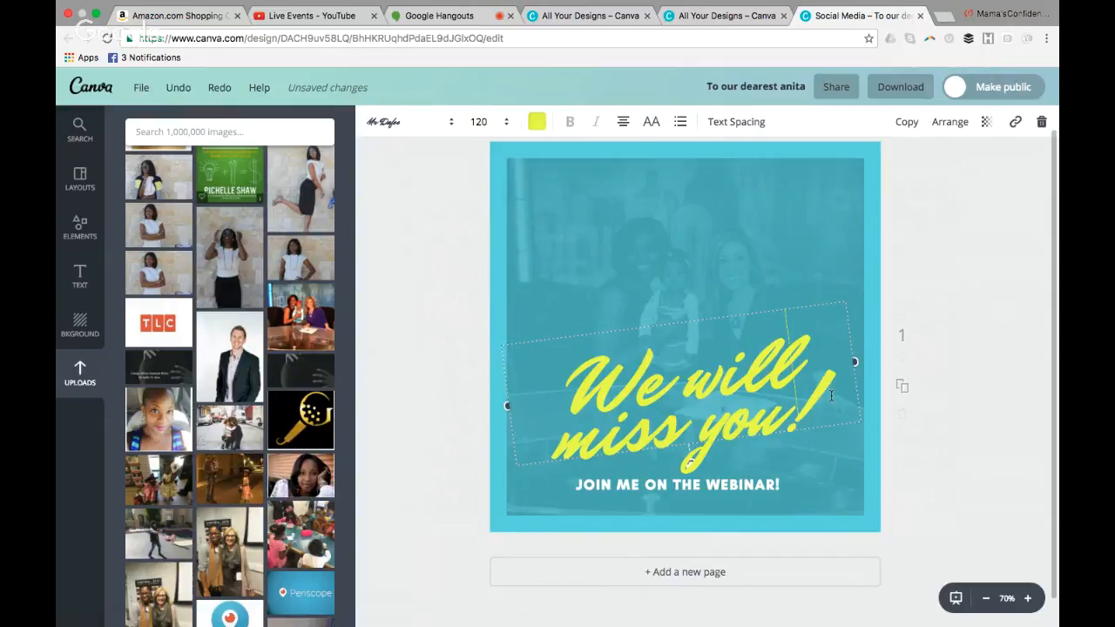
{"action": "key", "text": "BackSpace"}
{"action": "key", "text": "BackSpace"}
{"action": "key", "text": "BackSpace"}
{"action": "key", "text": "BackSpace"}
{"action": "key", "text": "BackSpace"}
{"action": "key", "text": "BackSpace"}
{"action": "key", "text": "BackSpace"}
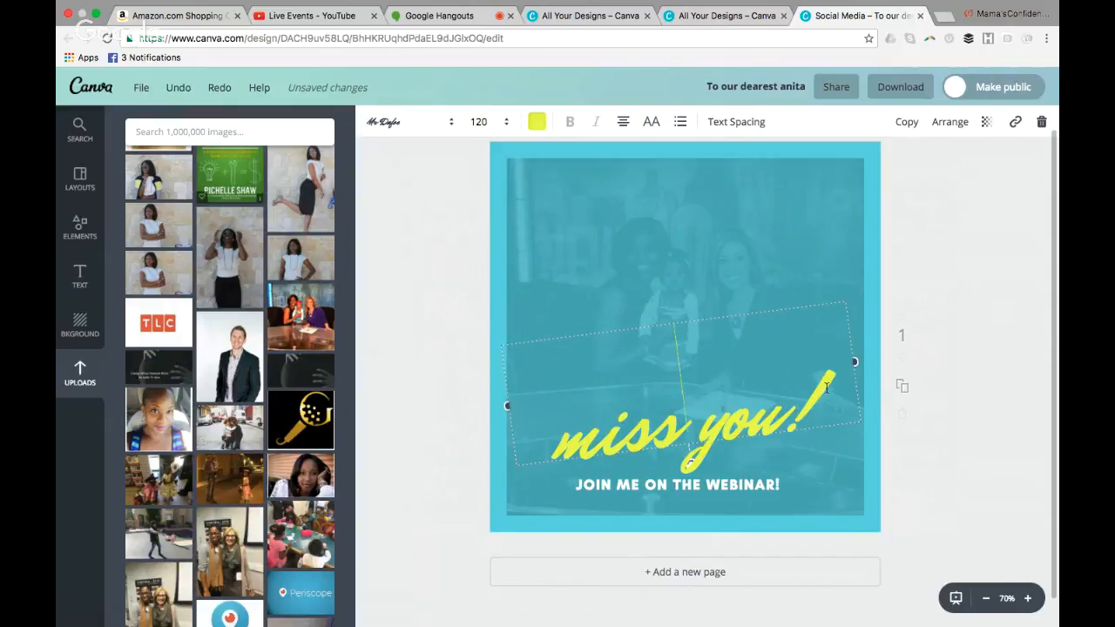
{"action": "left_click", "coordinate": [761, 418]}
{"action": "left_click", "coordinate": [812, 407]}
{"action": "left_click", "coordinate": [828, 379]}
{"action": "type", "text": "Jpin"}
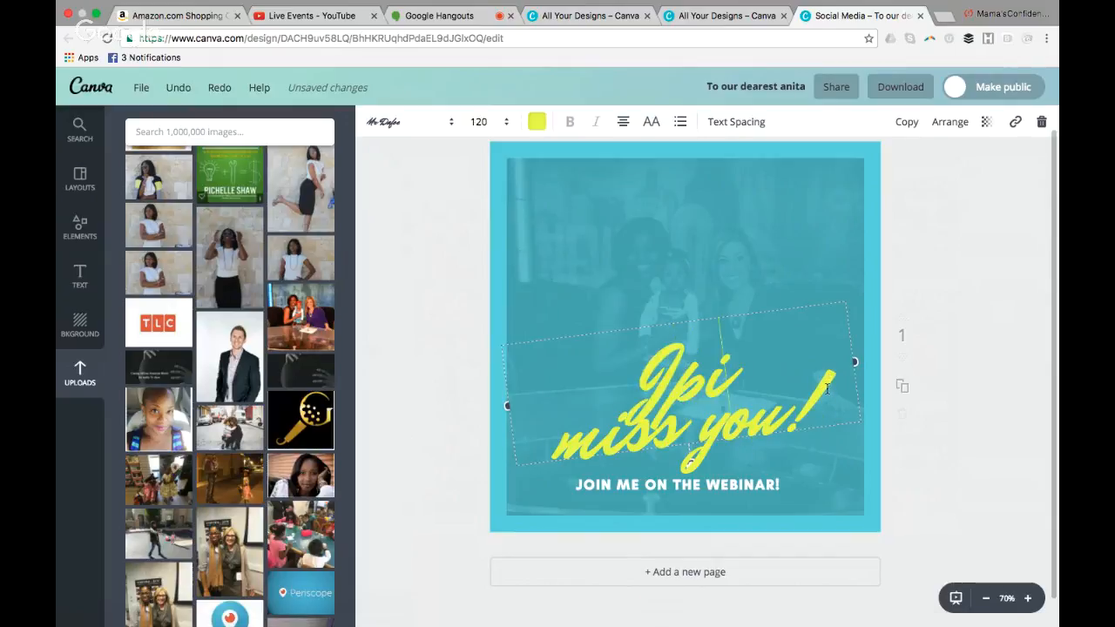
{"action": "key", "text": "BackSpace"}
{"action": "key", "text": "BackSpace"}
{"action": "key", "text": "BackSpace"}
{"action": "key", "text": "BackSpace"}
{"action": "type", "text": "o"}
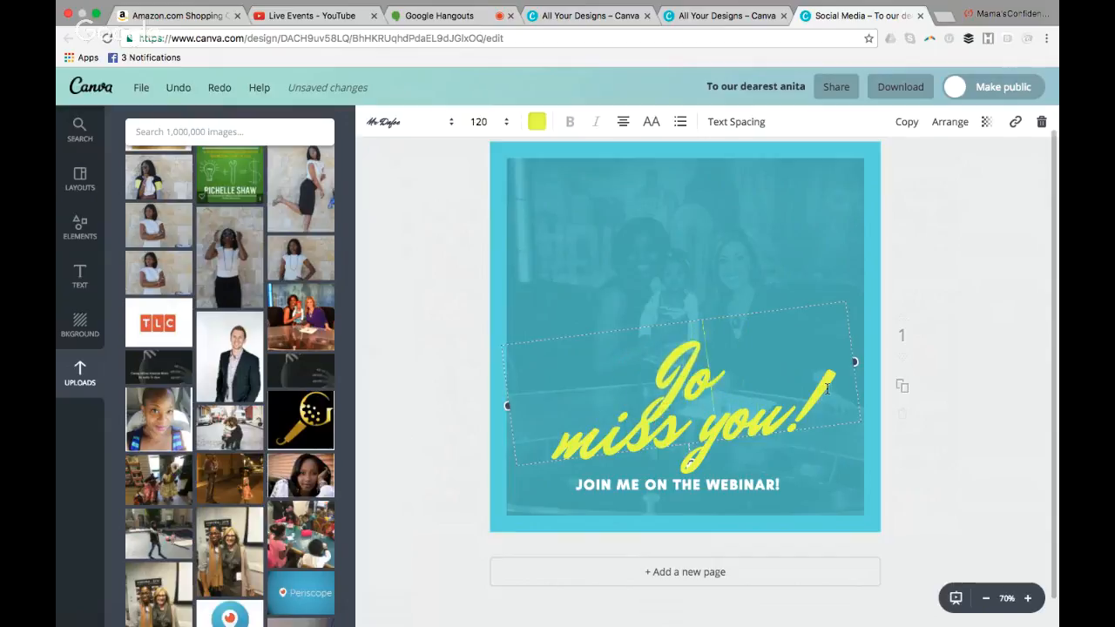
{"action": "type", "text": "in me!"}
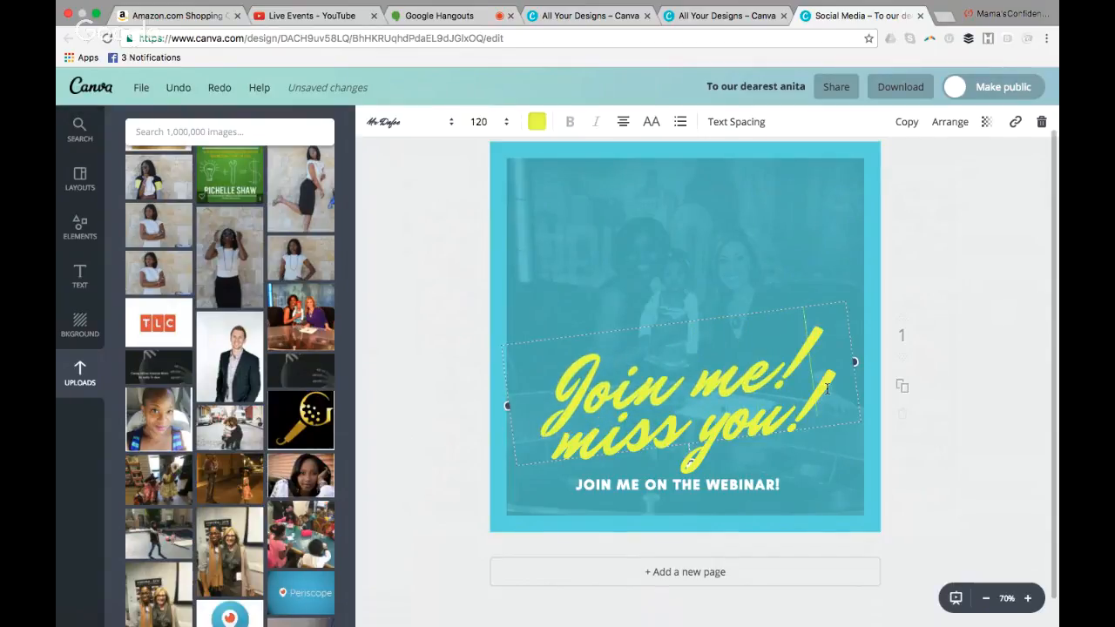
Try to select the remaining "miss you!" line, and delete the whole yellow headline from the design
{"action": "left_click", "coordinate": [826, 409]}
{"action": "left_click_drag", "start_coordinate": [822, 397], "coordinate": [645, 417]}
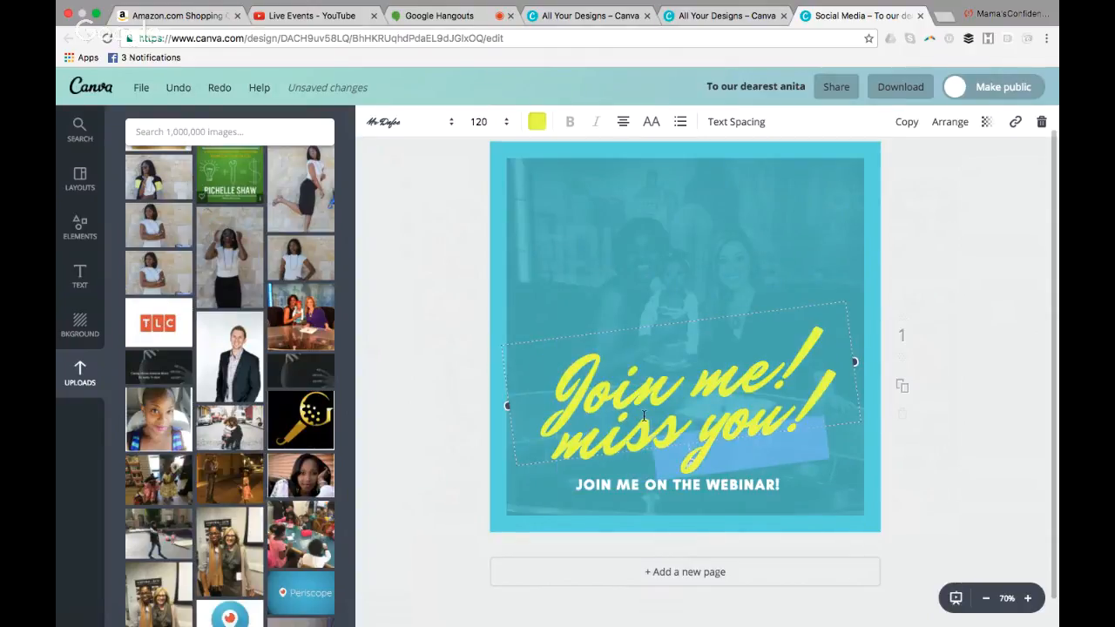
{"action": "left_click_drag", "start_coordinate": [795, 404], "coordinate": [856, 364]}
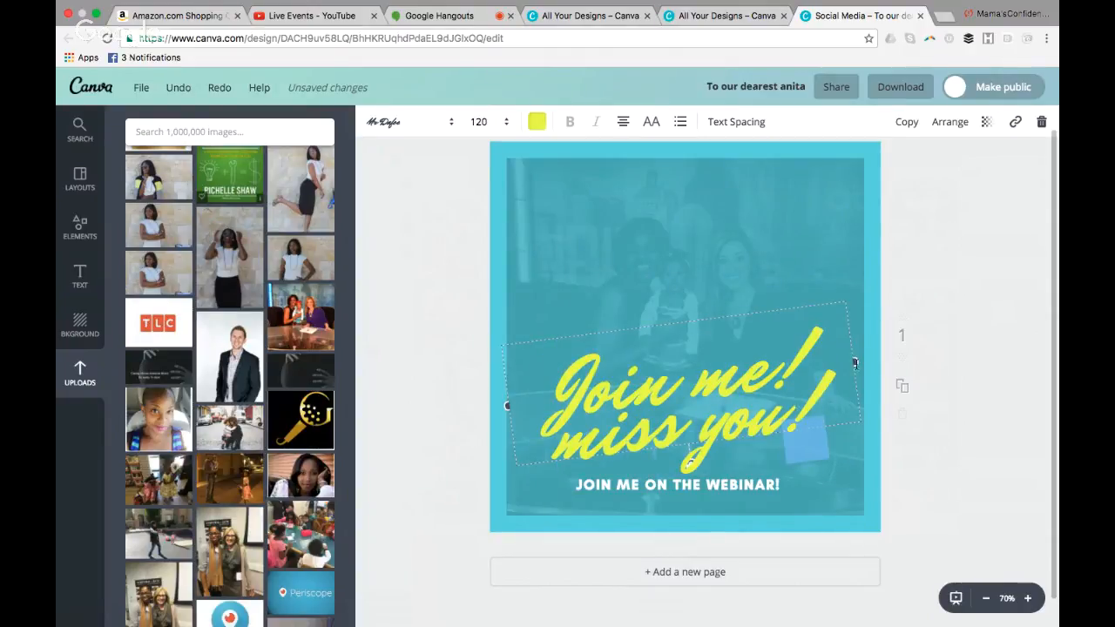
{"action": "left_click", "coordinate": [851, 360]}
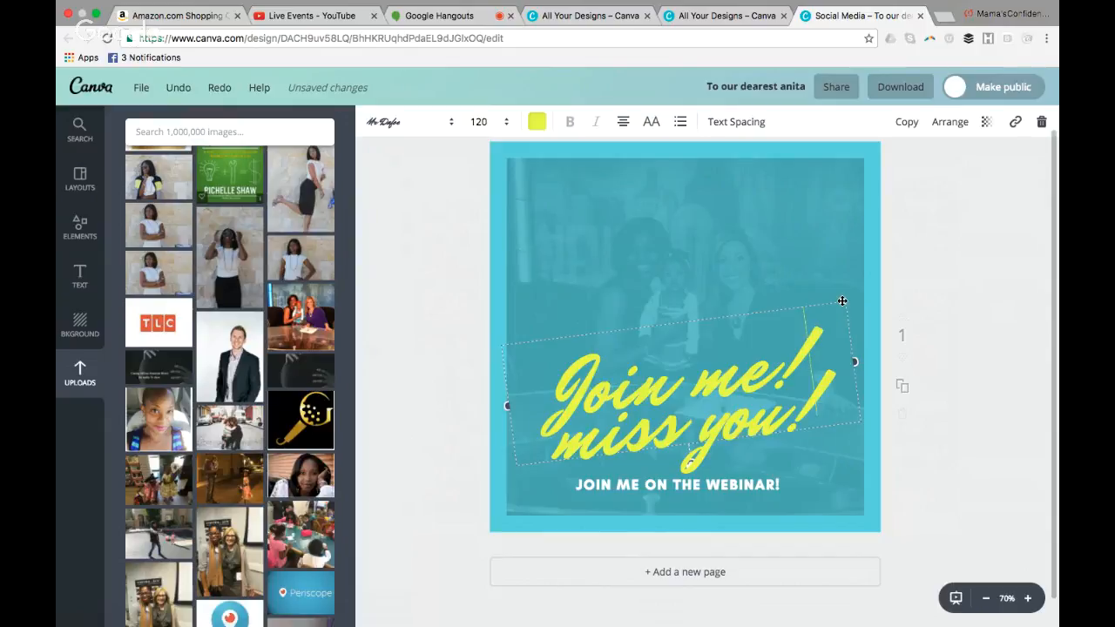
{"action": "left_click", "coordinate": [1041, 121]}
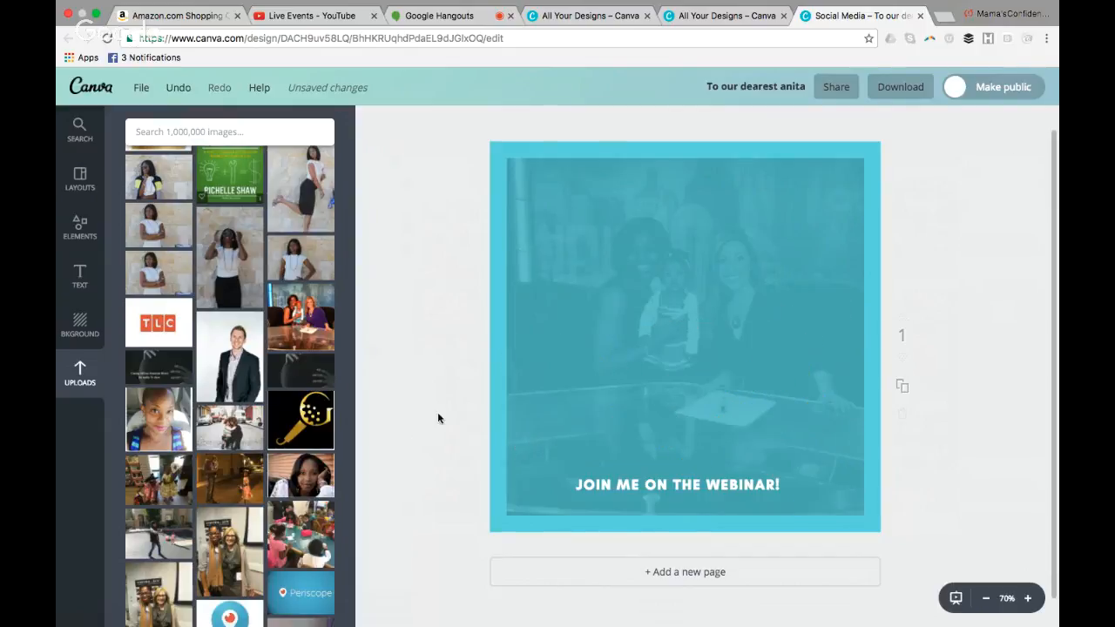
Browse the ready-made text combinations and add the free "Blackbird" script one to the design
{"action": "left_click", "coordinate": [77, 278]}
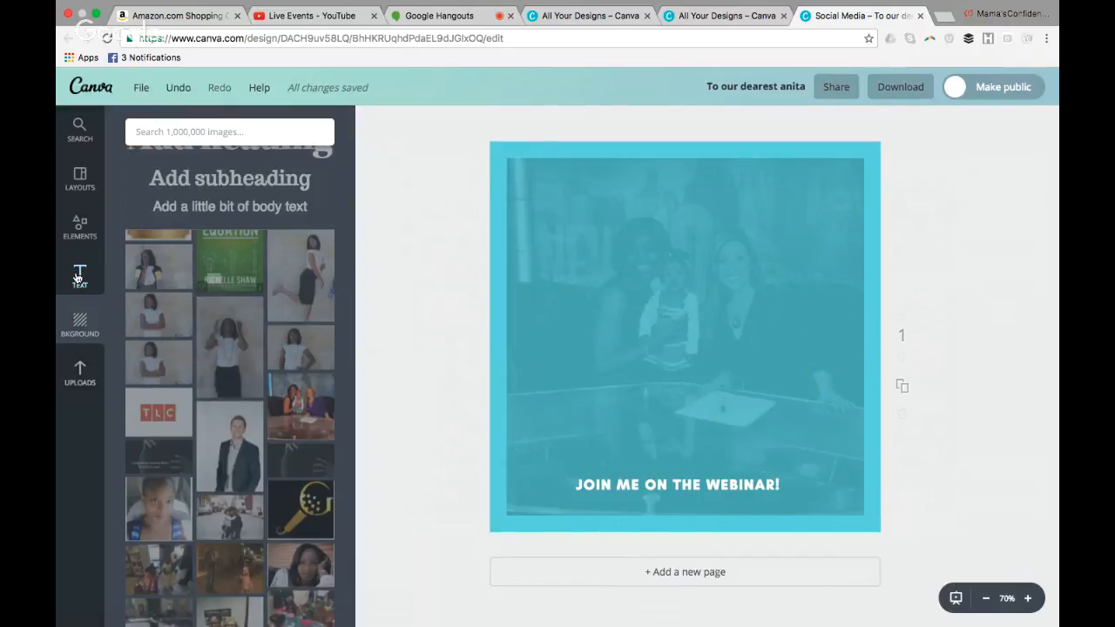
{"action": "scroll", "coordinate": [340, 374], "scroll_direction": "down", "scroll_amount": 5}
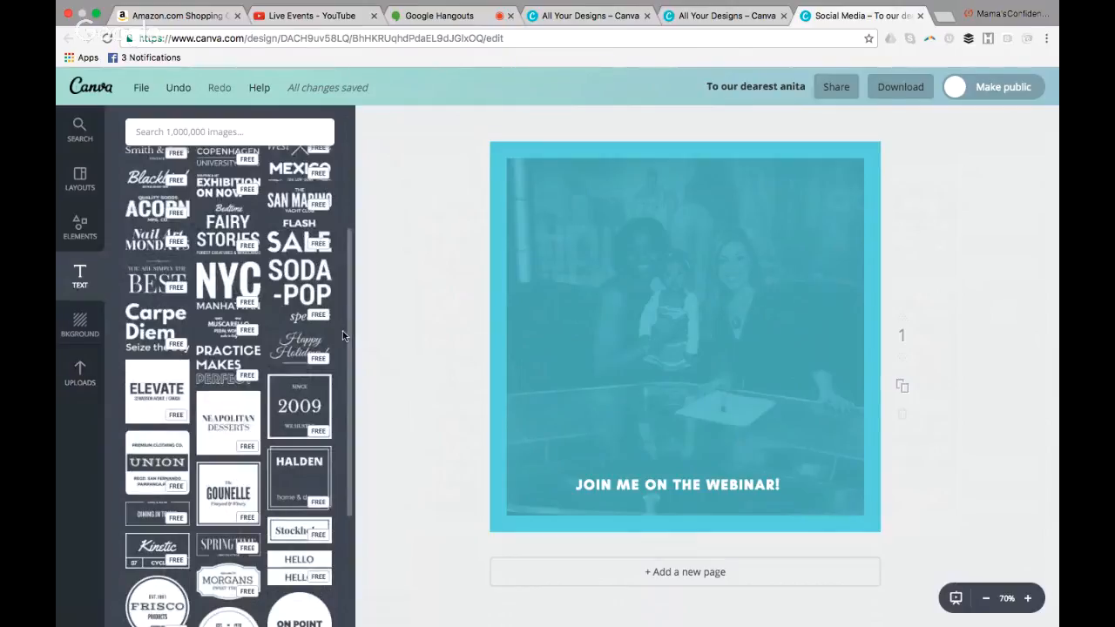
{"action": "scroll", "coordinate": [348, 362], "scroll_direction": "down", "scroll_amount": 2}
{"action": "scroll", "coordinate": [340, 392], "scroll_direction": "down", "scroll_amount": 7}
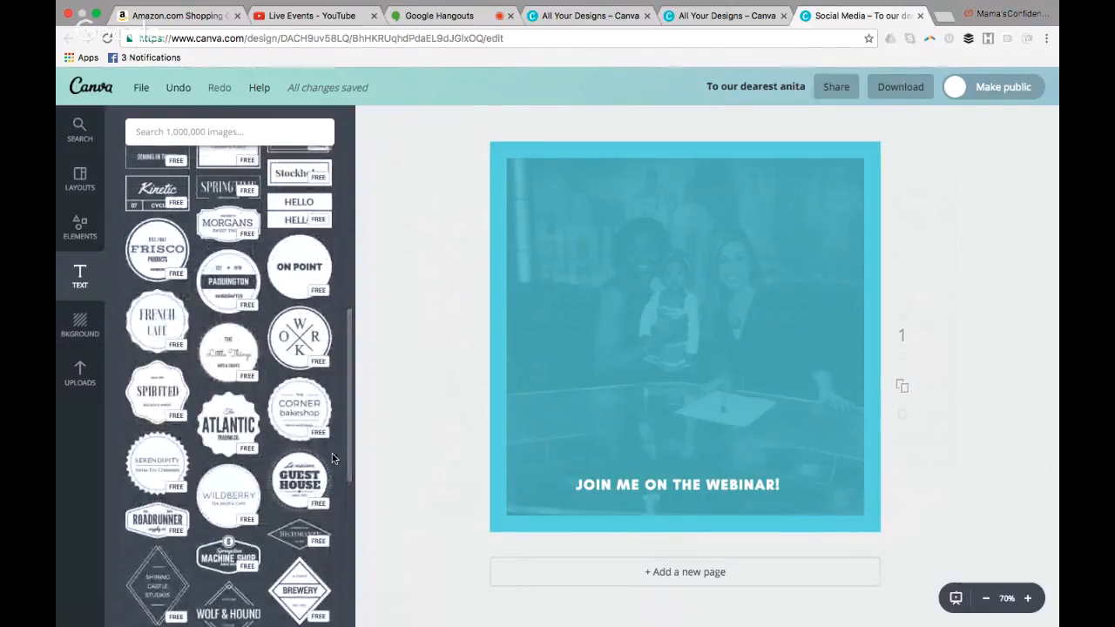
{"action": "left_click_drag", "start_coordinate": [351, 424], "coordinate": [361, 257]}
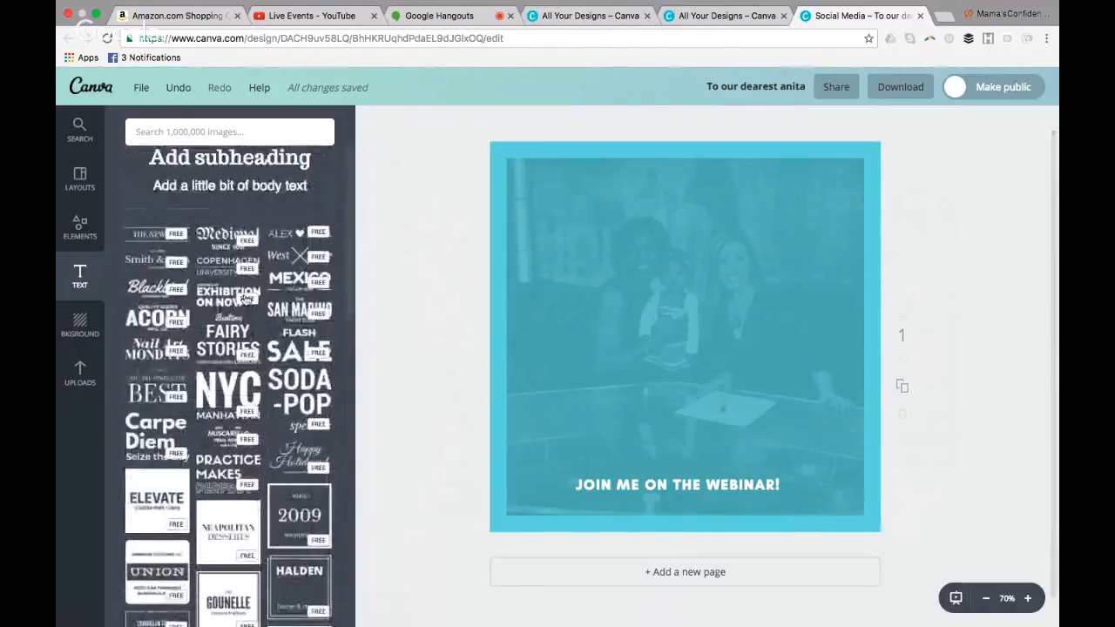
{"action": "left_click", "coordinate": [162, 301]}
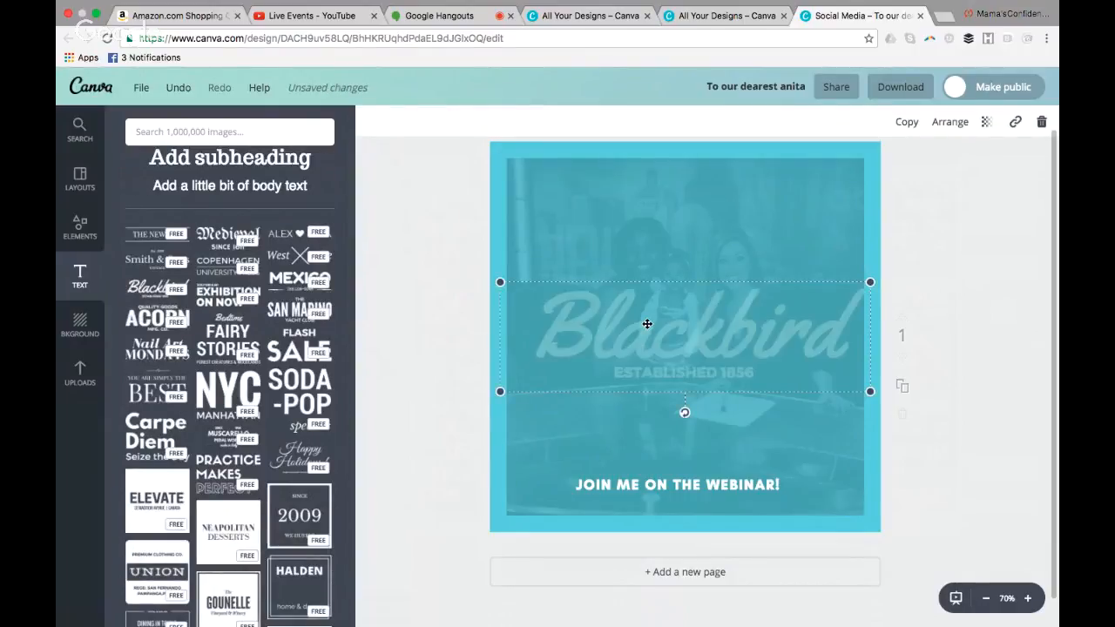
Try black on the word "Blackbird", and set its text color to white
{"action": "double_click", "coordinate": [698, 334]}
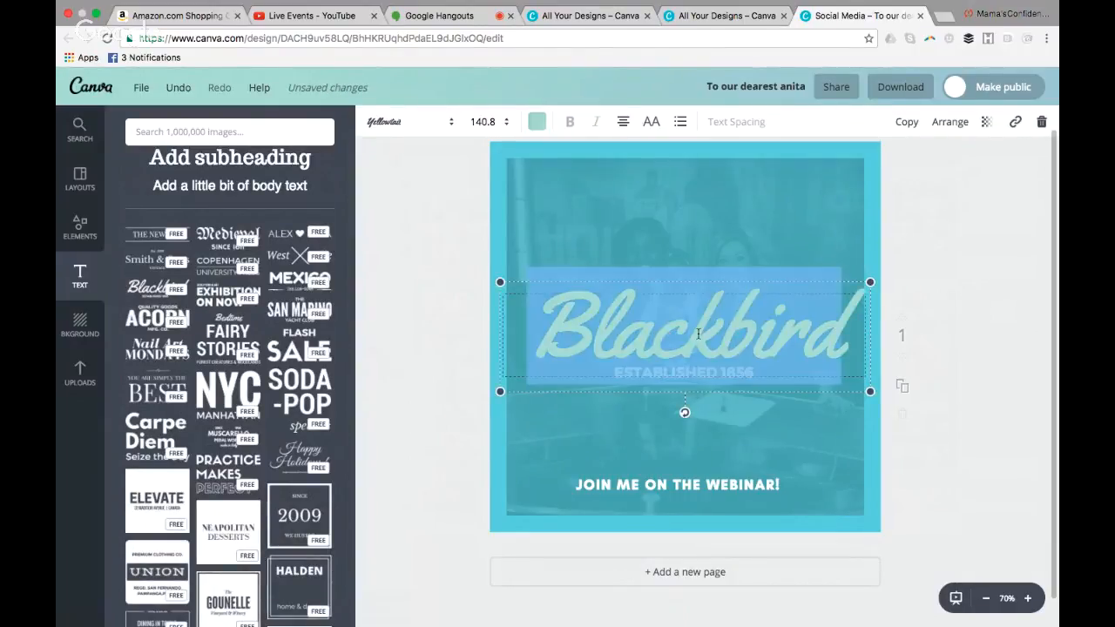
{"action": "left_click", "coordinate": [843, 339]}
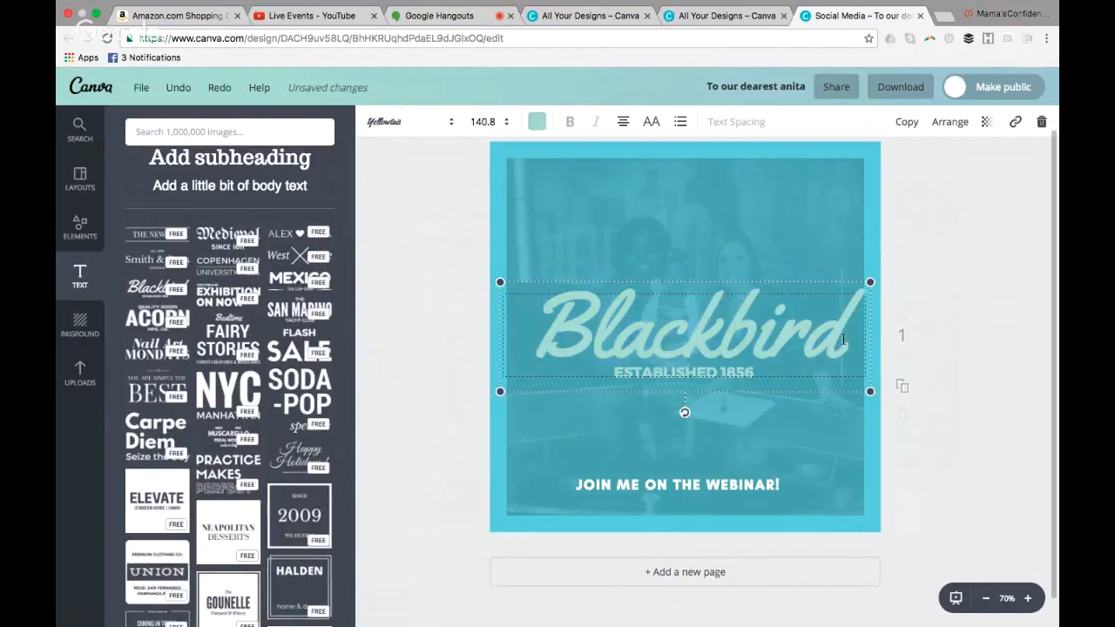
{"action": "left_click", "coordinate": [536, 122]}
{"action": "left_click", "coordinate": [549, 368]}
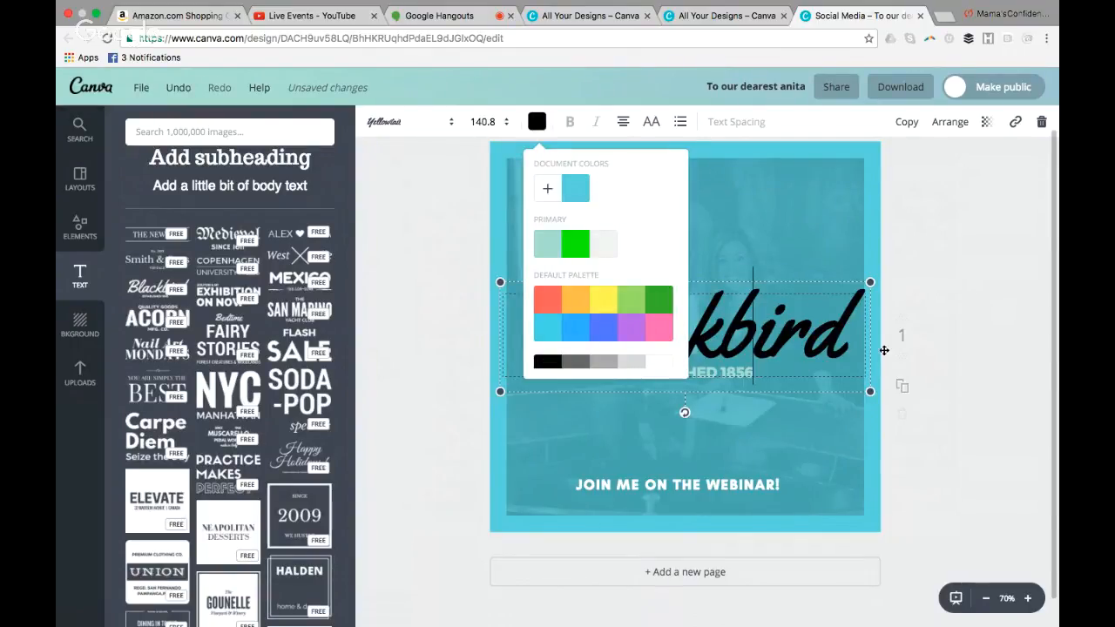
{"action": "left_click", "coordinate": [659, 363]}
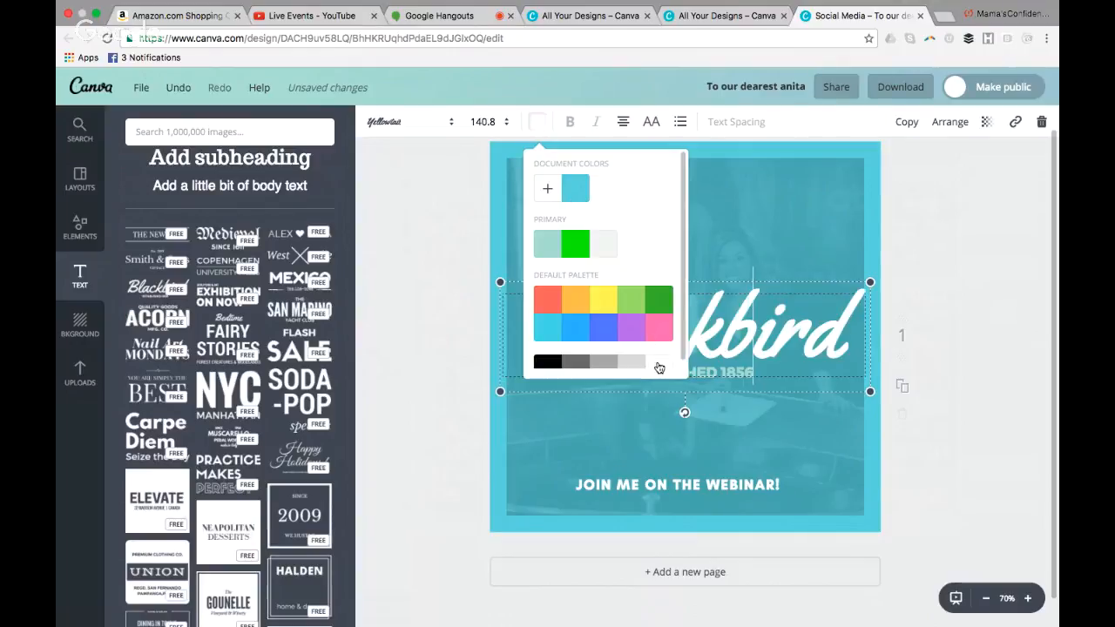
{"action": "left_click", "coordinate": [765, 415]}
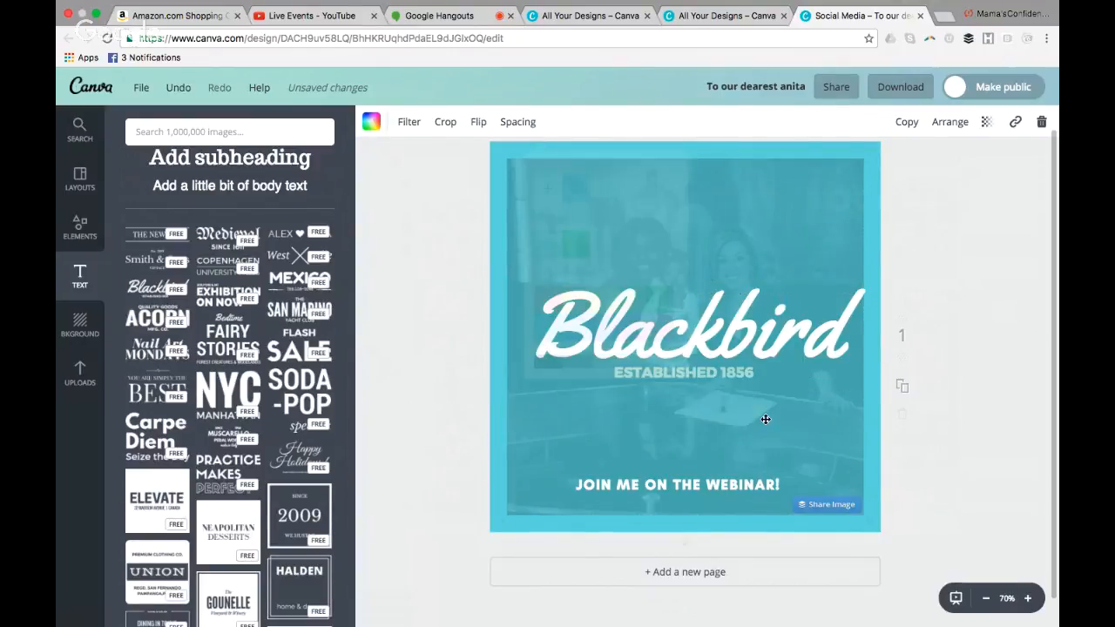
Move the "Blackbird" text group down to just above the webinar line and delete its "ESTABLISHED 1856" subtitle
{"action": "left_click", "coordinate": [747, 372]}
{"action": "left_click_drag", "start_coordinate": [756, 335], "coordinate": [748, 420]}
{"action": "double_click", "coordinate": [748, 449]}
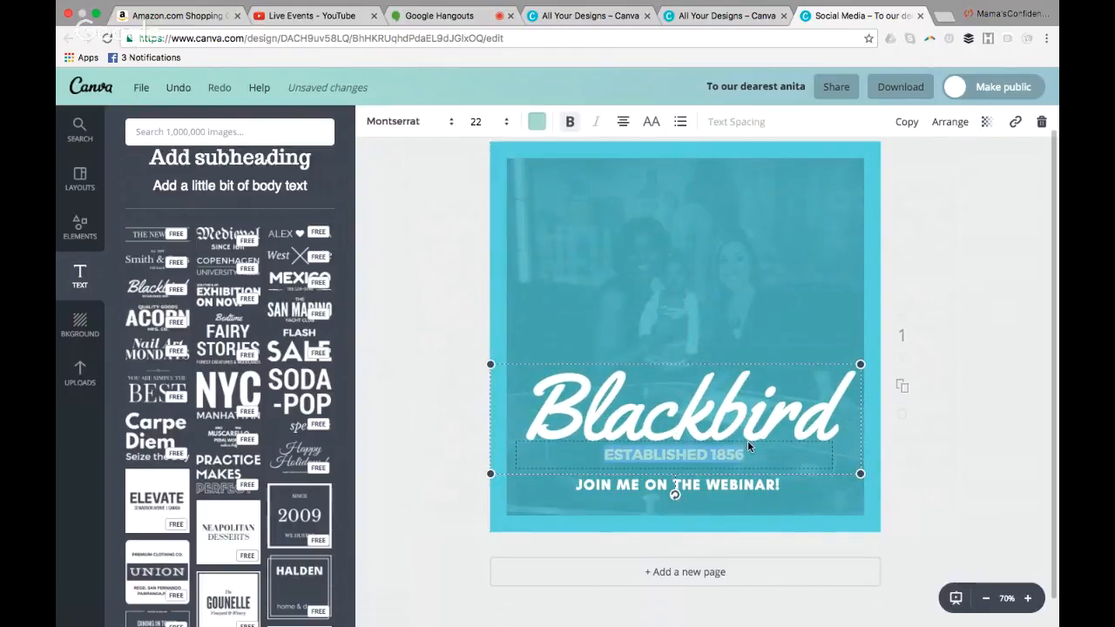
{"action": "key", "text": "BackSpace"}
Replace the script word "Blackbird" with the headline "Join me Live!"
{"action": "double_click", "coordinate": [785, 407]}
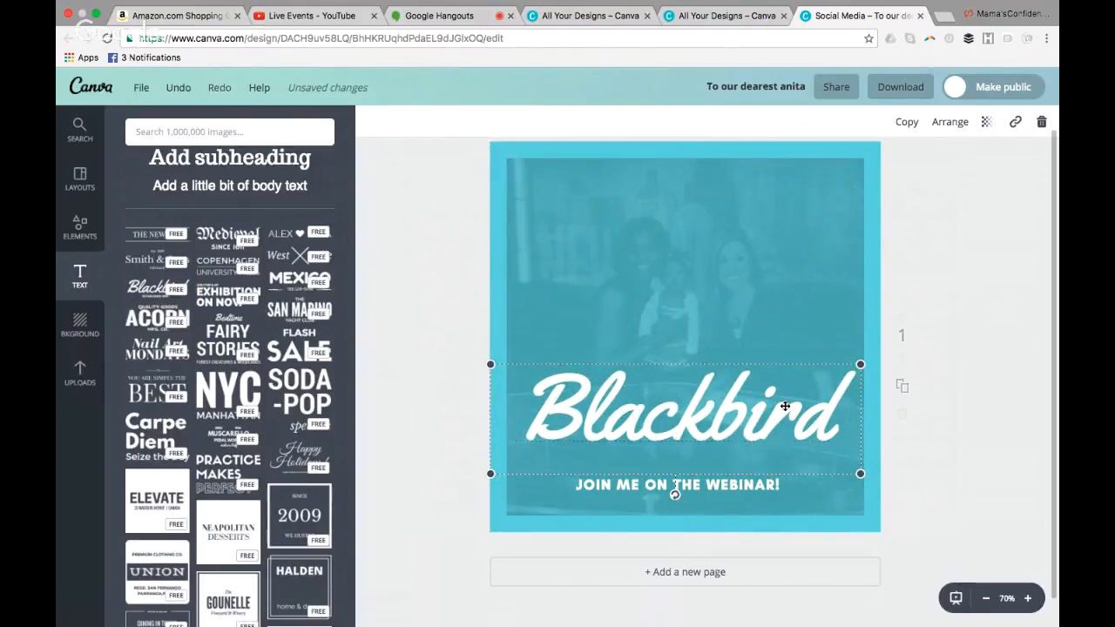
{"action": "left_click", "coordinate": [823, 422]}
{"action": "key", "text": "BackSpace"}
{"action": "key", "text": "BackSpace"}
{"action": "key", "text": "BackSpace"}
{"action": "key", "text": "BackSpace"}
{"action": "key", "text": "BackSpace"}
{"action": "key", "text": "BackSpace"}
{"action": "key", "text": "BackSpace"}
{"action": "key", "text": "BackSpace"}
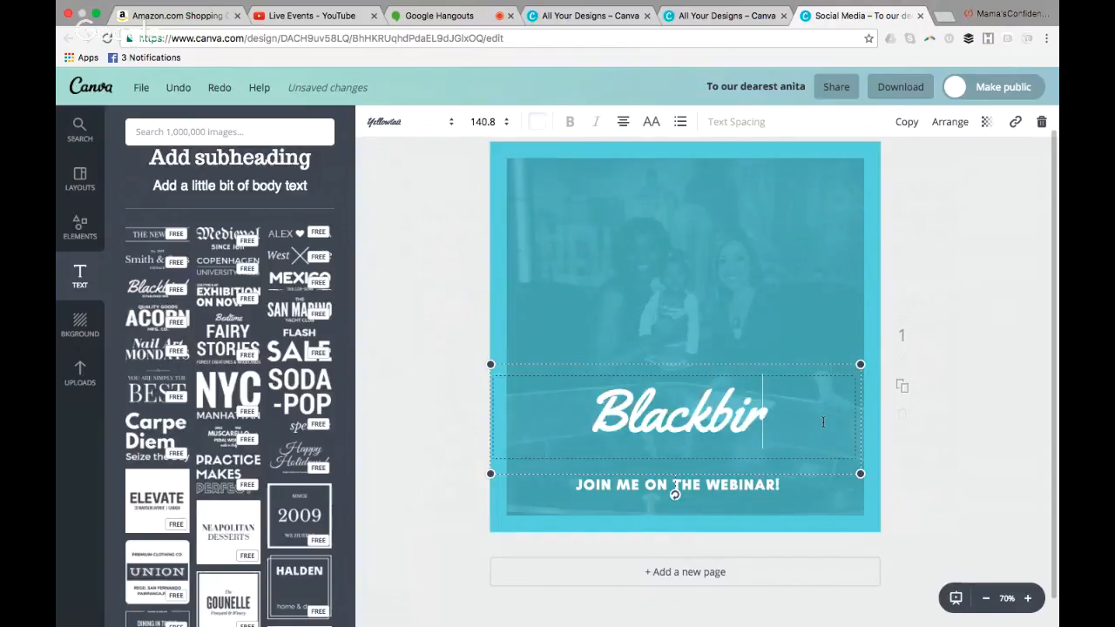
{"action": "key", "text": "BackSpace"}
{"action": "type", "text": "J"}
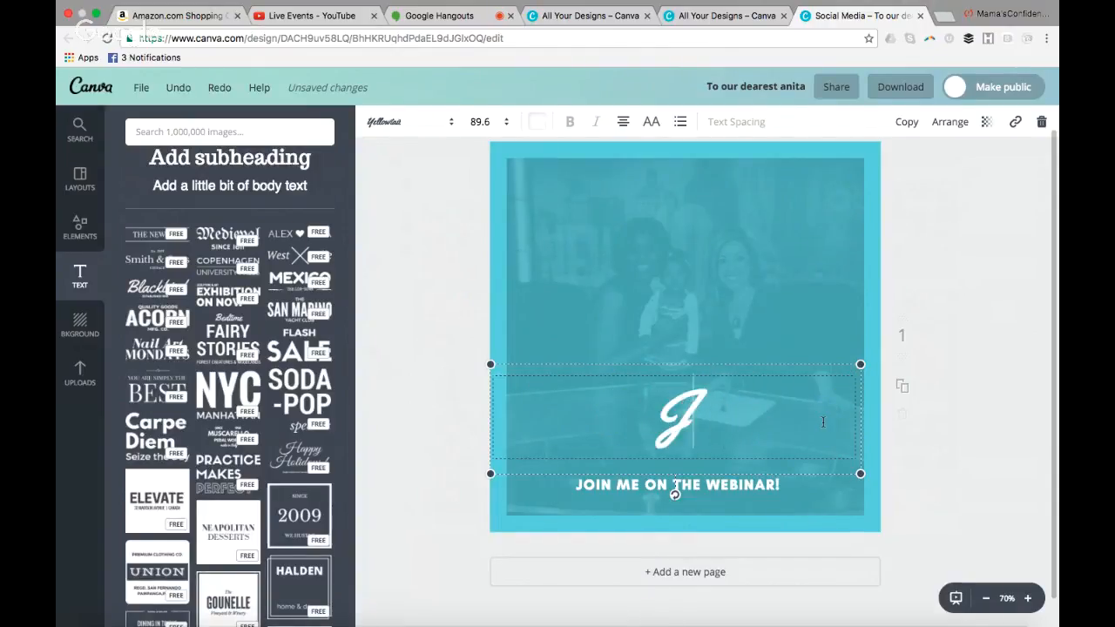
{"action": "type", "text": "oin me"}
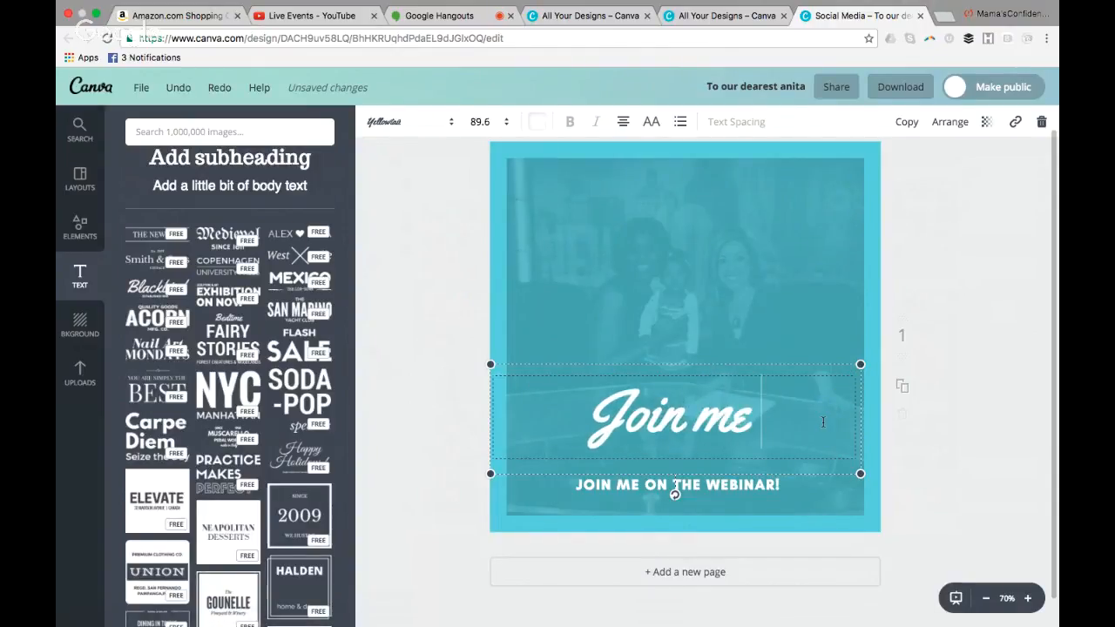
{"action": "type", "text": " LIVW"}
{"action": "key", "text": "BackSpace"}
{"action": "key", "text": "BackSpace"}
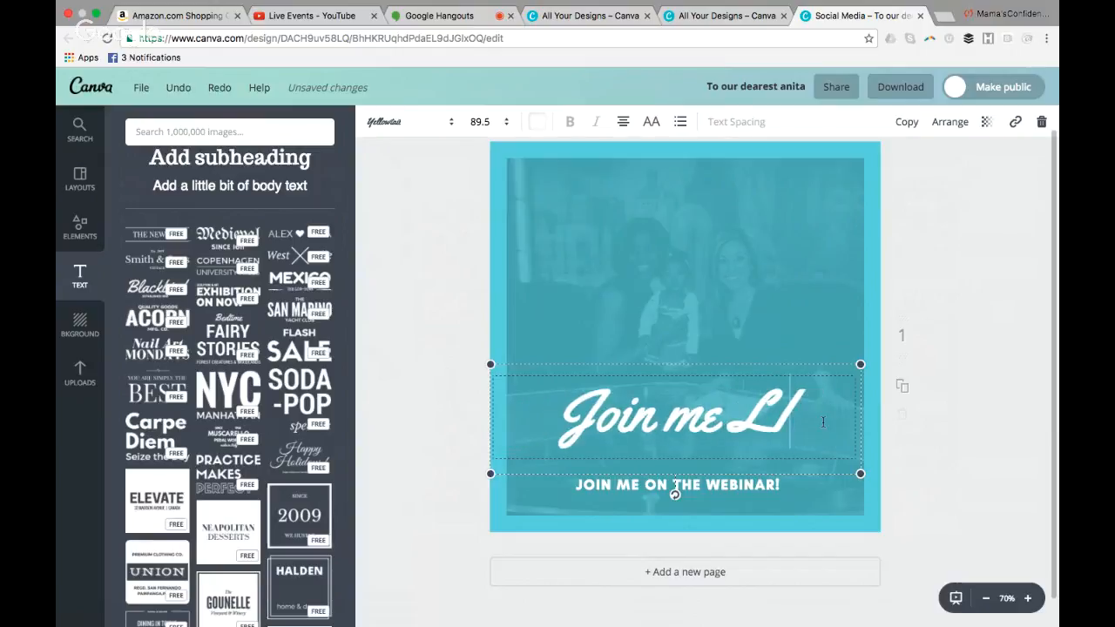
{"action": "key", "text": "BackSpace"}
{"action": "type", "text": "ive"}
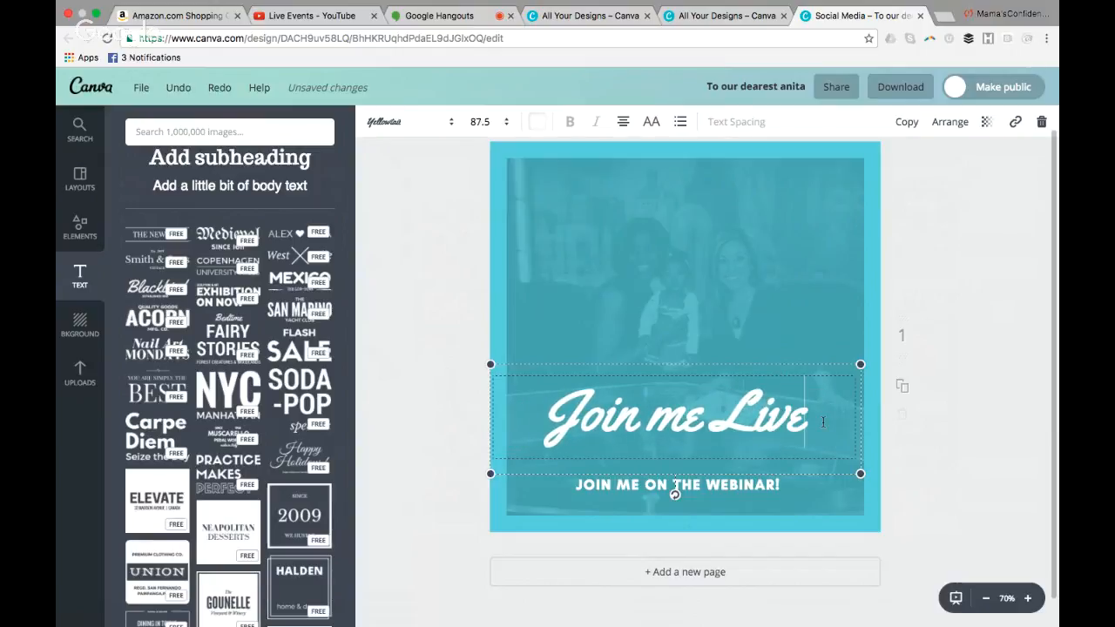
{"action": "type", "text": "!"}
{"action": "left_click", "coordinate": [787, 491]}
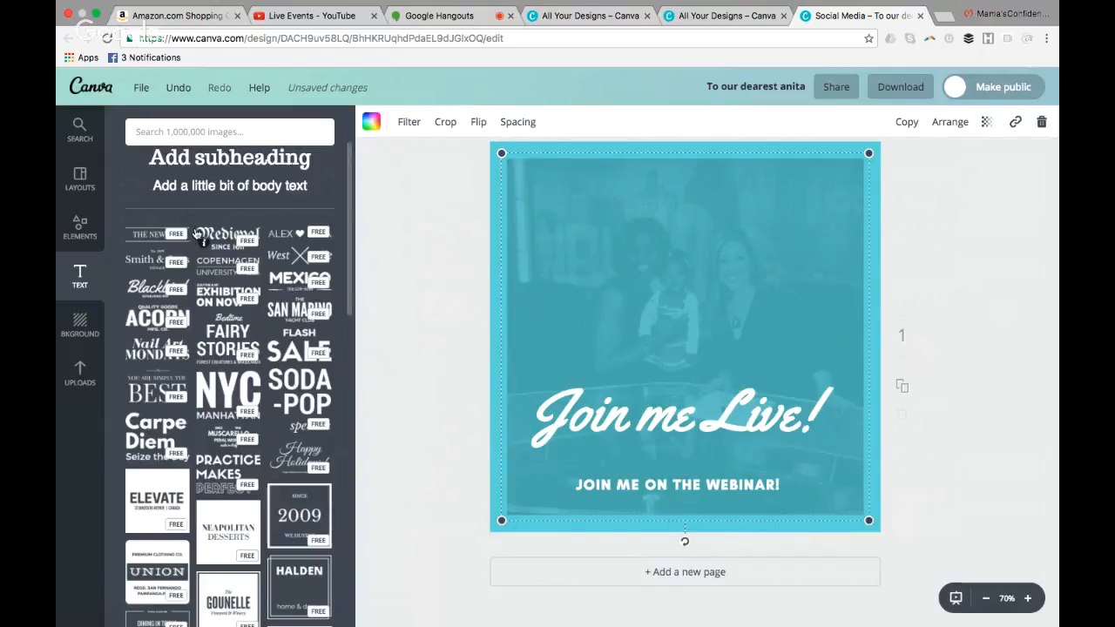
Search the image library for "youtube" and browse the matching graphics
{"action": "left_click", "coordinate": [79, 228]}
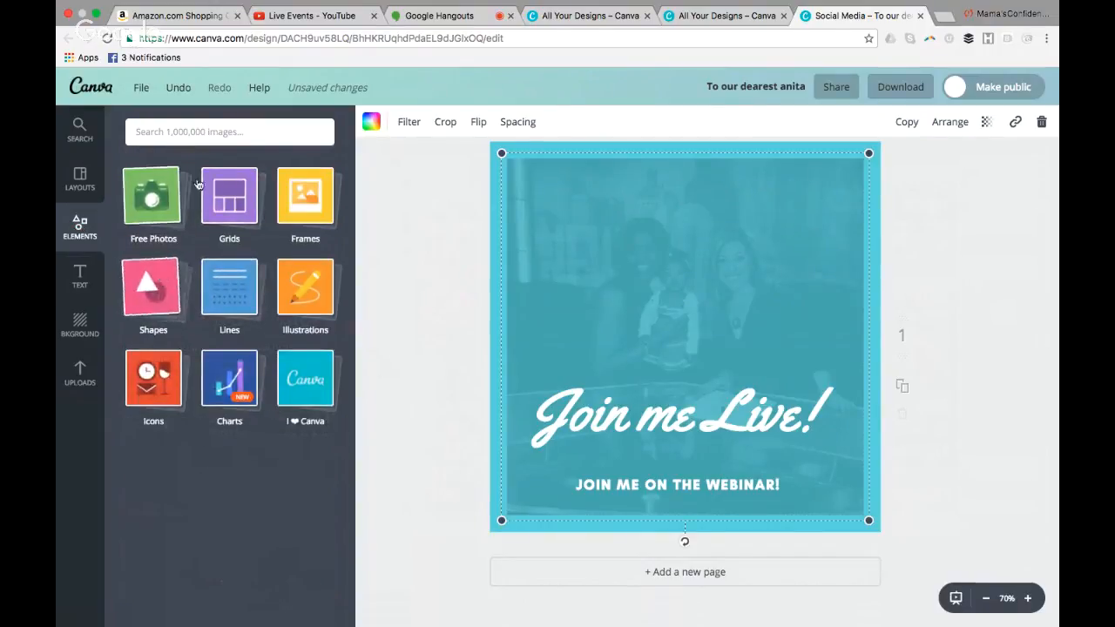
{"action": "left_click", "coordinate": [212, 132]}
{"action": "type", "text": "y"}
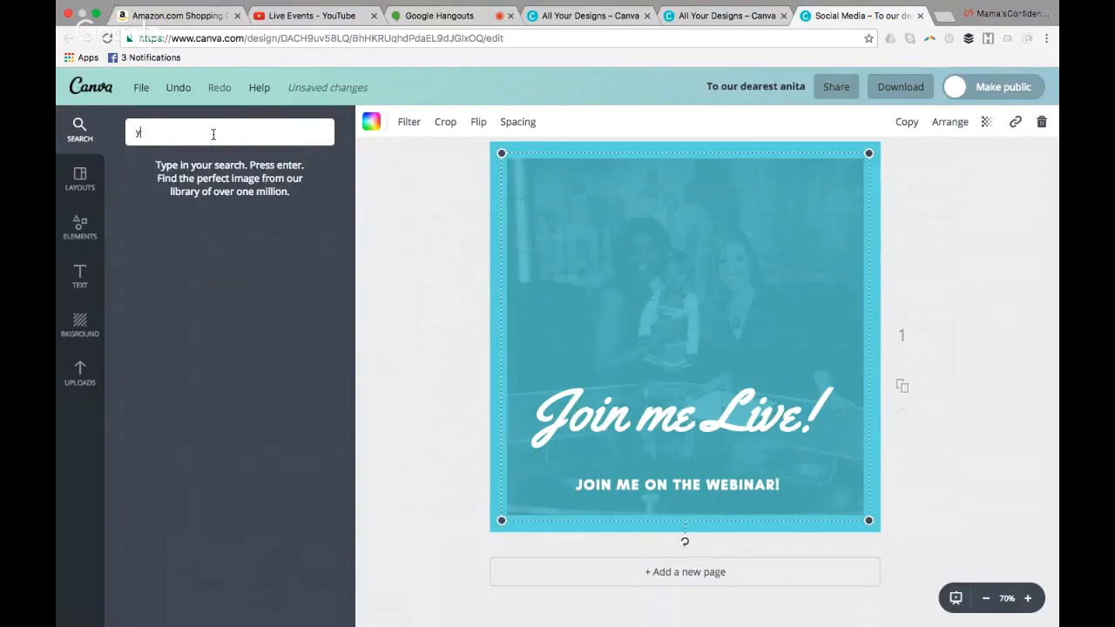
{"action": "type", "text": "outube"}
{"action": "key", "text": "Return"}
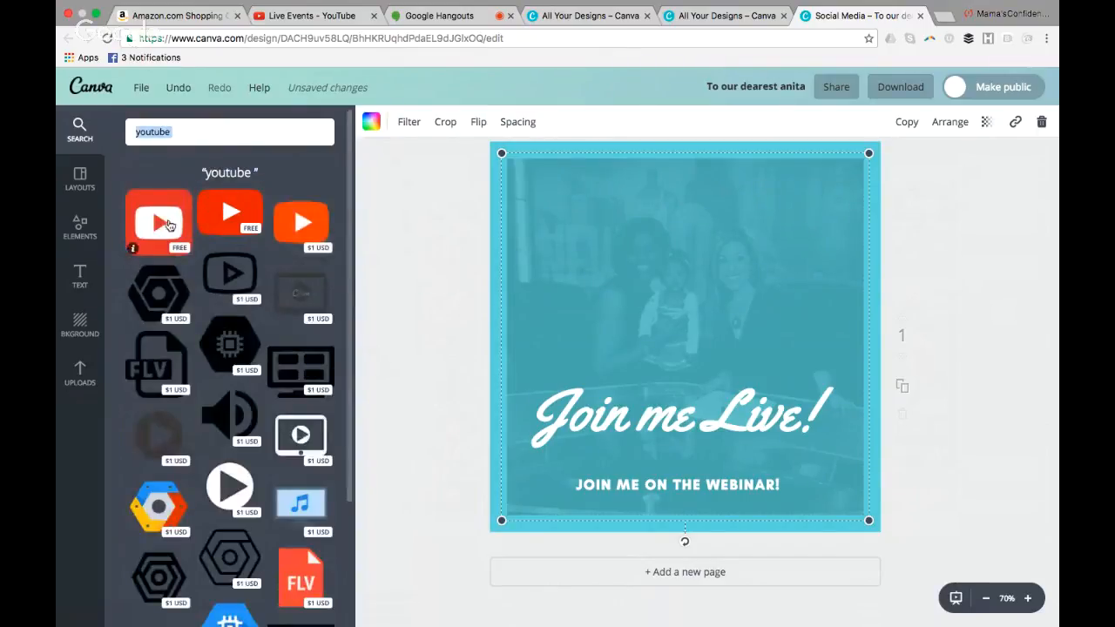
{"action": "scroll", "coordinate": [343, 363], "scroll_direction": "down", "scroll_amount": 3}
{"action": "left_click_drag", "start_coordinate": [345, 391], "coordinate": [368, 217]}
Search the image library for "facebook" and place a free blue Facebook logo in the design's lower-right corner
{"action": "type", "text": "f"}
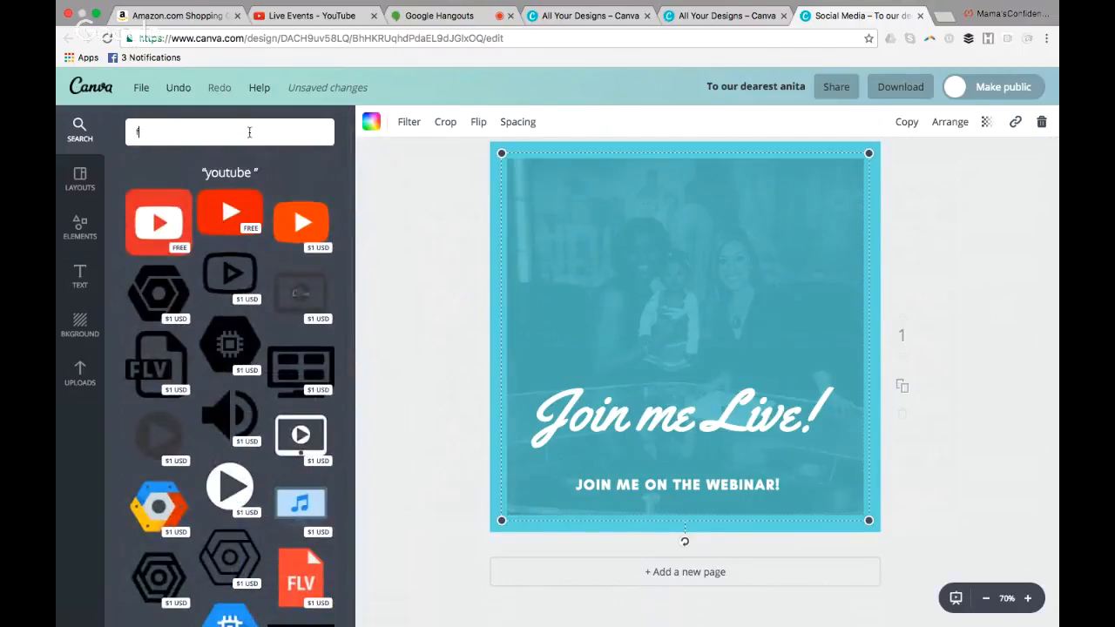
{"action": "type", "text": "acebook"}
{"action": "key", "text": "Return"}
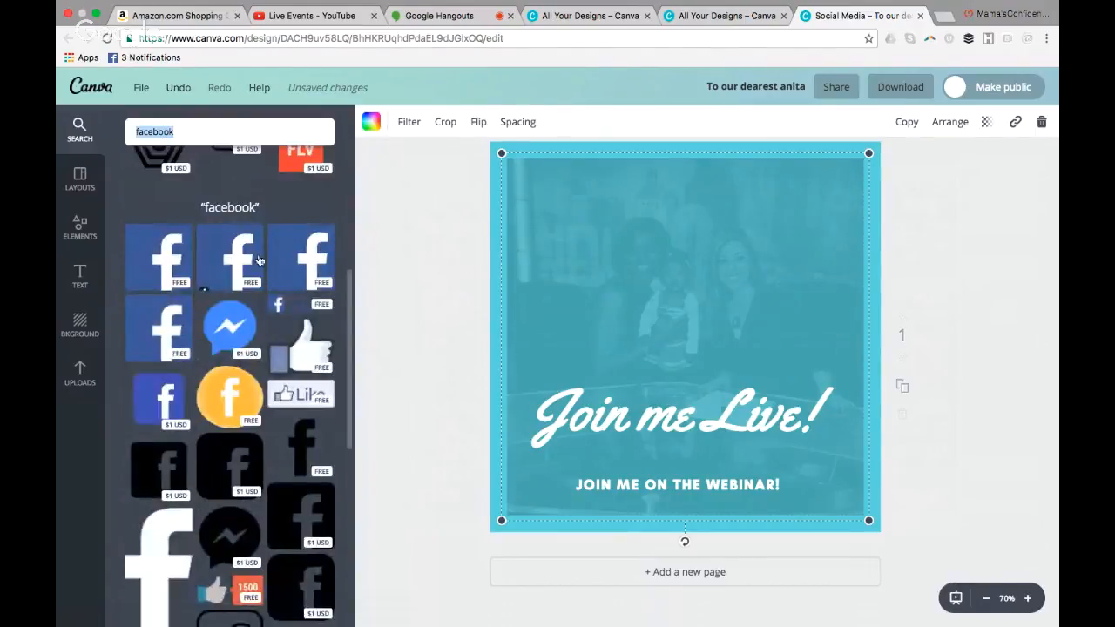
{"action": "left_click_drag", "start_coordinate": [245, 256], "coordinate": [838, 414]}
{"action": "left_click_drag", "start_coordinate": [568, 513], "coordinate": [820, 494]}
{"action": "left_click", "coordinate": [656, 503]}
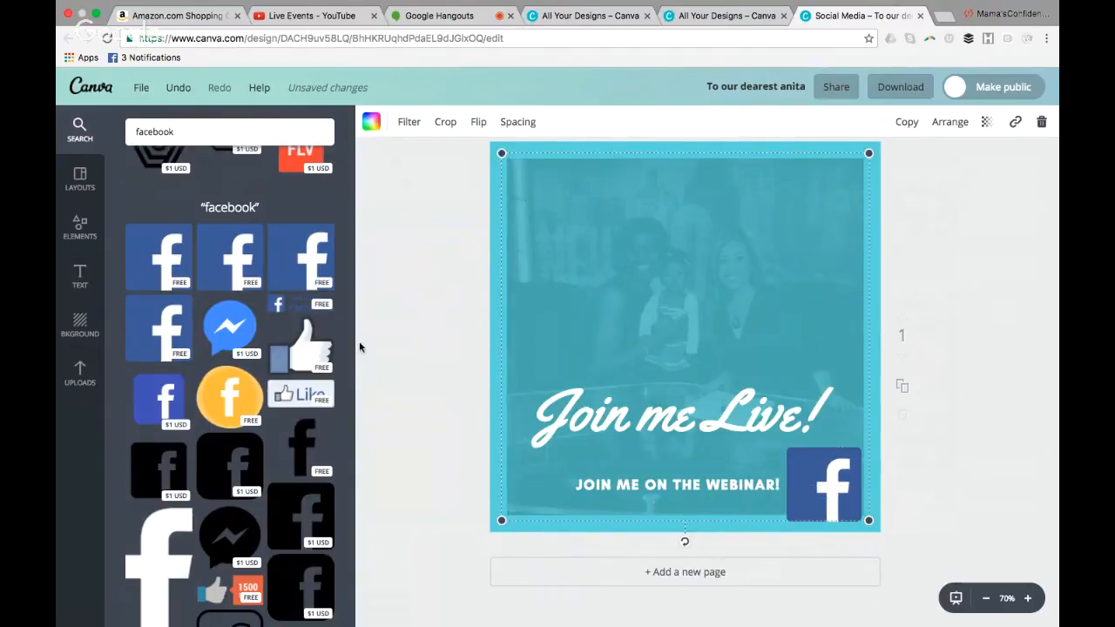
Add a body text box to the design, color it white and select its placeholder text
{"action": "left_click", "coordinate": [82, 286]}
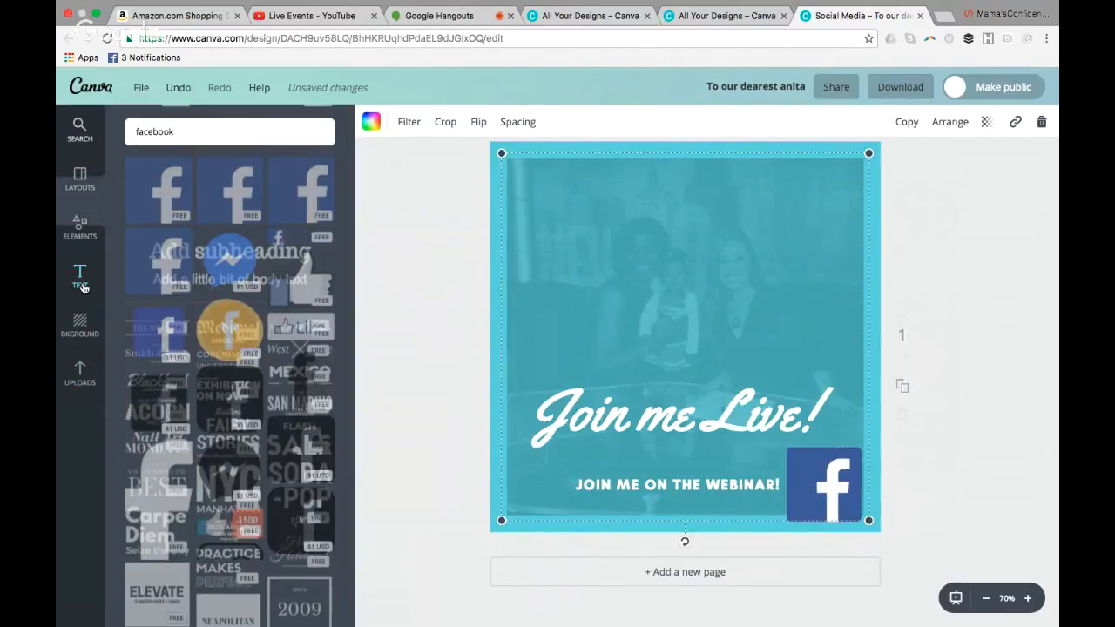
{"action": "left_click", "coordinate": [229, 184]}
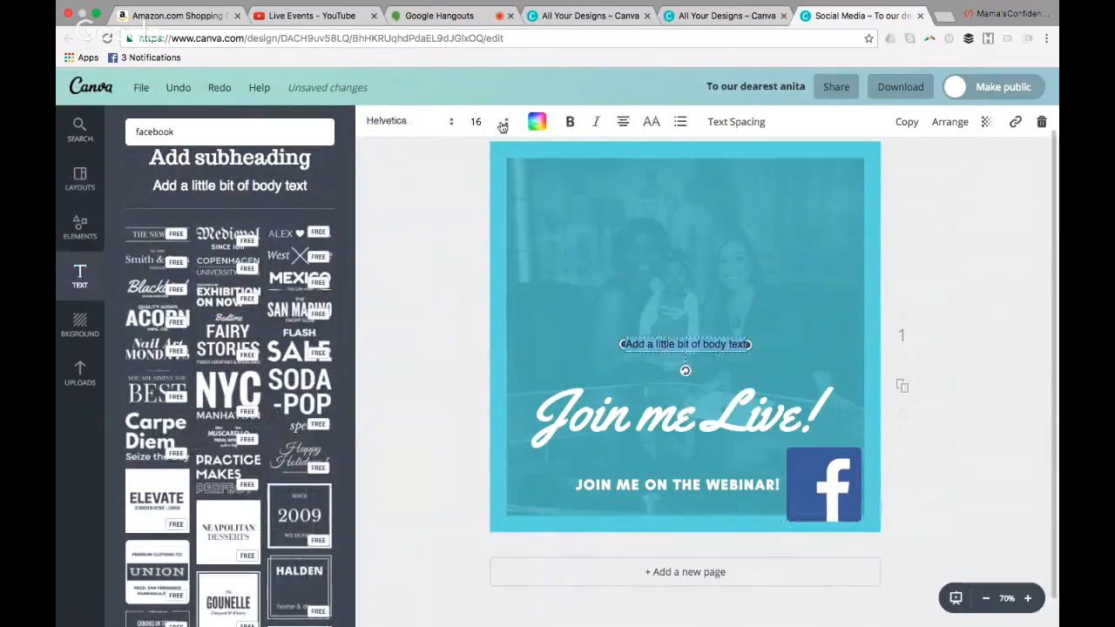
{"action": "left_click", "coordinate": [537, 122]}
{"action": "left_click", "coordinate": [663, 364]}
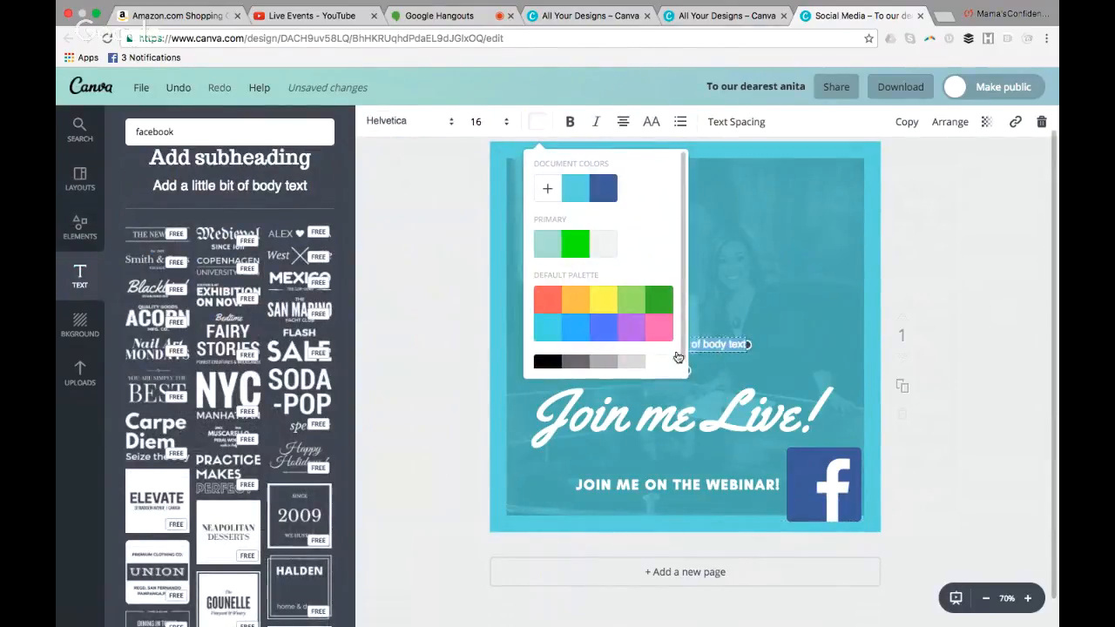
{"action": "left_click_drag", "start_coordinate": [744, 344], "coordinate": [704, 346]}
{"action": "left_click", "coordinate": [945, 17]}
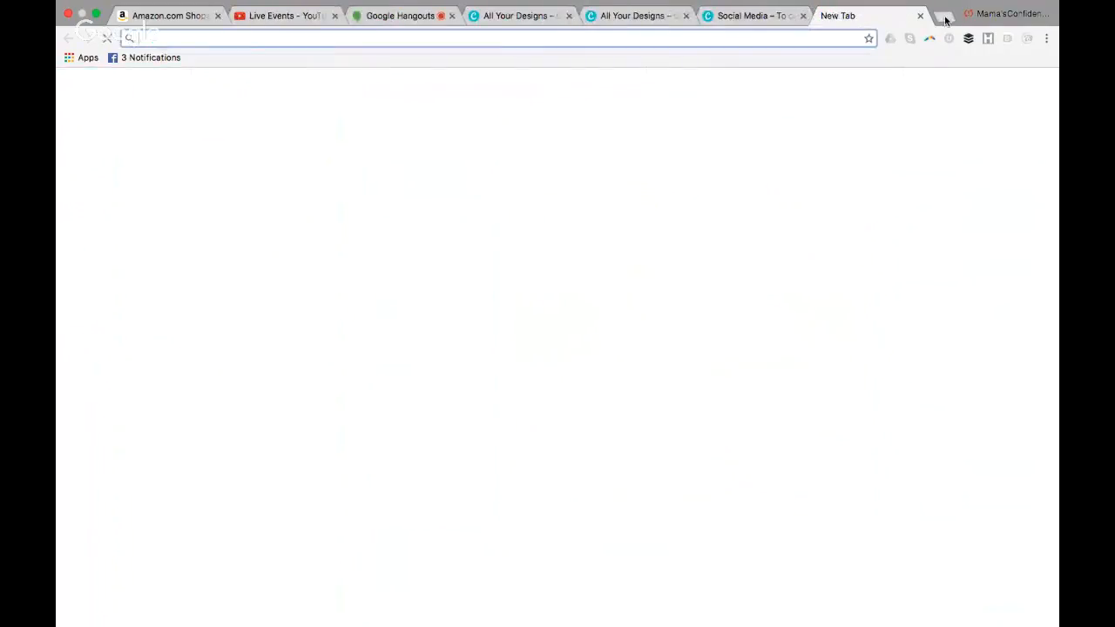
{"action": "type", "text": "www.jawresearchinstitute.com"}
{"action": "key", "text": "Return"}
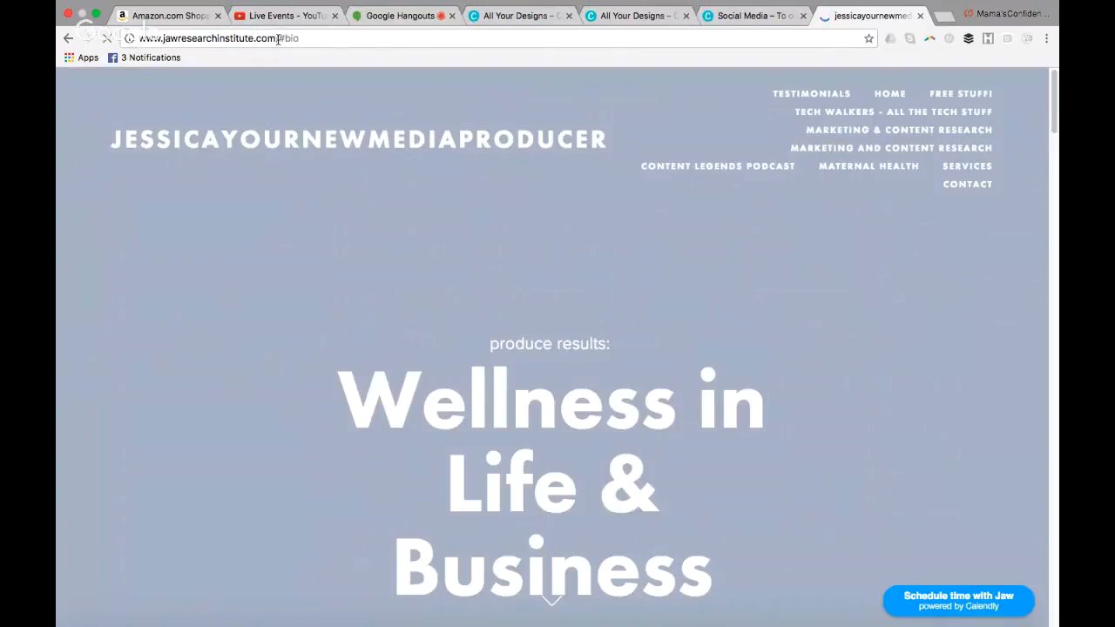
{"action": "left_click_drag", "start_coordinate": [276, 38], "coordinate": [159, 38]}
{"action": "key", "text": "ctrl+c"}
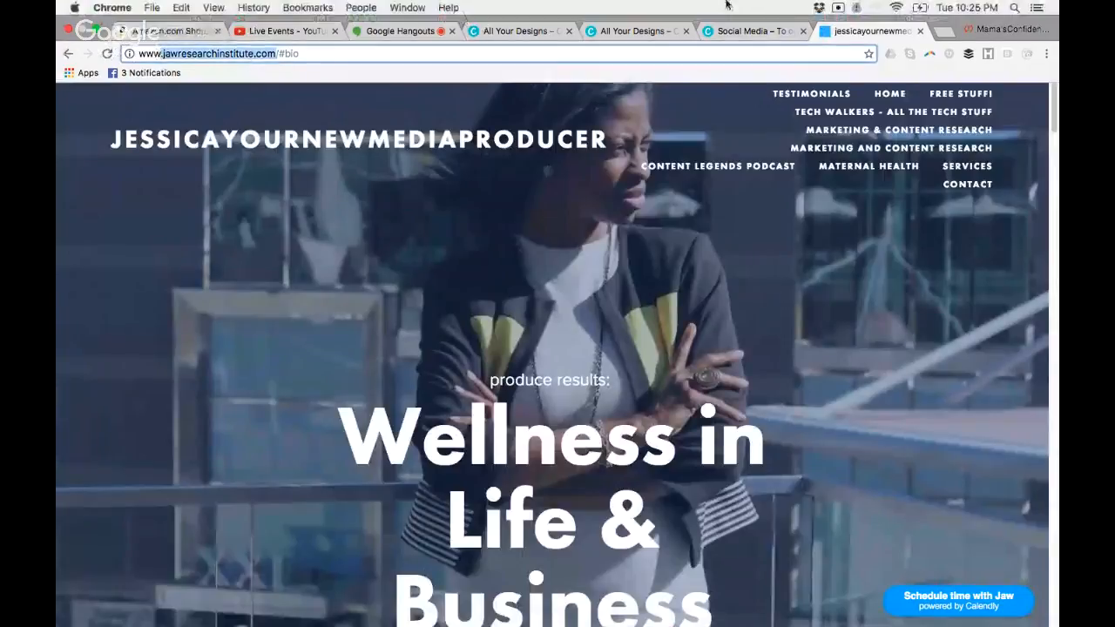
Return to the Canva design, replace the body text with "jawresearchinstitute.com" and move it just below the webinar line
{"action": "left_click", "coordinate": [776, 33]}
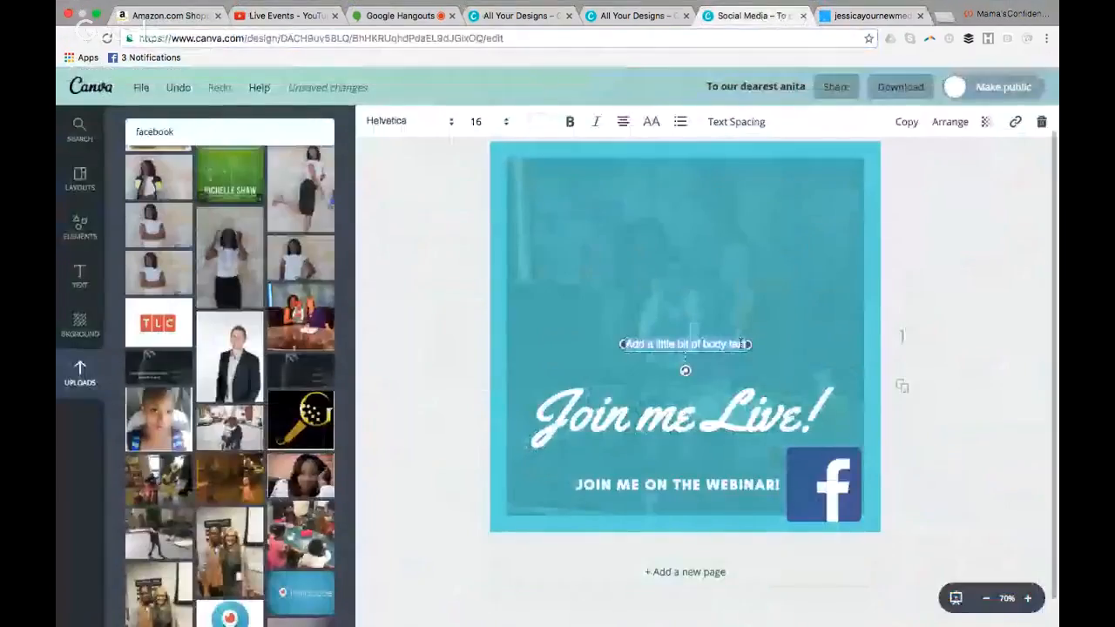
{"action": "key", "text": "BackSpace"}
{"action": "key", "text": "ctrl+v"}
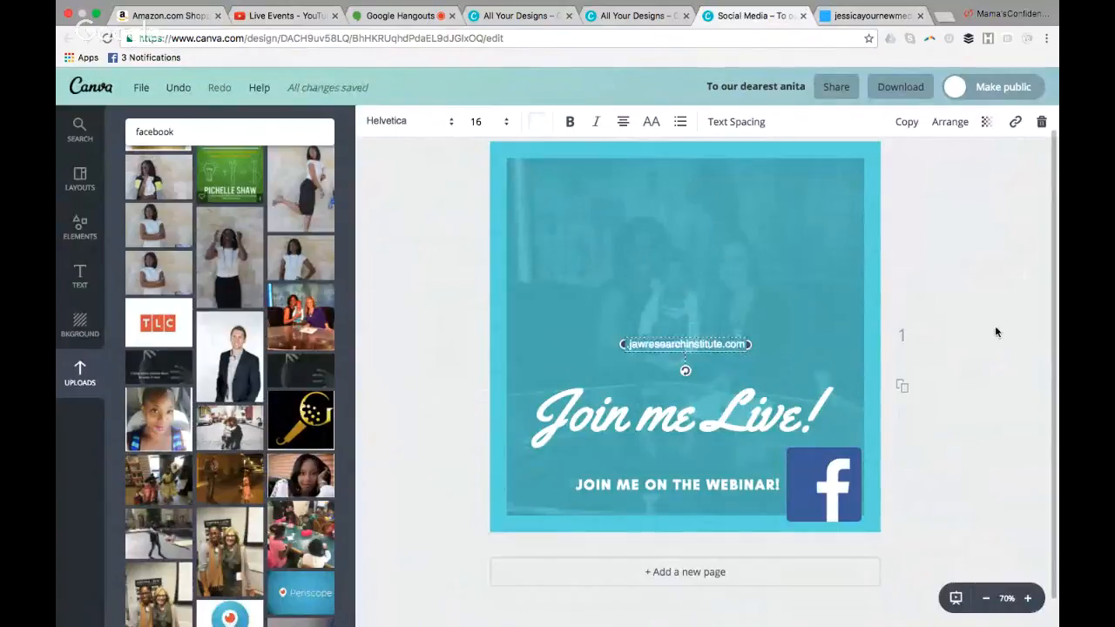
{"action": "left_click", "coordinate": [996, 328]}
{"action": "left_click_drag", "start_coordinate": [722, 343], "coordinate": [694, 509]}
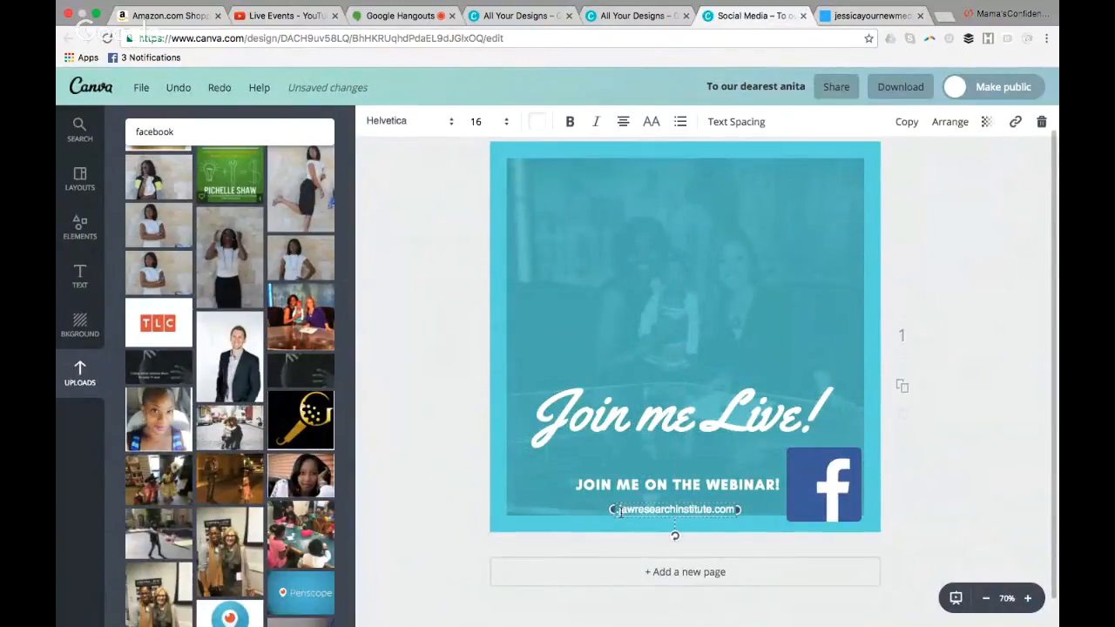
Extend the script headline to read "Join me Live on facebook !"
{"action": "left_click", "coordinate": [700, 416]}
{"action": "double_click", "coordinate": [716, 419]}
{"action": "left_click", "coordinate": [716, 419]}
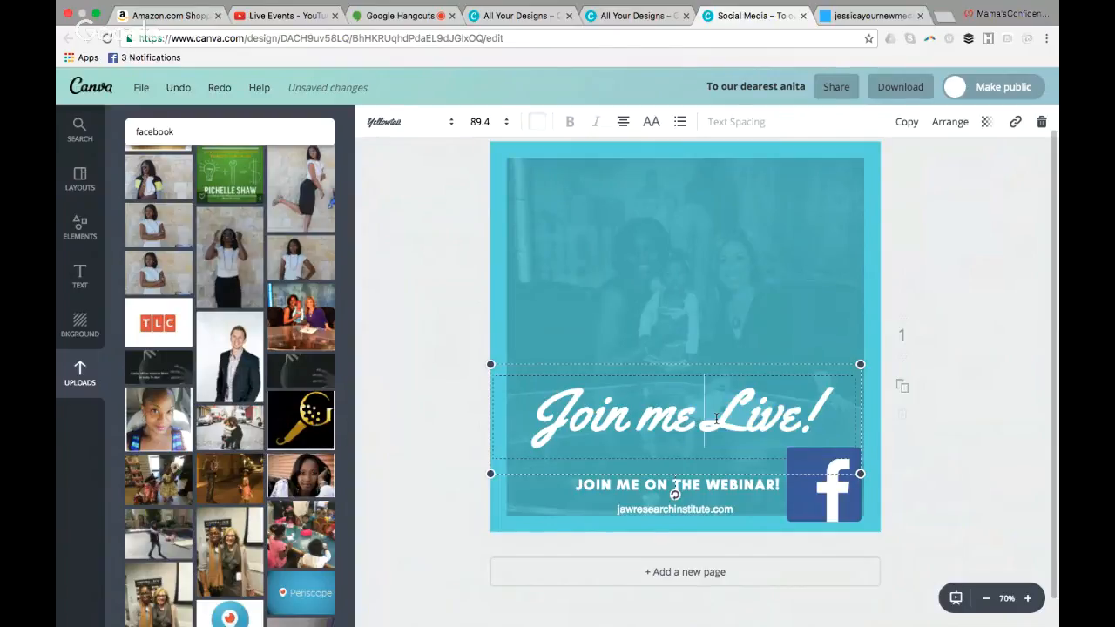
{"action": "type", "text": "on fac"}
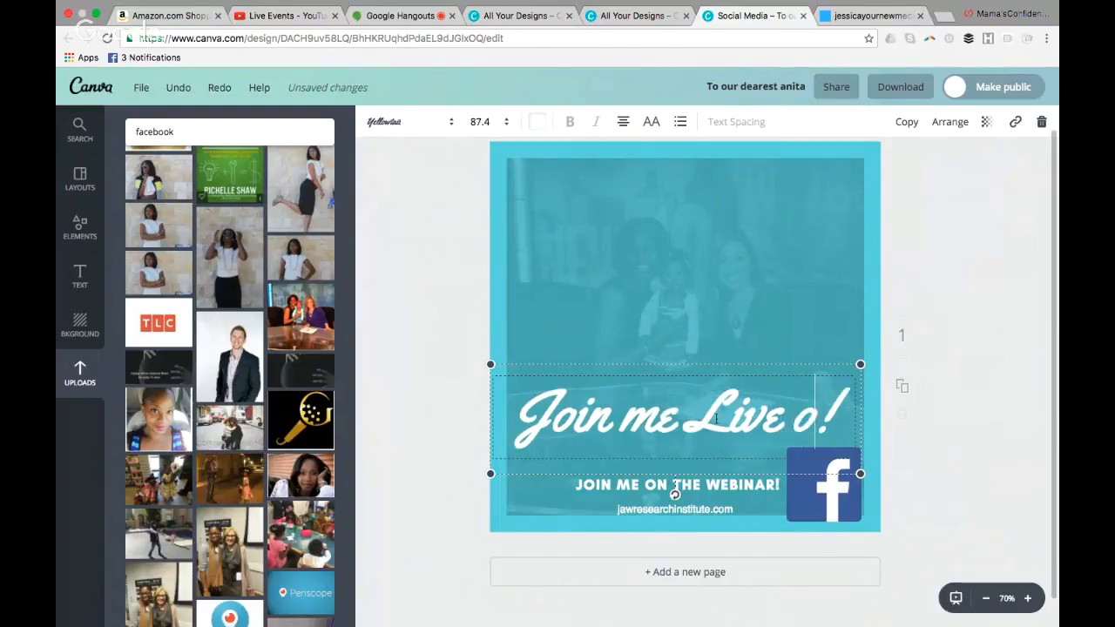
{"action": "type", "text": "ebook"}
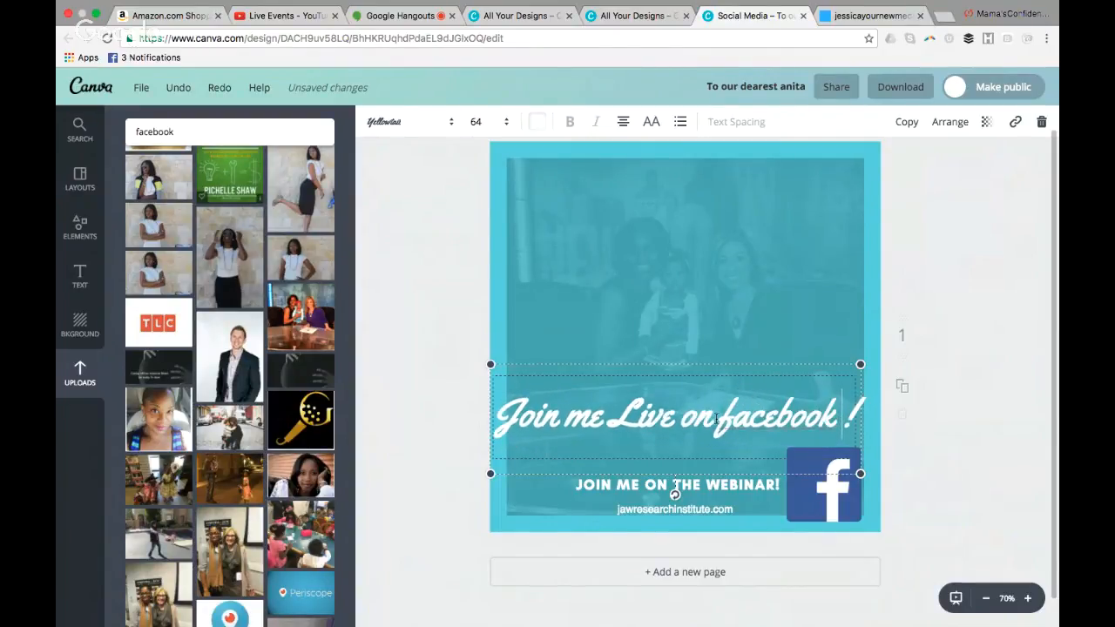
{"action": "left_click", "coordinate": [934, 464]}
Adjust the script headline's position slightly and move the "JOIN ME ON THE WEBINAR!" line up closer beneath it
{"action": "left_click_drag", "start_coordinate": [789, 409], "coordinate": [786, 420]}
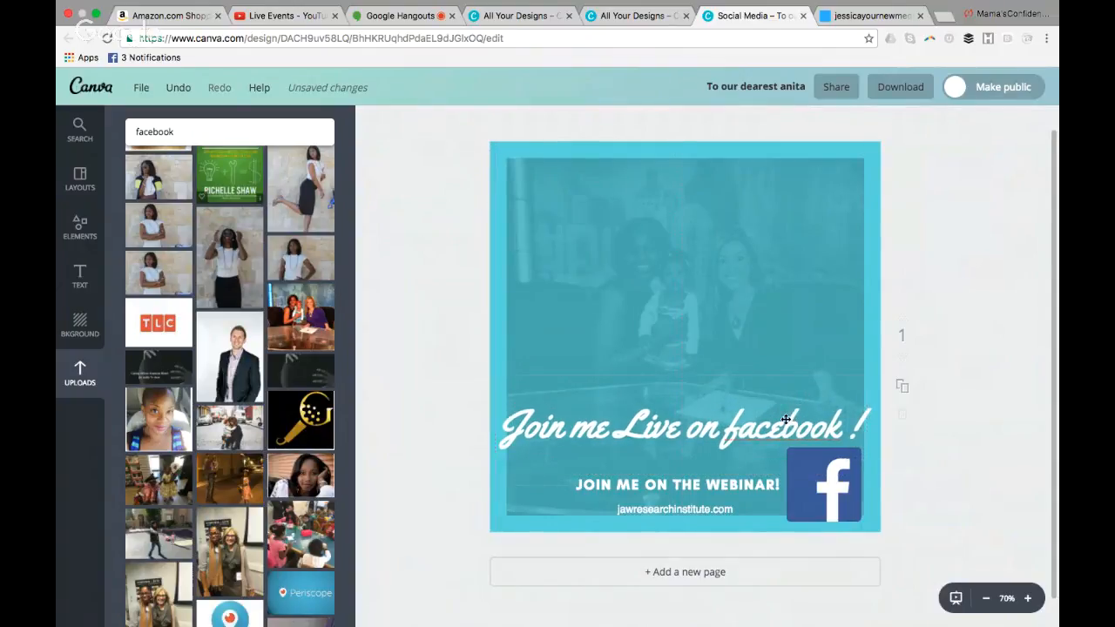
{"action": "left_click", "coordinate": [744, 428]}
{"action": "left_click", "coordinate": [748, 485]}
{"action": "left_click", "coordinate": [954, 483]}
{"action": "left_click_drag", "start_coordinate": [811, 431], "coordinate": [810, 423]}
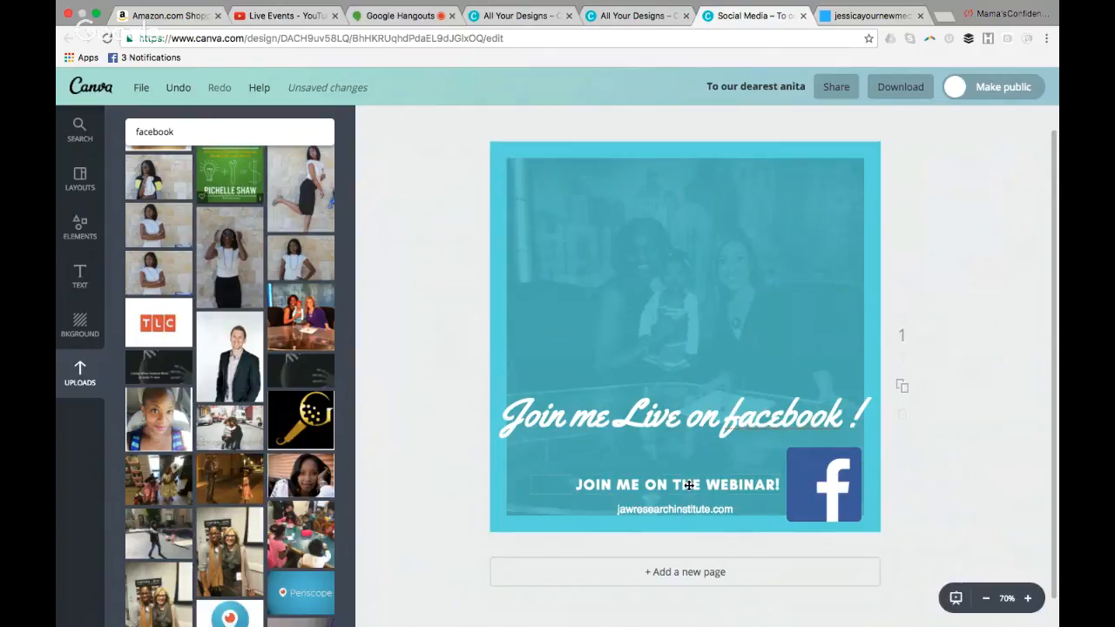
{"action": "left_click_drag", "start_coordinate": [688, 481], "coordinate": [682, 462]}
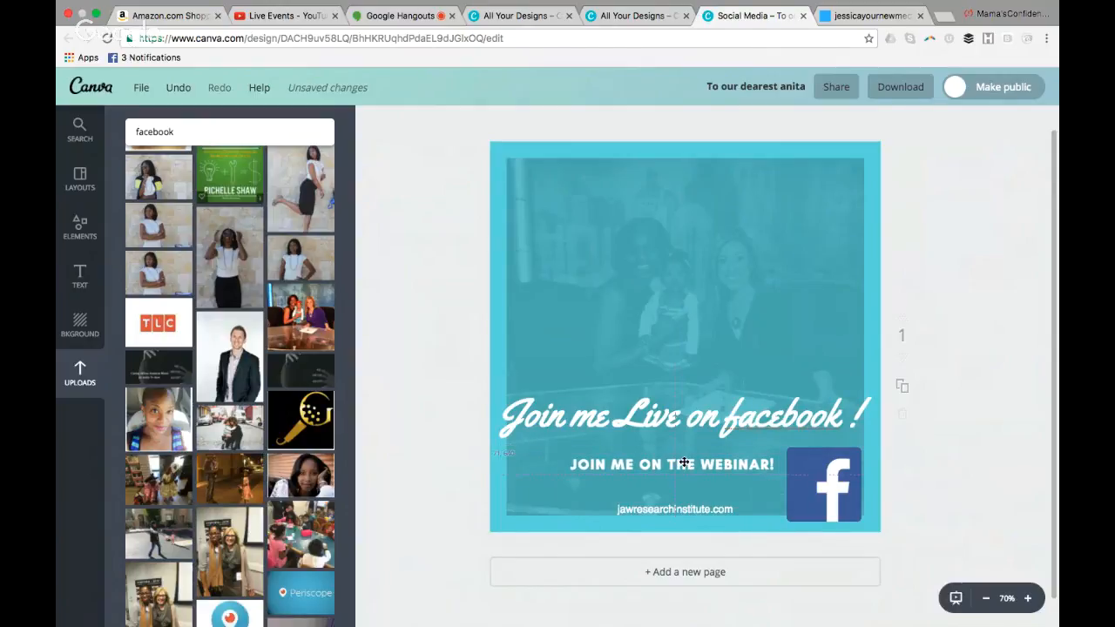
{"action": "left_click", "coordinate": [776, 467]}
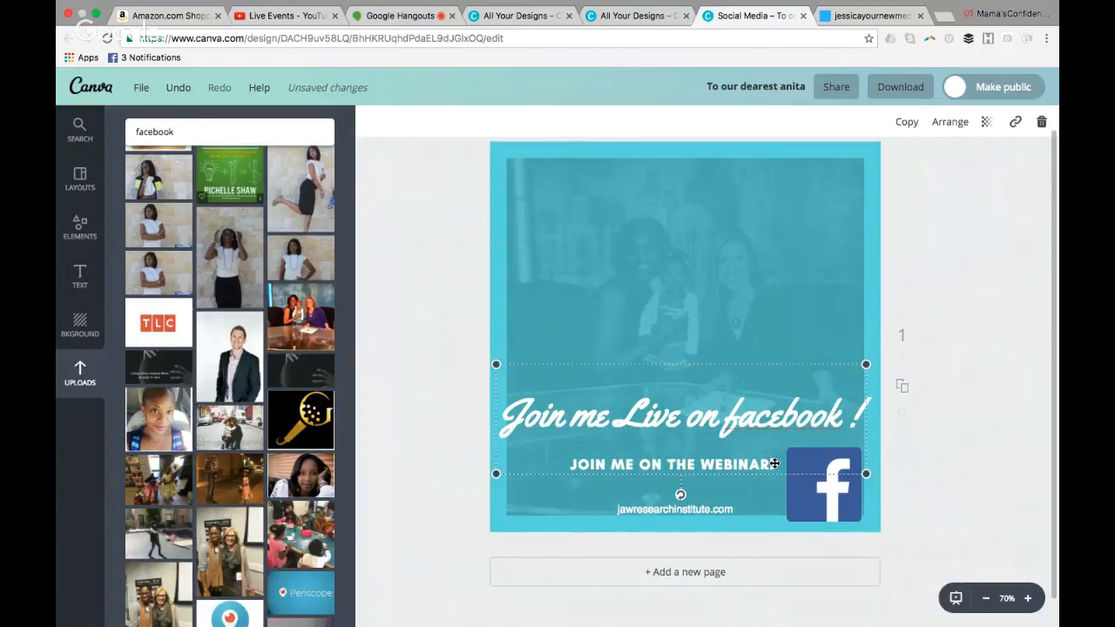
{"action": "left_click", "coordinate": [774, 464]}
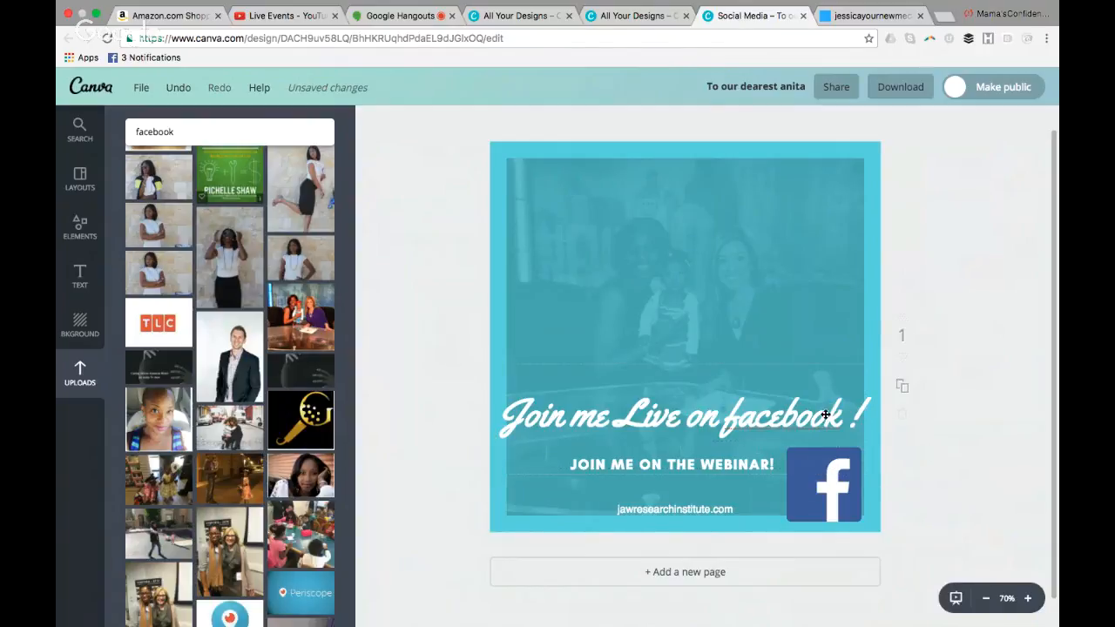
Capitalize "Facebook" in the script headline
{"action": "double_click", "coordinate": [772, 404]}
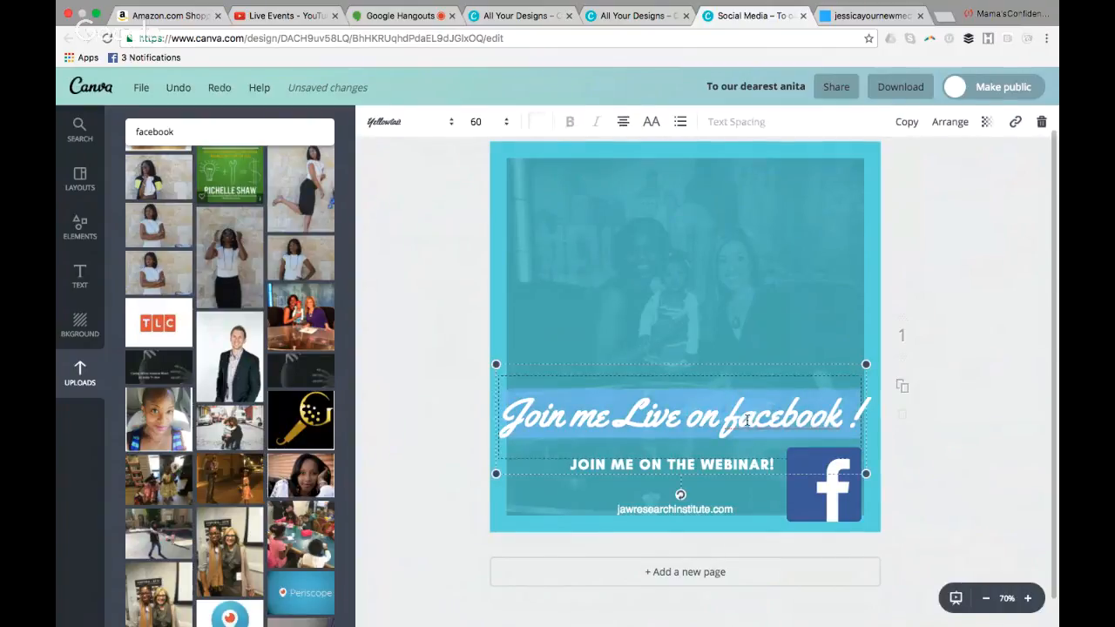
{"action": "left_click", "coordinate": [747, 420]}
{"action": "key", "text": "BackSpace"}
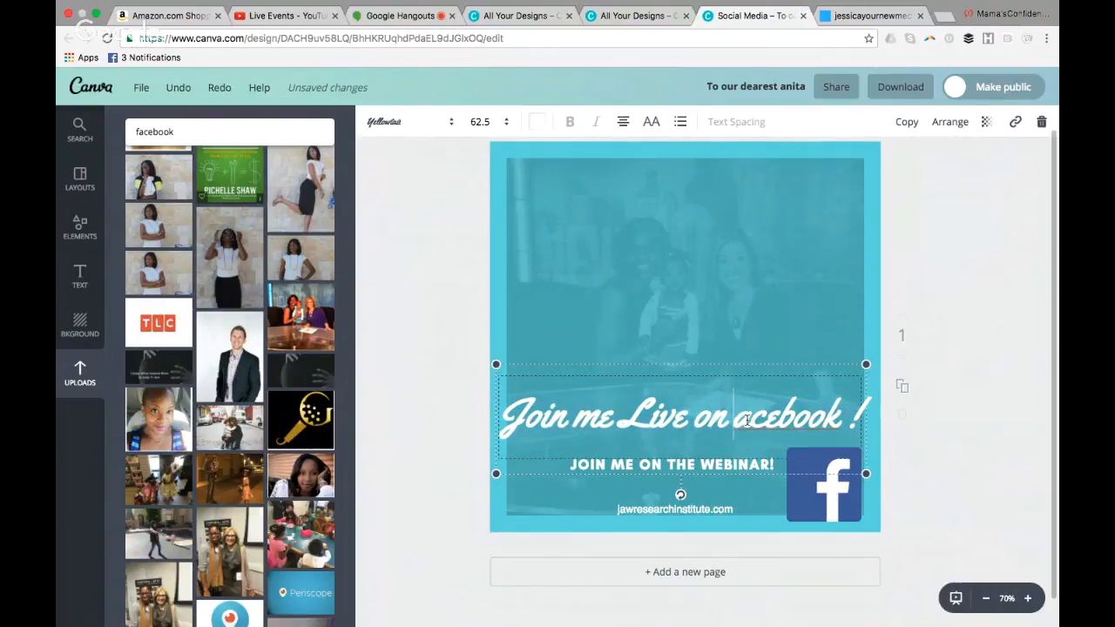
{"action": "type", "text": "F"}
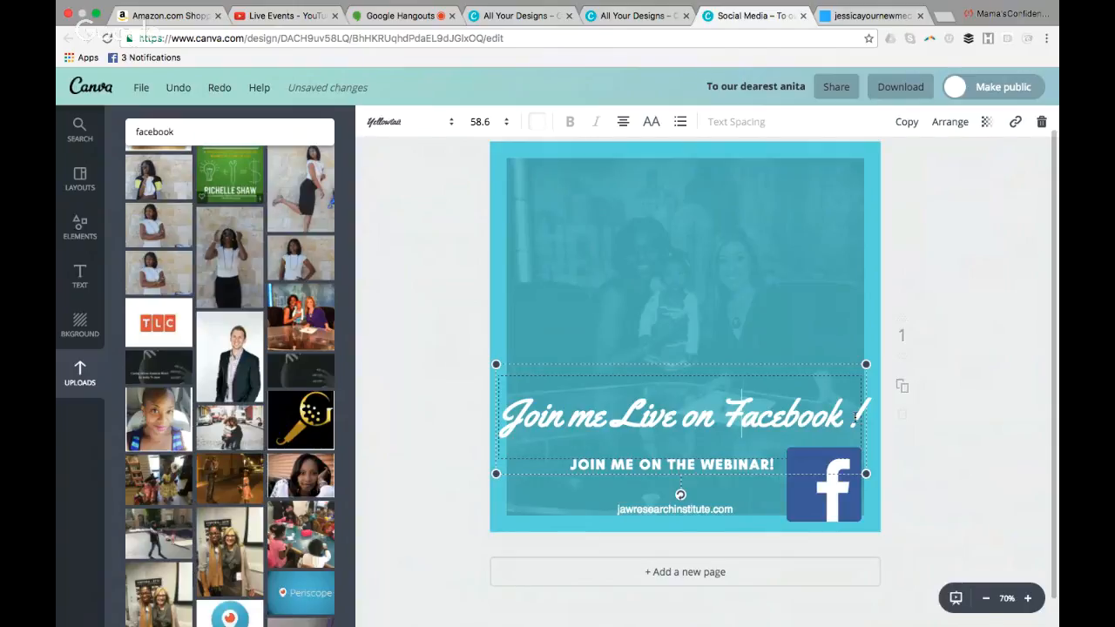
Add a second line reading "10pm" beneath the script headline's "Join me Live on Facebook !"
{"action": "key", "text": "Return"}
{"action": "type", "text": "!0"}
{"action": "key", "text": "BackSpace"}
{"action": "key", "text": "BackSpace"}
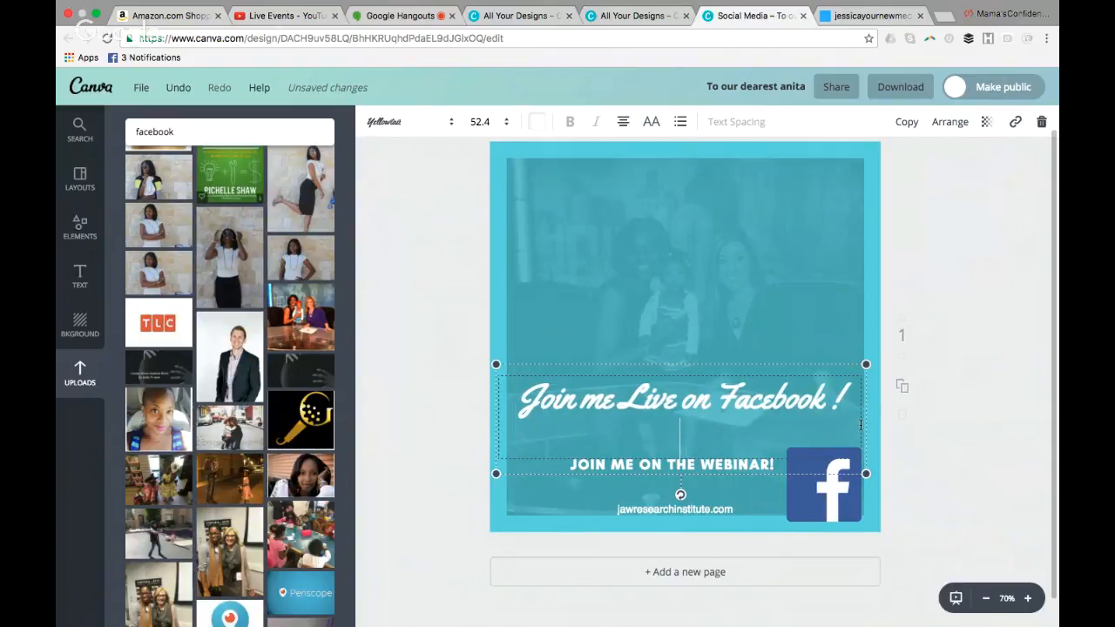
{"action": "type", "text": "10pm"}
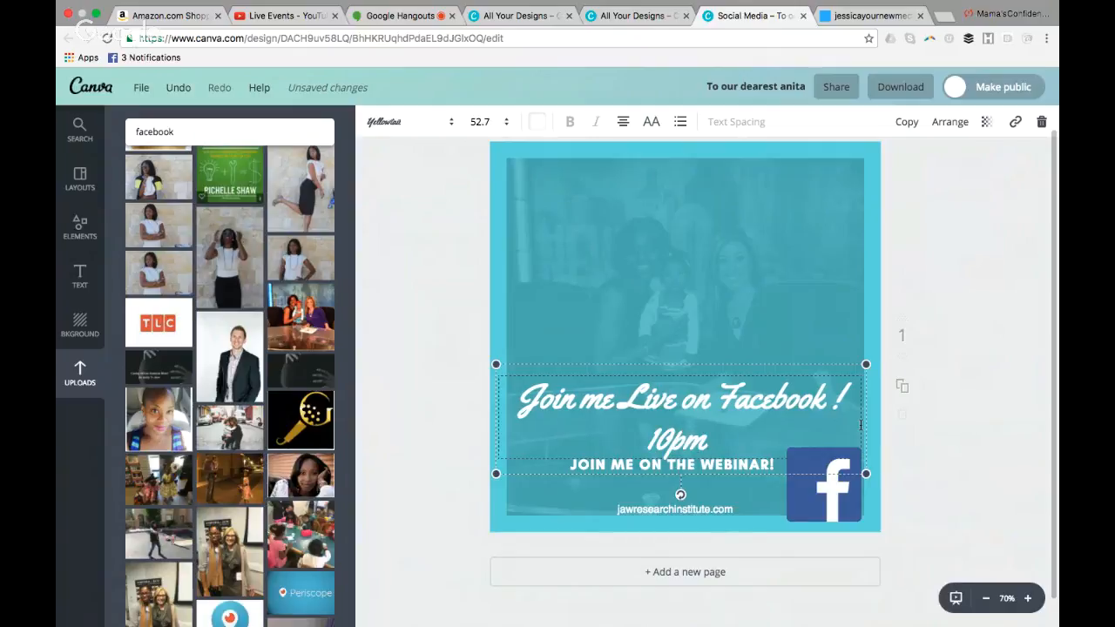
{"action": "type", "text": "!"}
Add an exclamation mark after "10pm" in the script headline's second line
{"action": "left_click", "coordinate": [471, 475]}
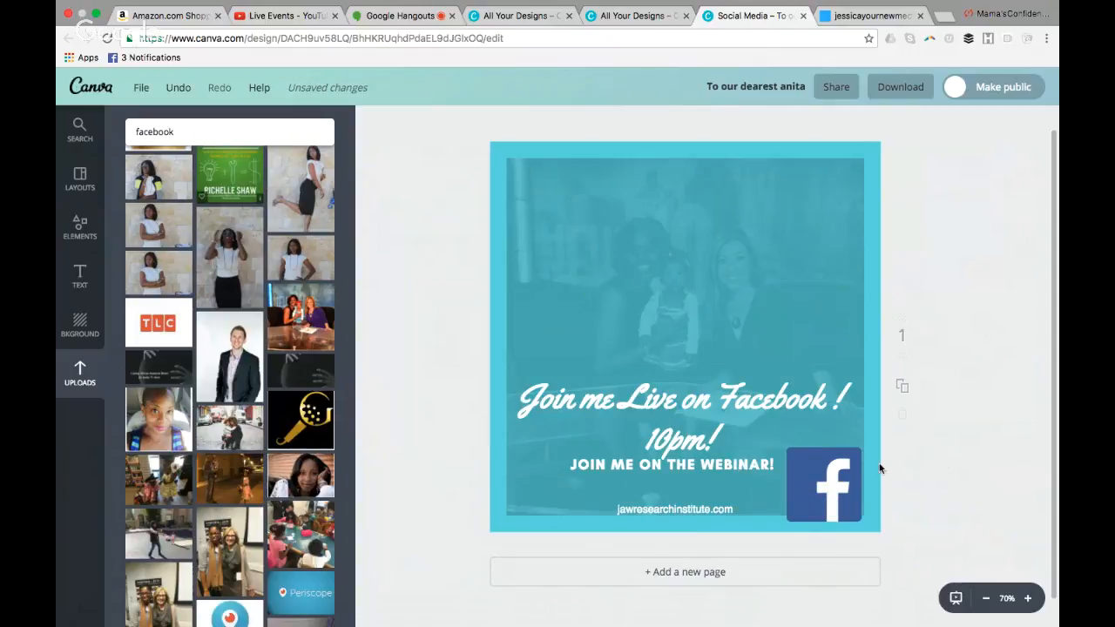
Search the image library for "periscope" and clear the search term
{"action": "left_click", "coordinate": [198, 129]}
{"action": "key", "text": "Return"}
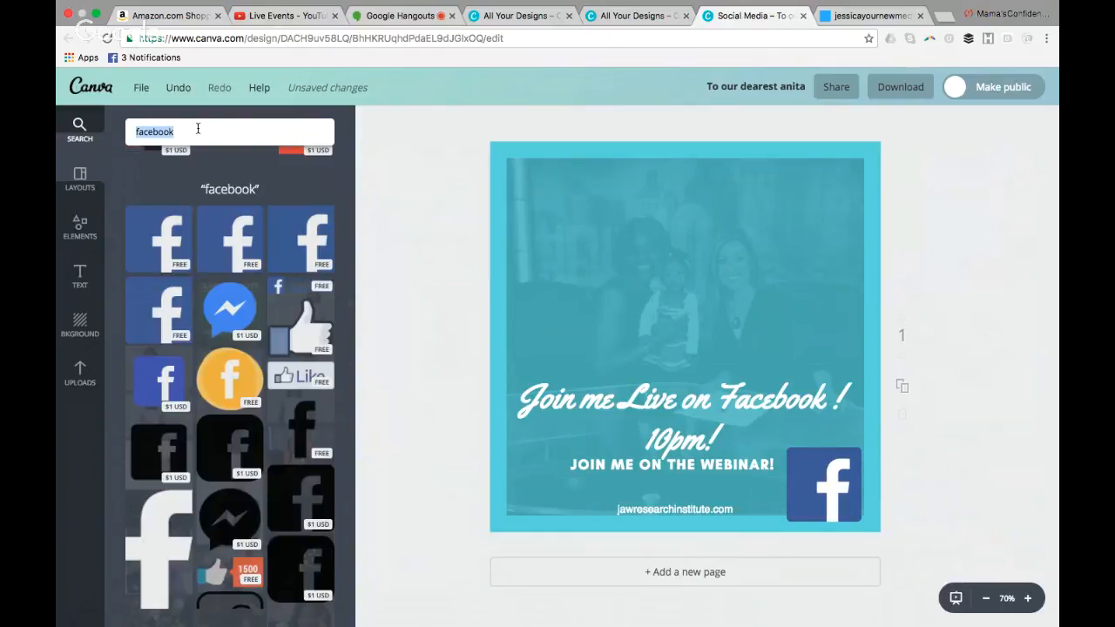
{"action": "type", "text": "periscop"}
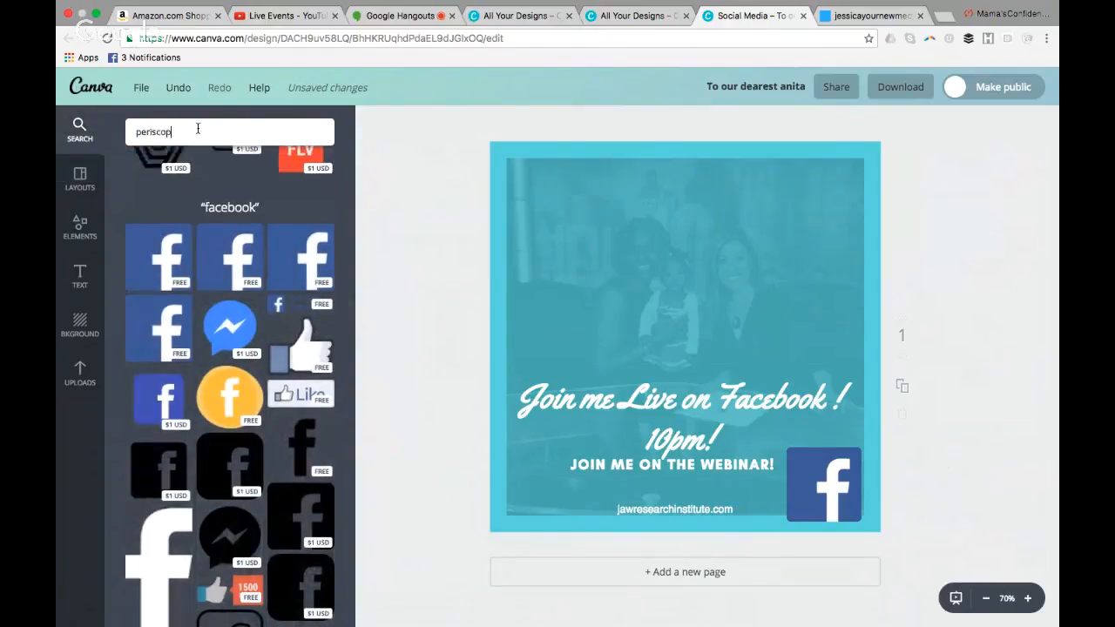
{"action": "type", "text": "e"}
{"action": "key", "text": "Return"}
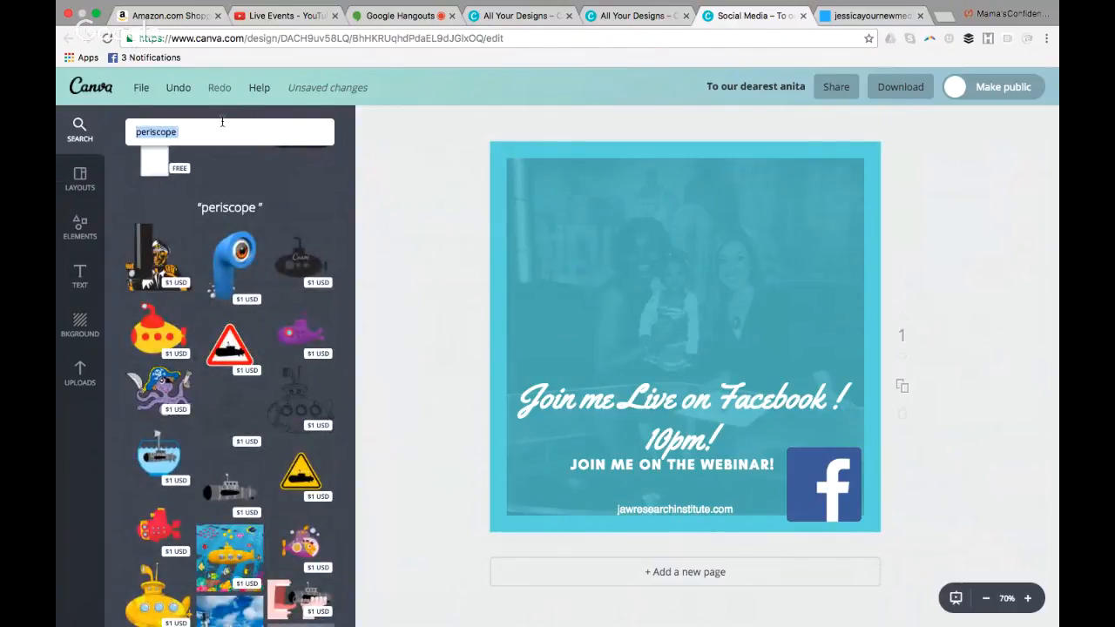
{"action": "key", "text": "BackSpace"}
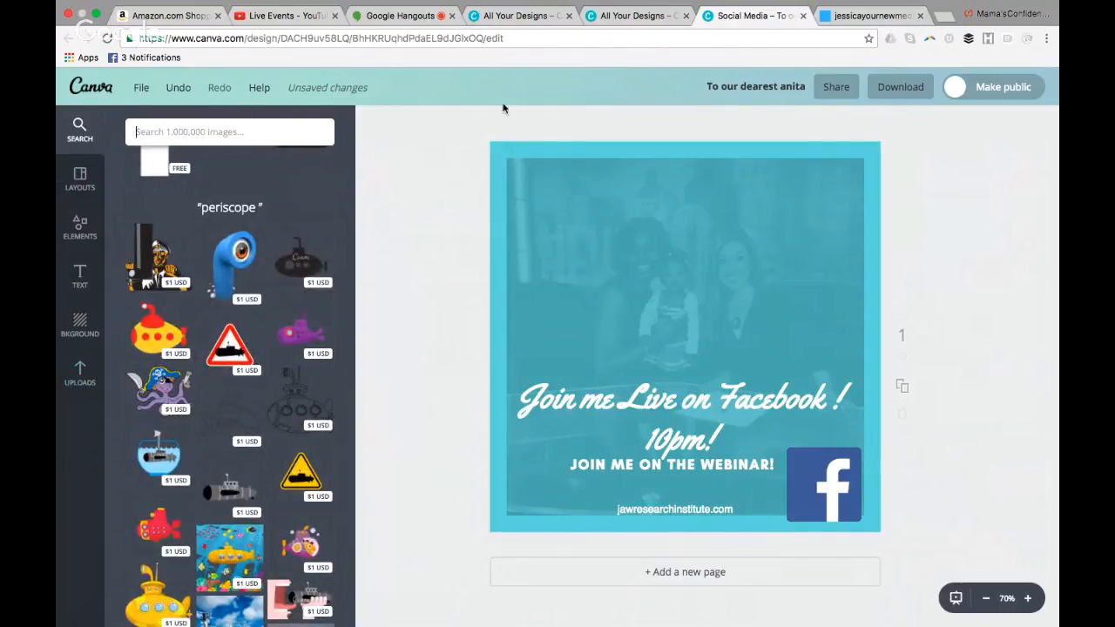
Search Google for "periscope icon" in a new browser tab
{"action": "left_click", "coordinate": [943, 33]}
{"action": "type", "text": "pero"}
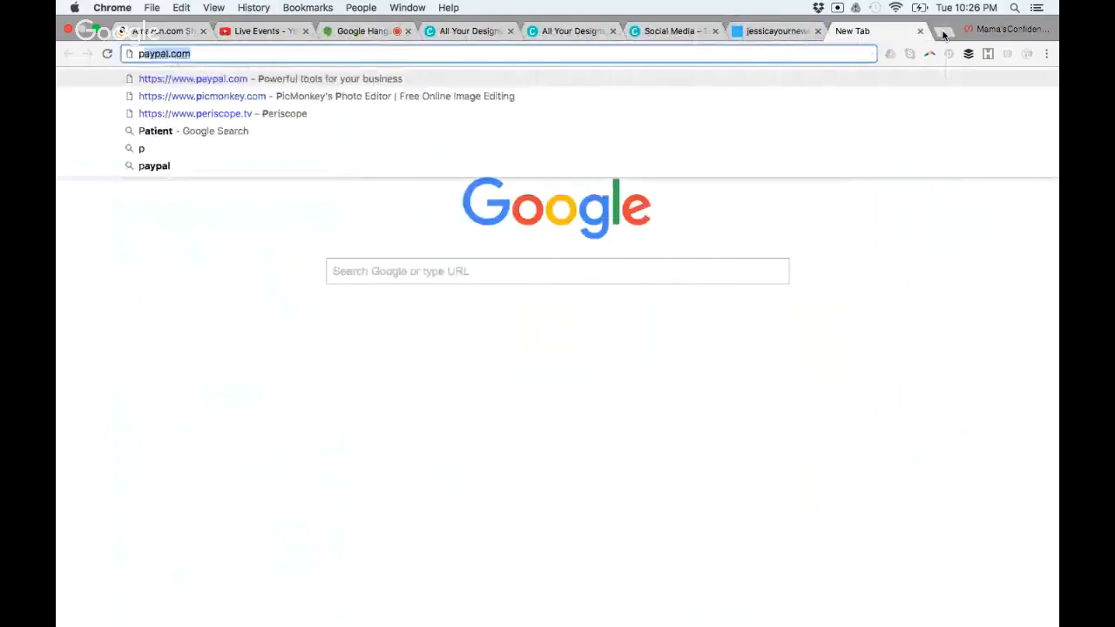
{"action": "type", "text": "i"}
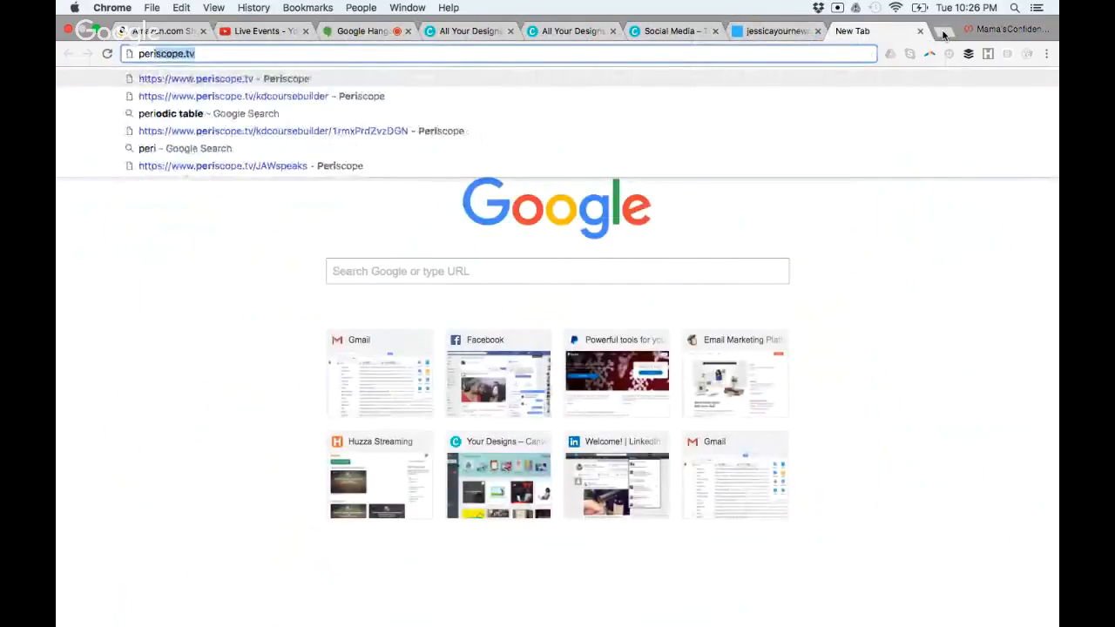
{"action": "type", "text": "scope icon"}
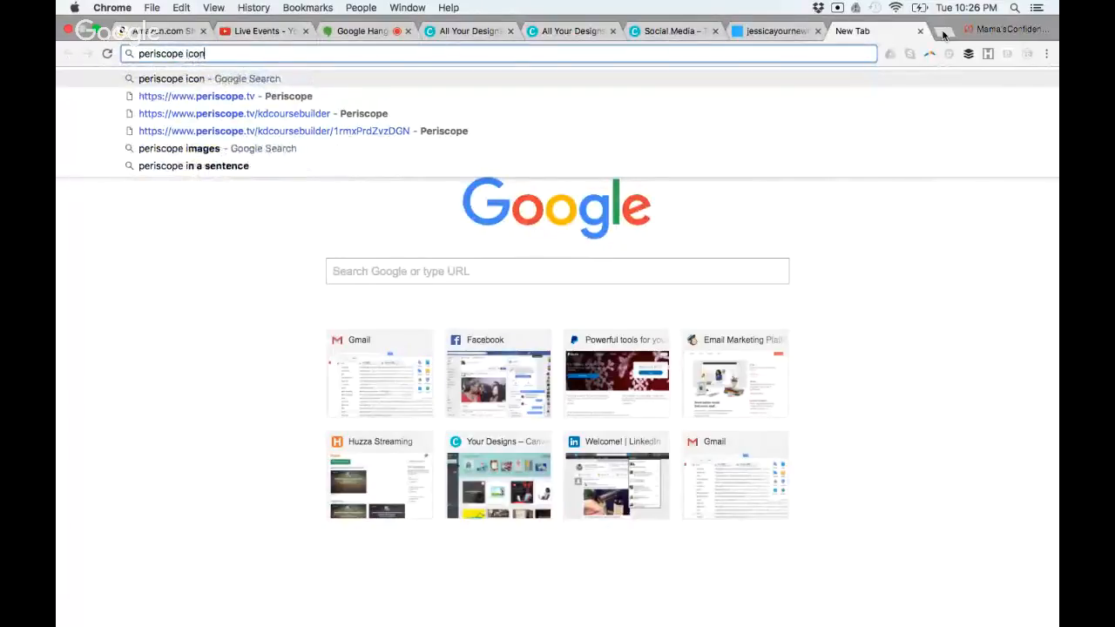
{"action": "key", "text": "Return"}
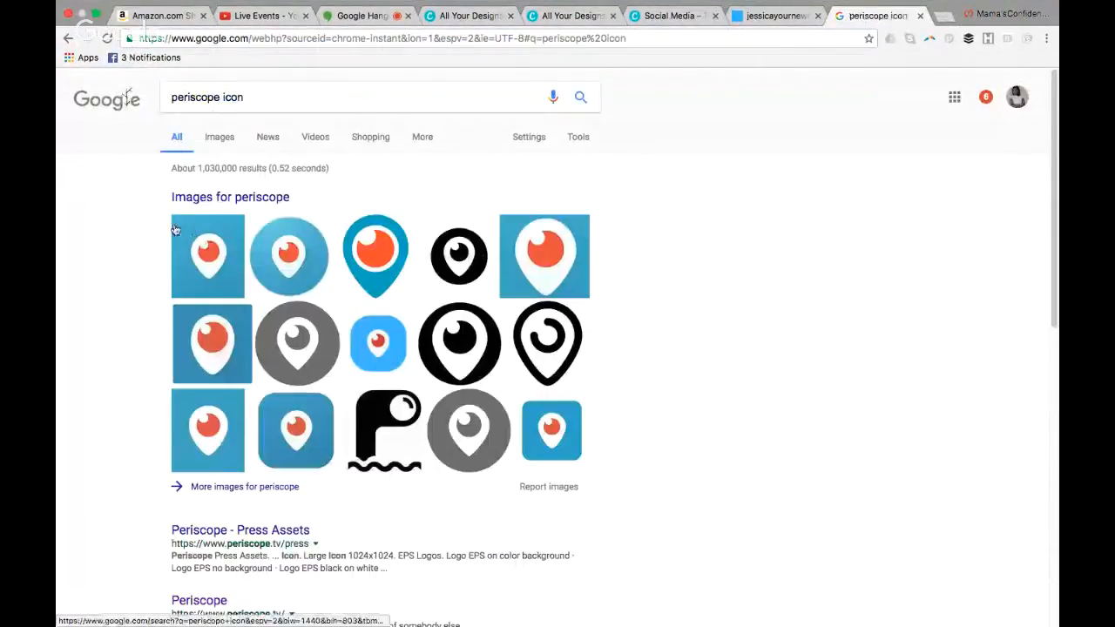
Capture a screenshot of the first blue Periscope icon in the results and return to the Canva design
{"action": "left_click_drag", "start_coordinate": [169, 213], "coordinate": [127, 223]}
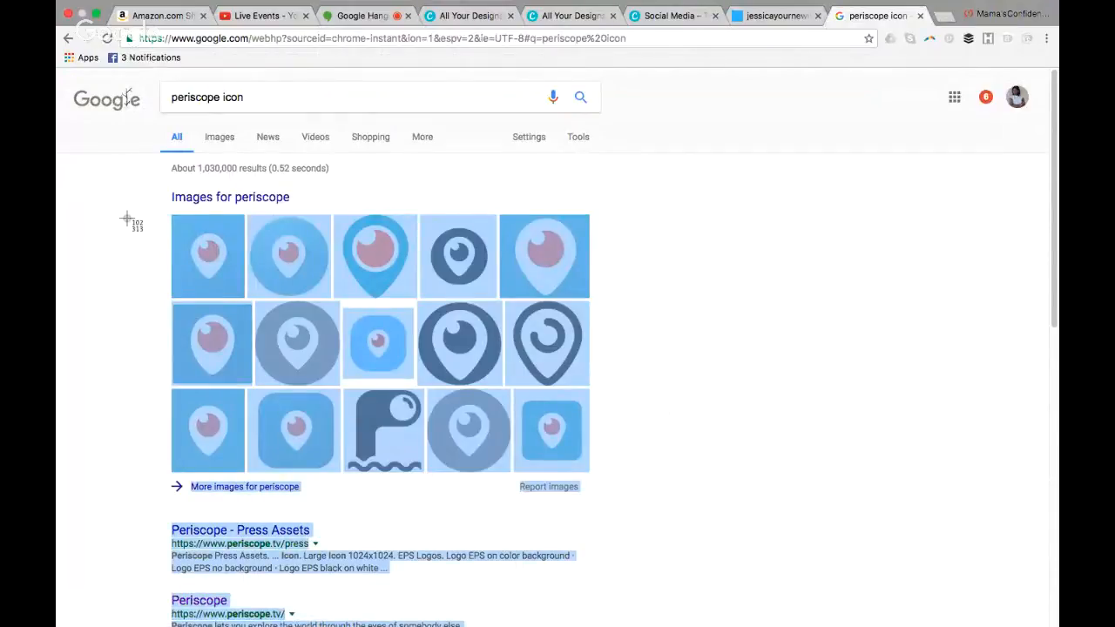
{"action": "left_click_drag", "start_coordinate": [154, 211], "coordinate": [247, 304]}
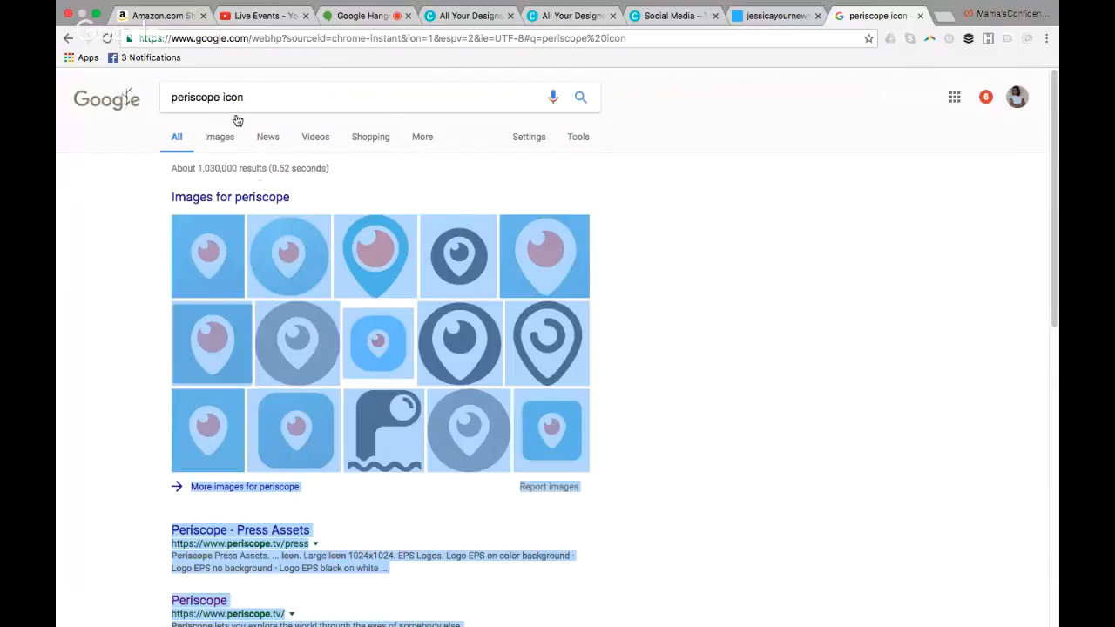
{"action": "left_click", "coordinate": [266, 16]}
{"action": "left_click", "coordinate": [783, 15]}
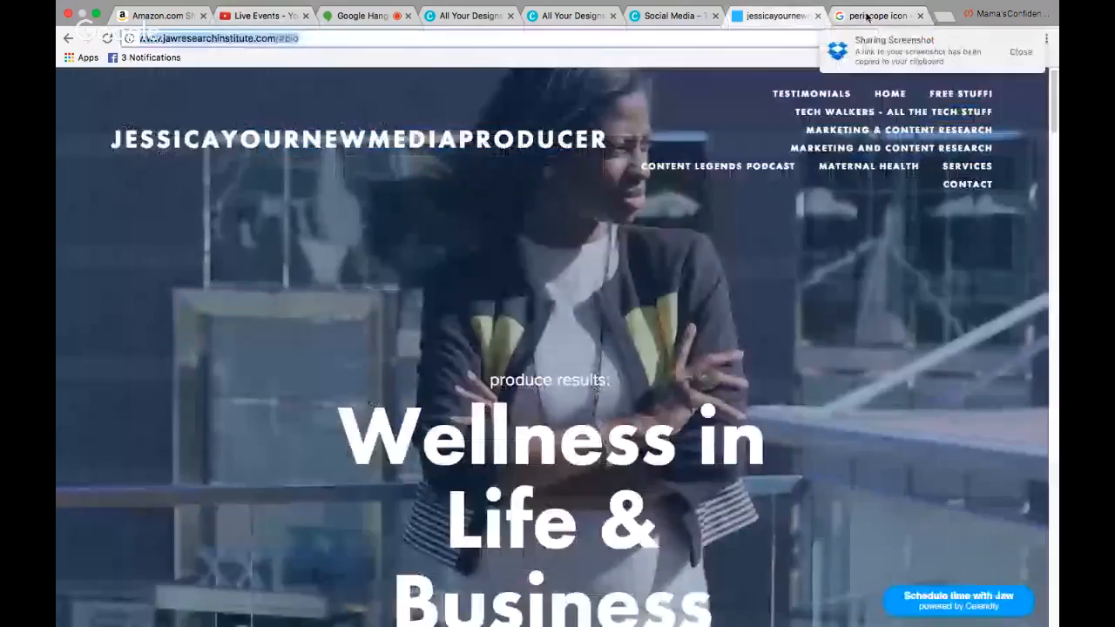
{"action": "left_click", "coordinate": [867, 16]}
{"action": "left_click", "coordinate": [667, 15]}
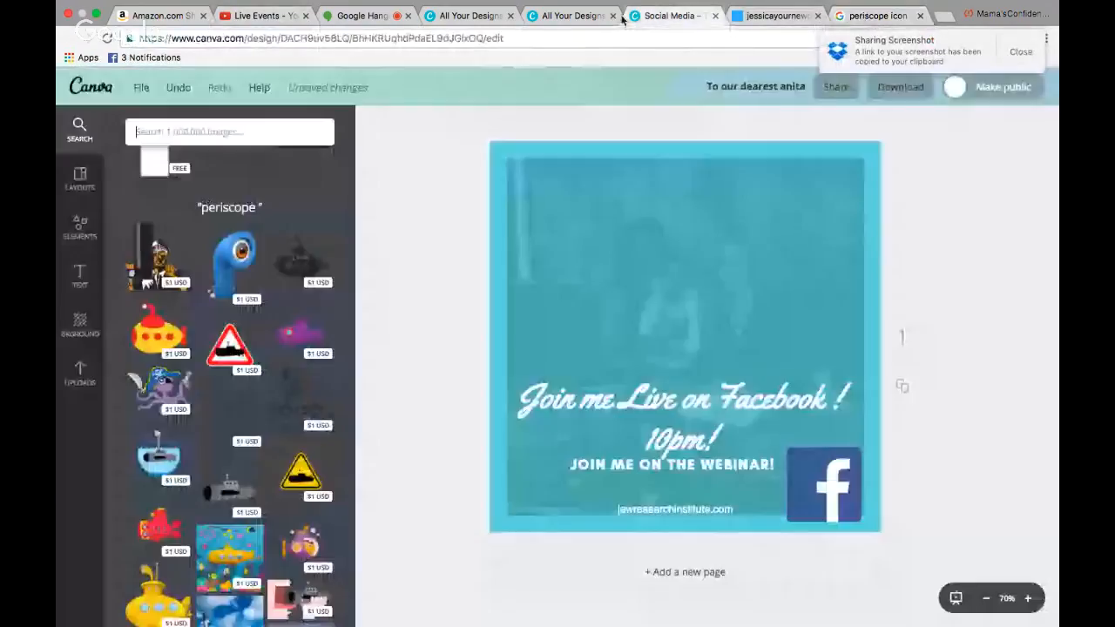
Replace the framed photo with the round Periscope icon from the uploads and delete the Facebook logo
{"action": "left_click", "coordinate": [80, 373]}
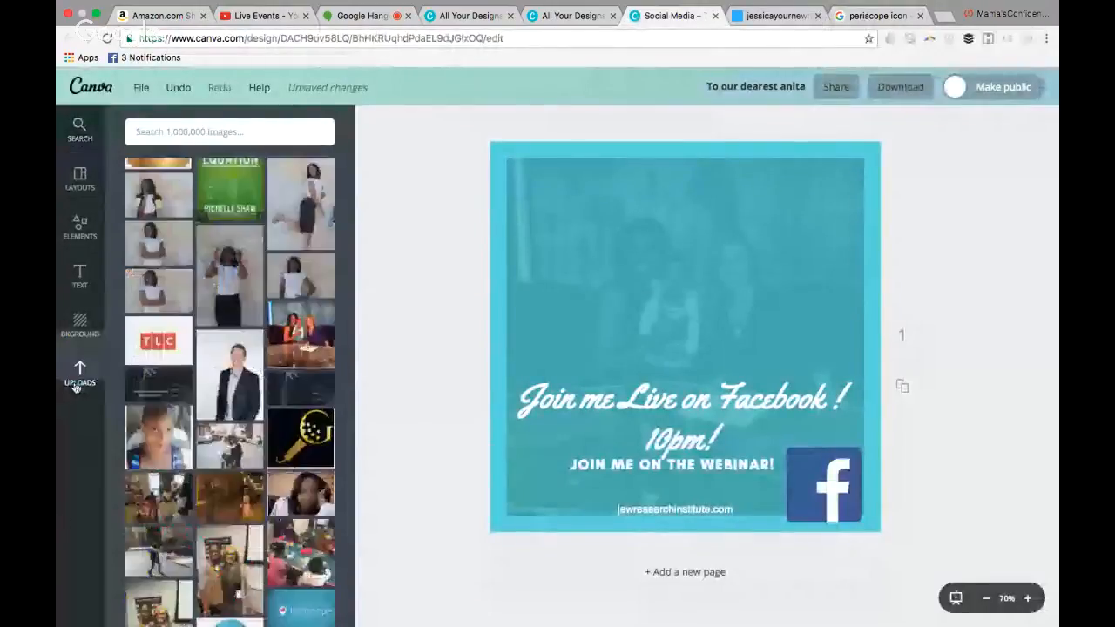
{"action": "scroll", "coordinate": [246, 322], "scroll_direction": "down", "scroll_amount": 5}
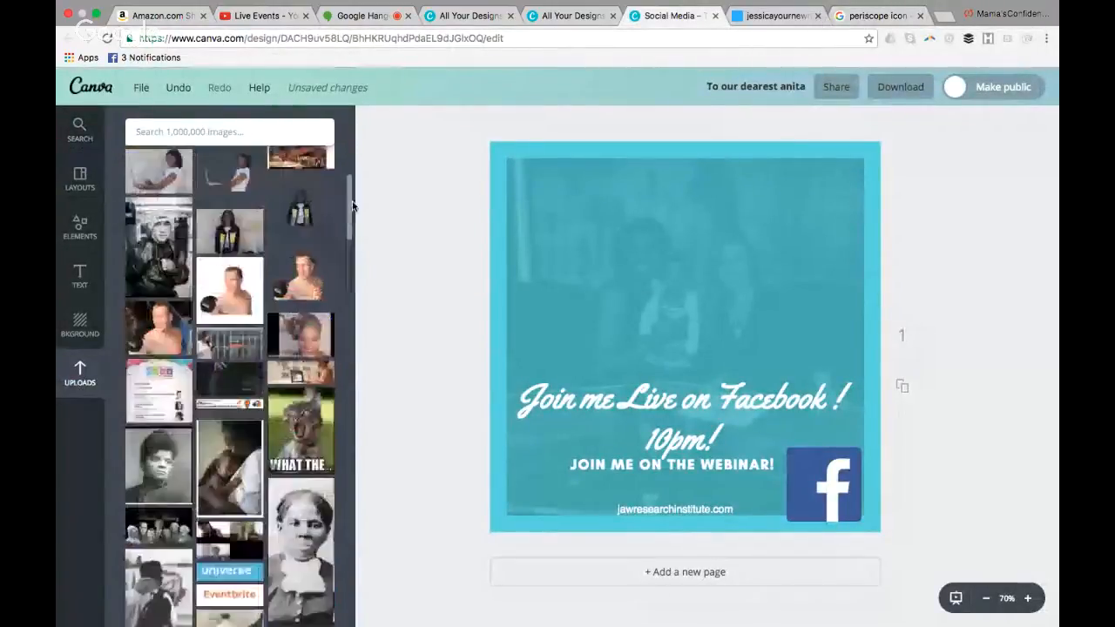
{"action": "left_click", "coordinate": [247, 322]}
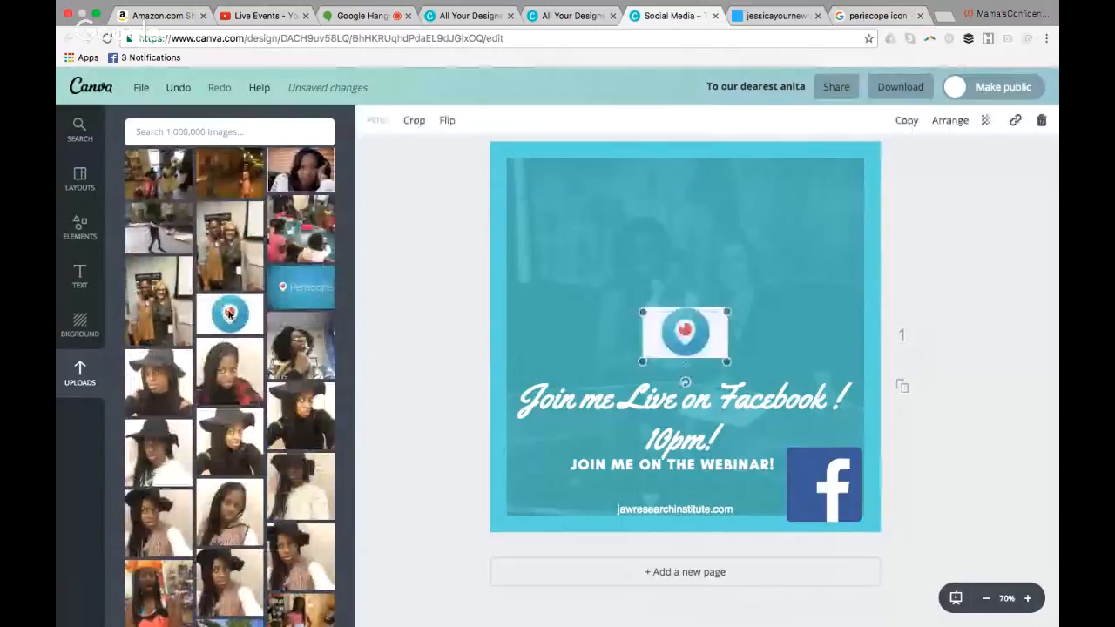
{"action": "left_click_drag", "start_coordinate": [692, 353], "coordinate": [844, 499]}
{"action": "left_click", "coordinate": [829, 490]}
{"action": "key", "text": "Delete"}
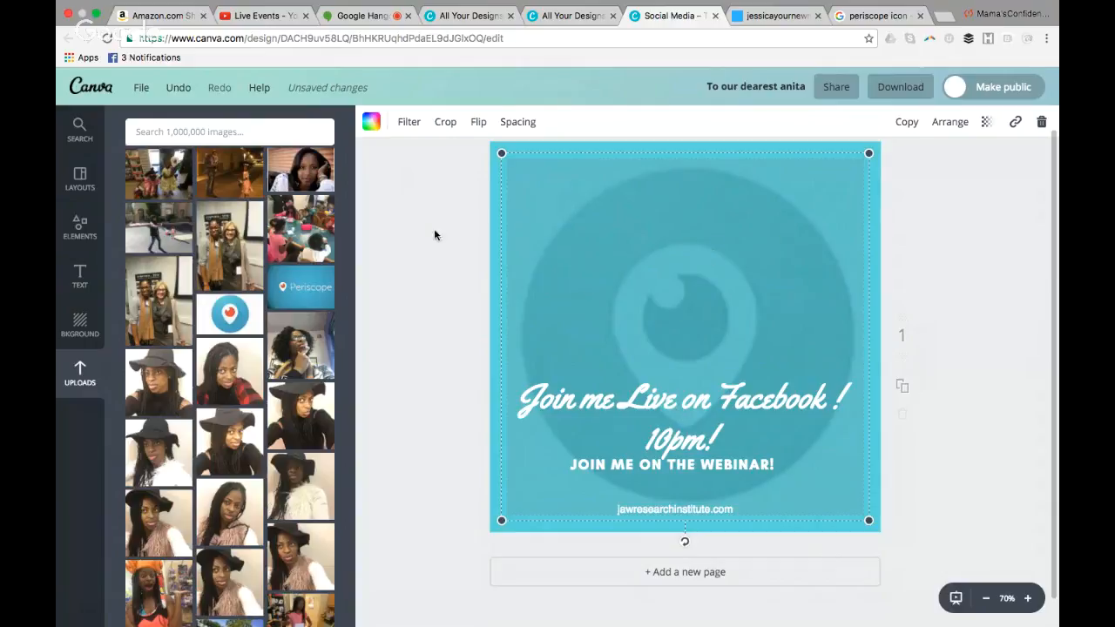
Accept the Periscope icon's crop and set the turquoise background's transparency to 74
{"action": "double_click", "coordinate": [543, 195]}
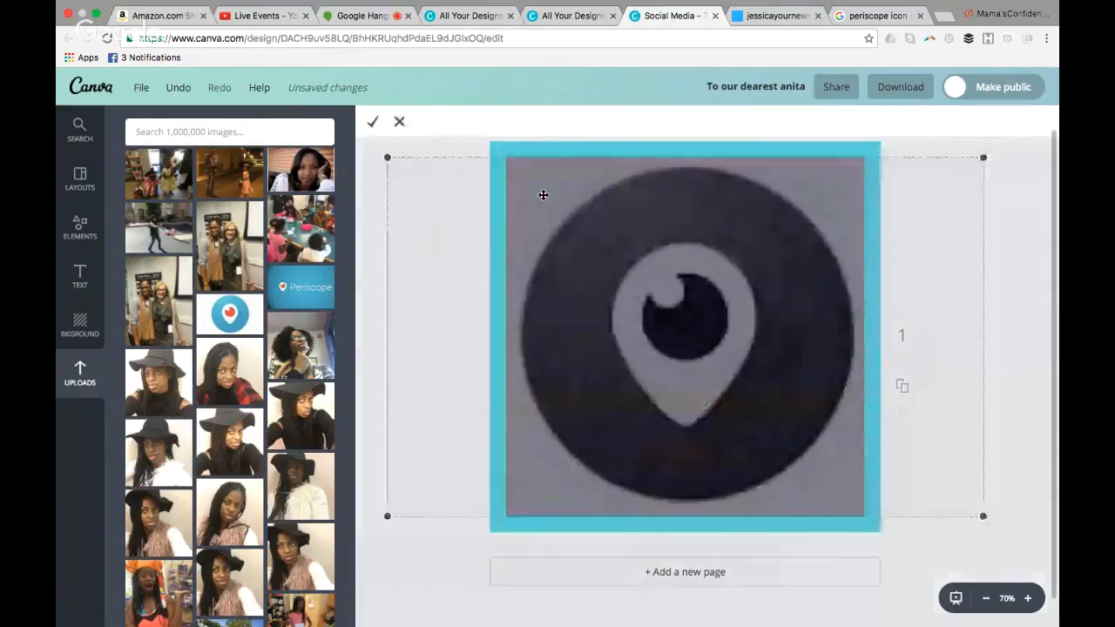
{"action": "left_click", "coordinate": [373, 122]}
{"action": "left_click", "coordinate": [531, 148]}
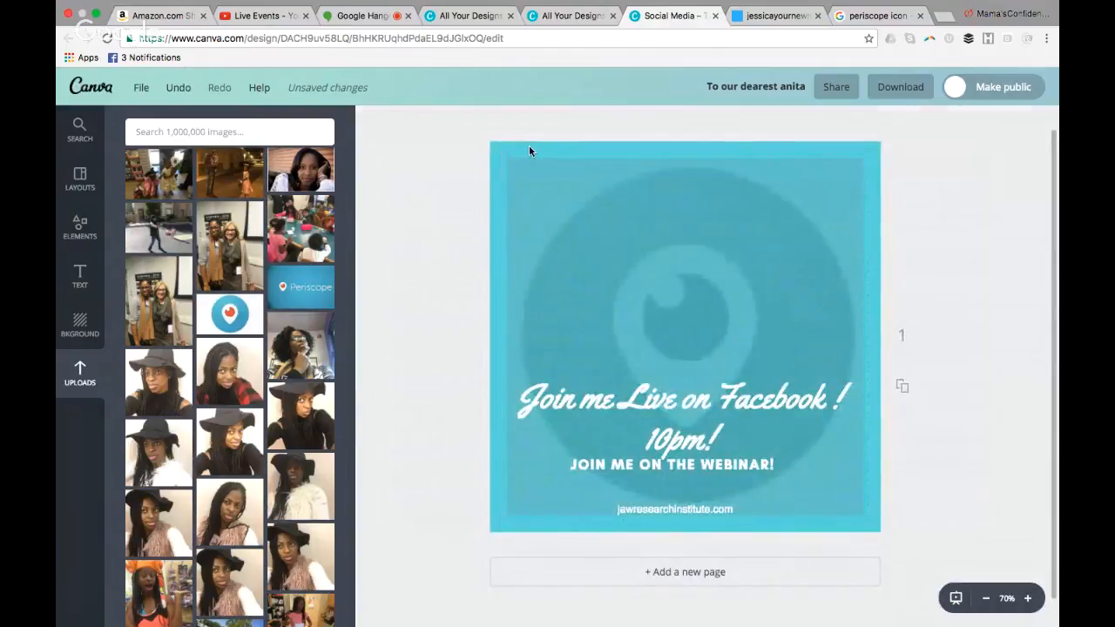
{"action": "left_click", "coordinate": [526, 151]}
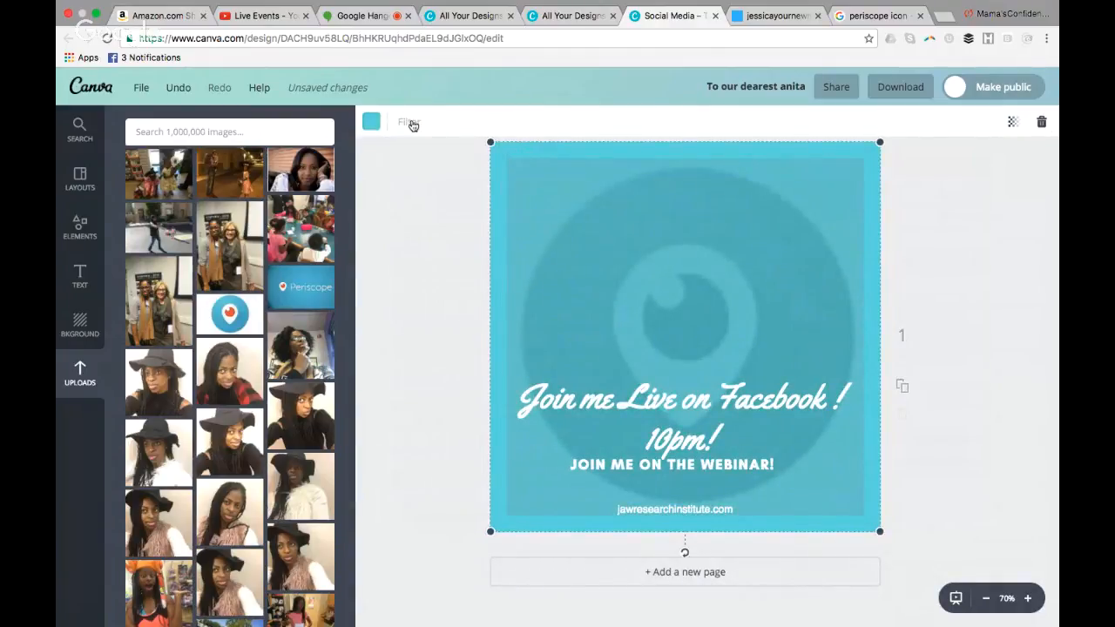
{"action": "left_click", "coordinate": [1014, 123]}
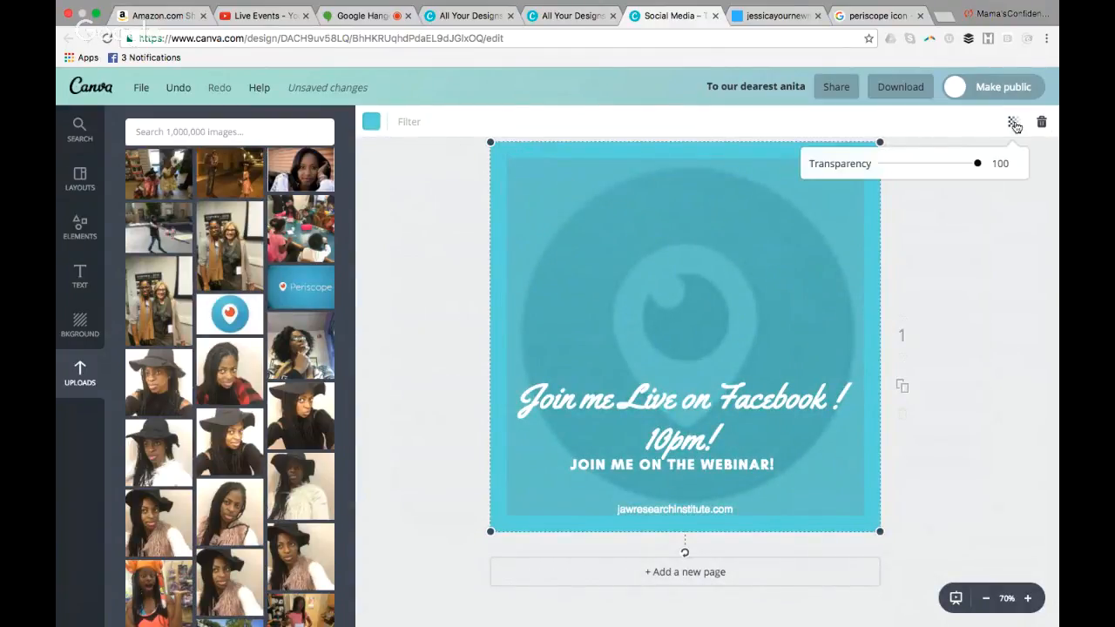
{"action": "mouse_move", "coordinate": [974, 166]}
{"action": "left_mouse_down"}
{"action": "mouse_move", "coordinate": [929, 164]}
{"action": "mouse_move", "coordinate": [955, 168]}
{"action": "left_mouse_up"}
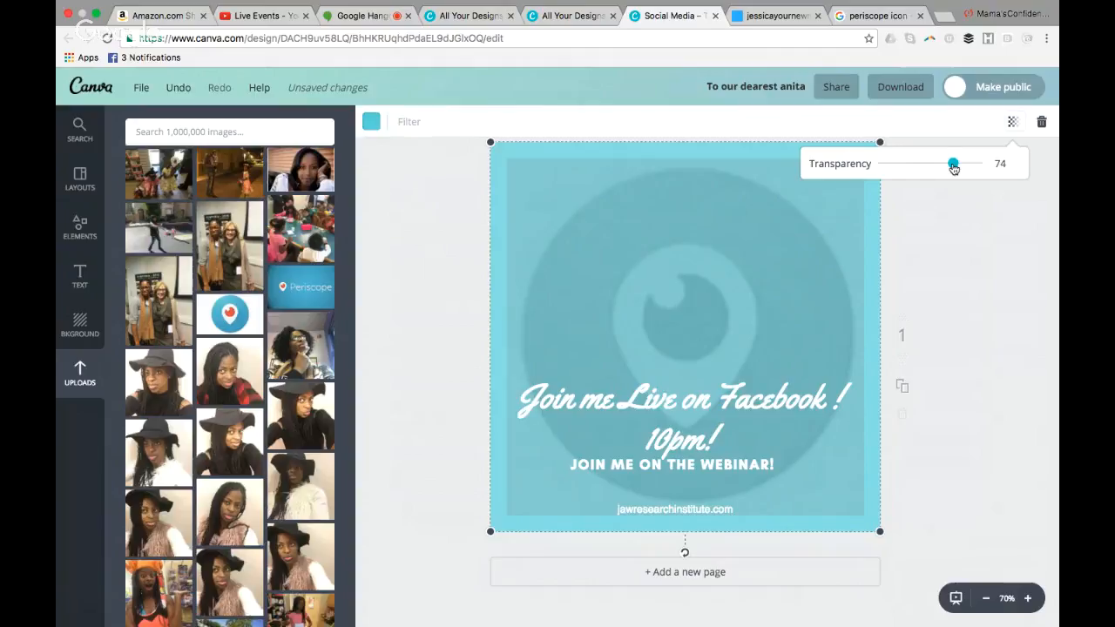
{"action": "left_click", "coordinate": [952, 231]}
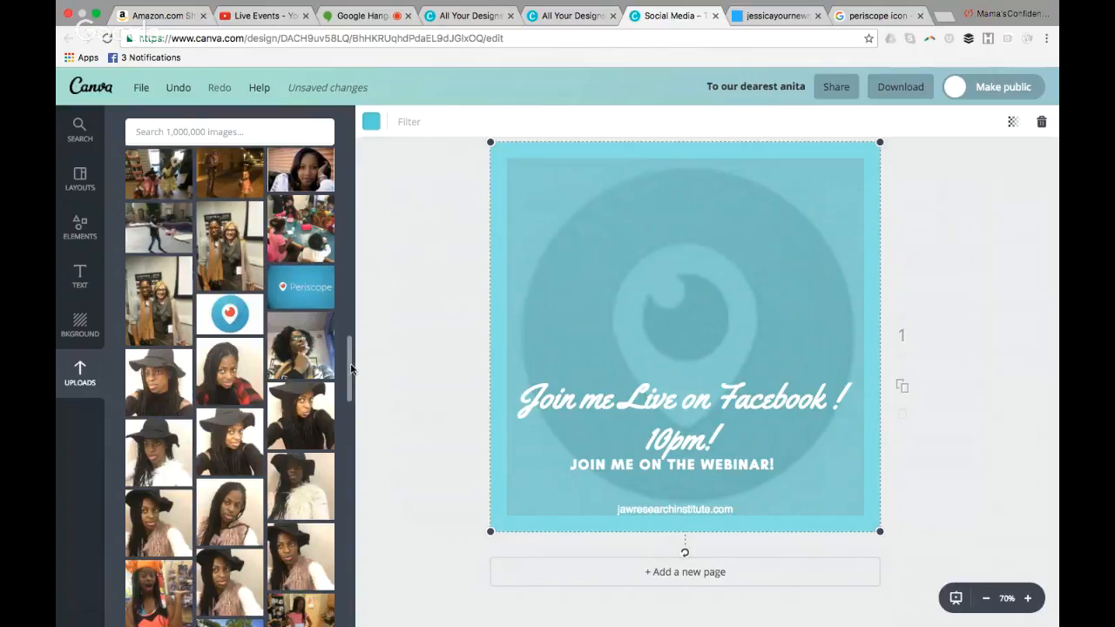
Add the uploaded cutout photo of the woman with a laptop, enlarged, at the design's lower right
{"action": "left_click_drag", "start_coordinate": [351, 371], "coordinate": [351, 351]}
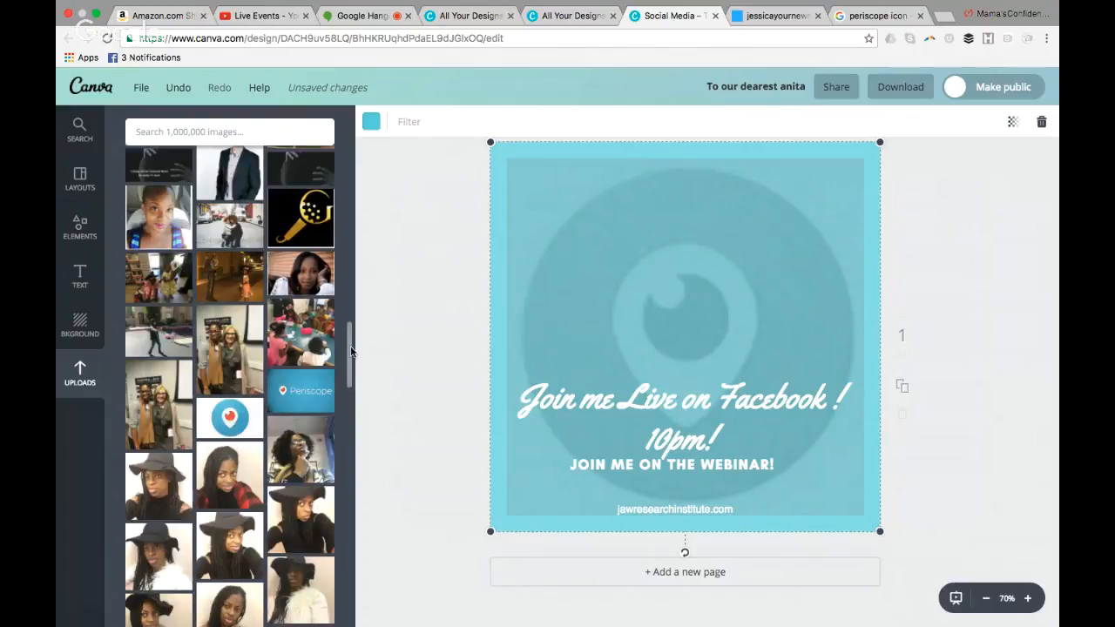
{"action": "scroll", "coordinate": [351, 351], "scroll_direction": "up", "scroll_amount": 15}
{"action": "left_click_drag", "start_coordinate": [225, 551], "coordinate": [818, 431]}
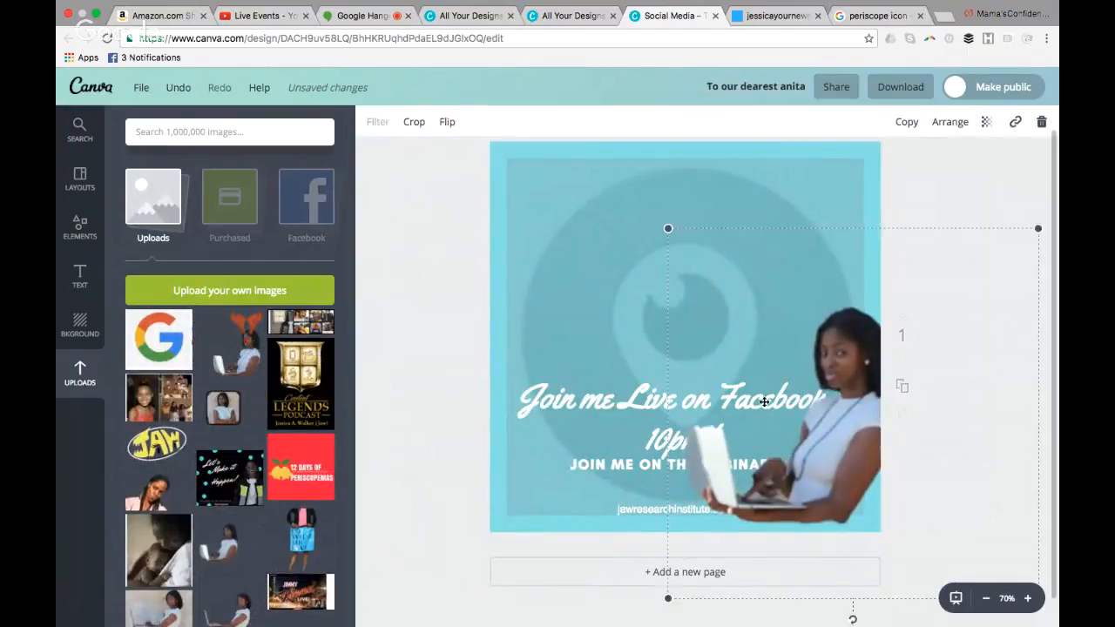
{"action": "left_click_drag", "start_coordinate": [682, 241], "coordinate": [449, 123]}
{"action": "left_click_drag", "start_coordinate": [771, 349], "coordinate": [820, 465]}
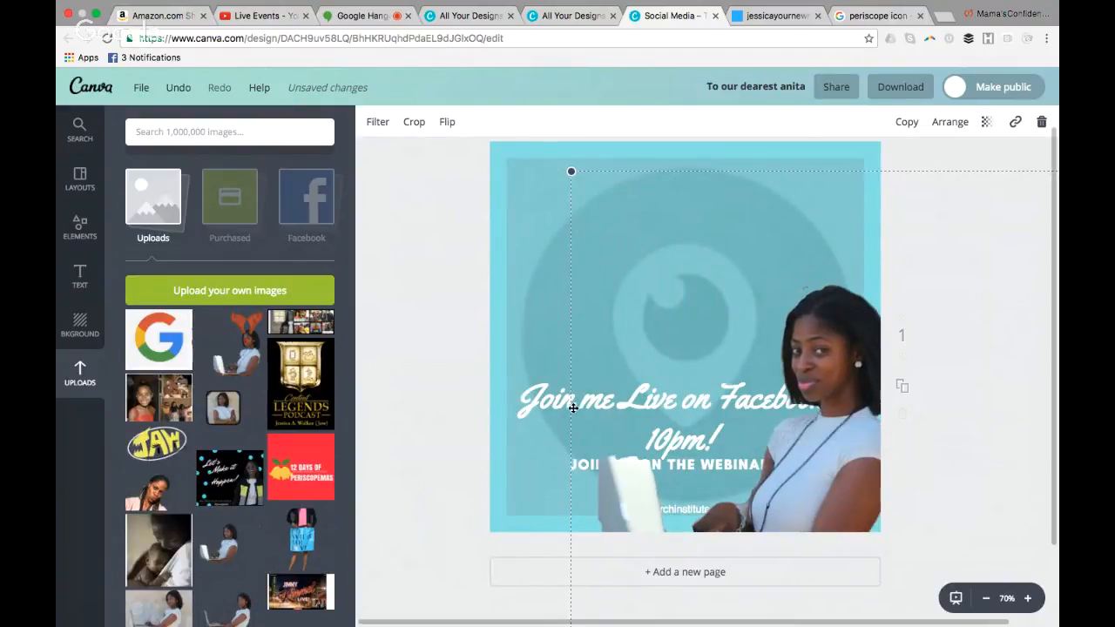
Shift the cutout photo farther toward the design's right edge and move the script headline to the design's top
{"action": "left_click", "coordinate": [555, 381]}
{"action": "left_click_drag", "start_coordinate": [573, 362], "coordinate": [666, 353]}
{"action": "left_click_drag", "start_coordinate": [631, 394], "coordinate": [637, 173]}
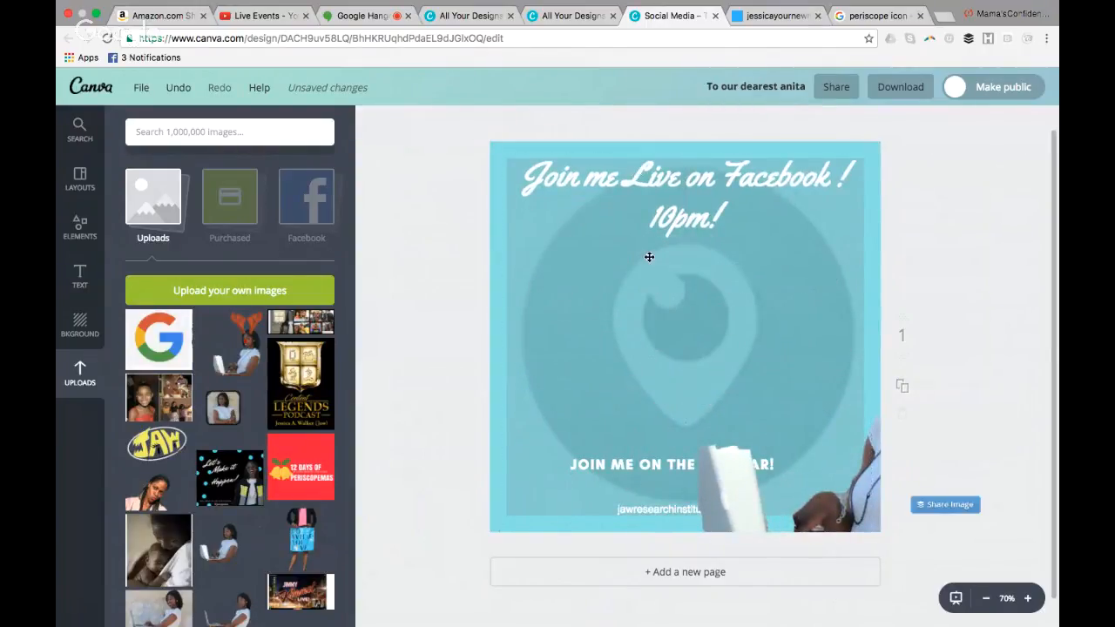
Crop the cutout photo so the laptop screen at its left side is removed
{"action": "left_click", "coordinate": [794, 181]}
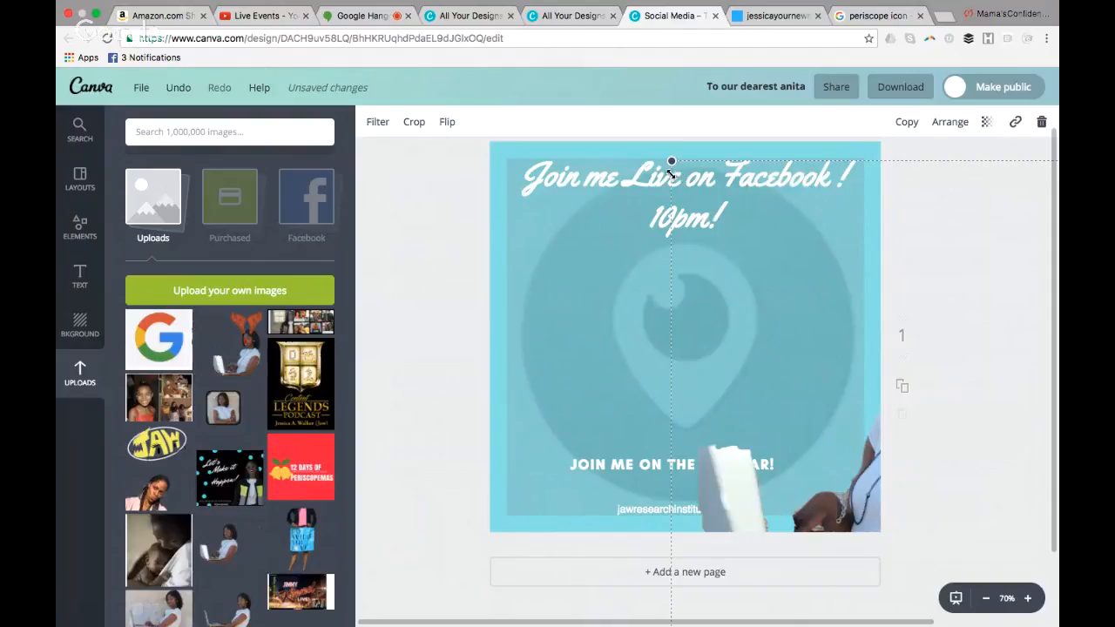
{"action": "double_click", "coordinate": [671, 174]}
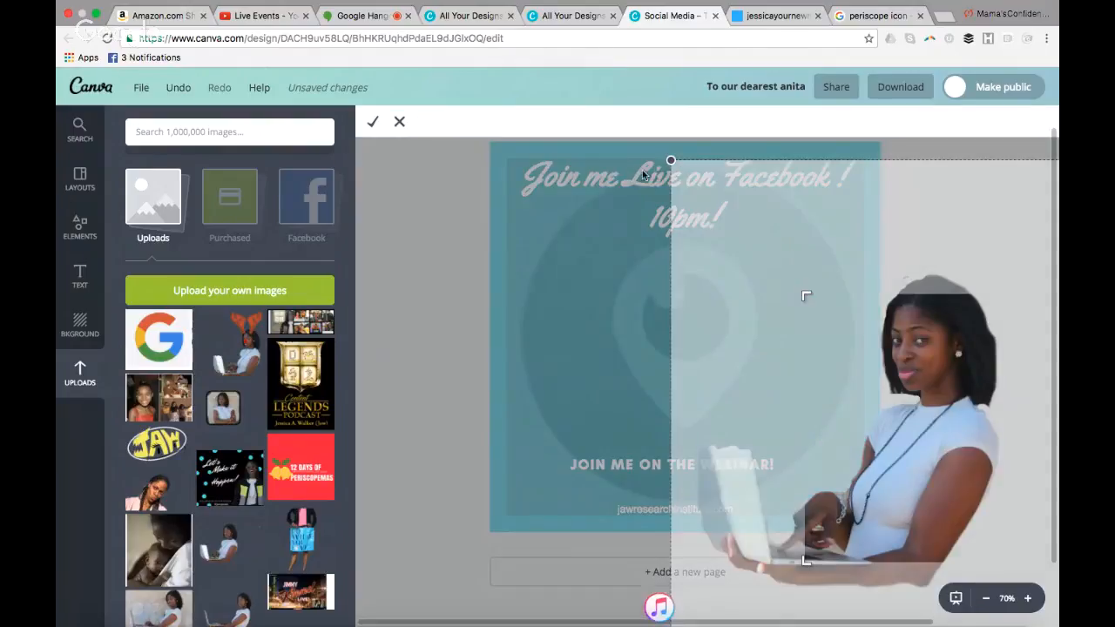
{"action": "left_click", "coordinate": [369, 124]}
Change the script headline's first line to "Join me Live on Periscope!"
{"action": "left_click", "coordinate": [766, 185]}
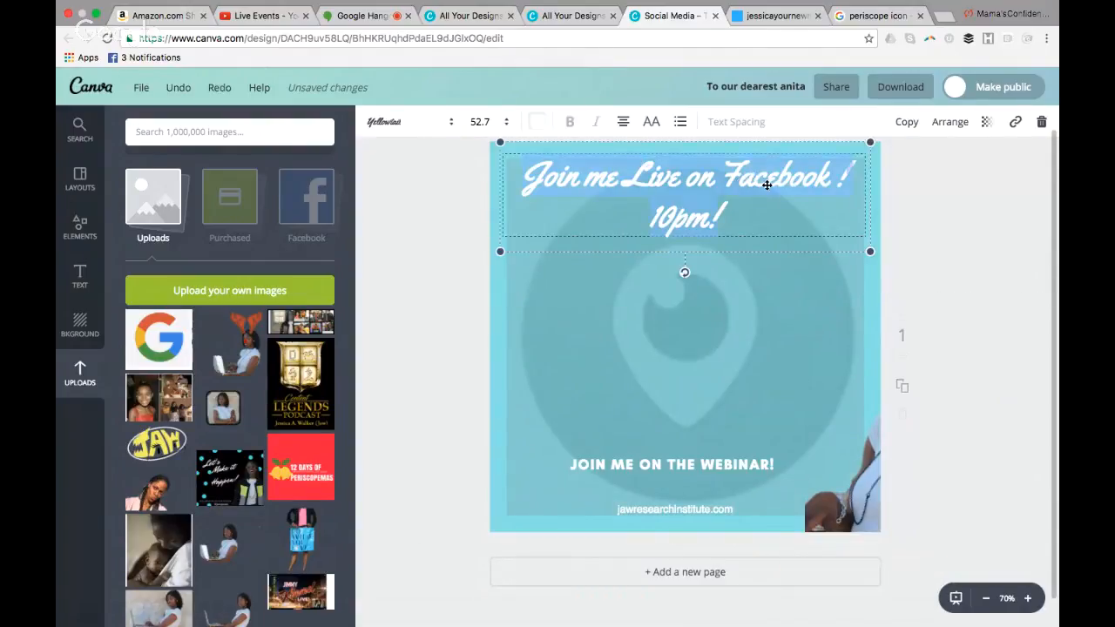
{"action": "left_click", "coordinate": [844, 178]}
{"action": "key", "text": "BackSpace"}
{"action": "key", "text": "BackSpace"}
{"action": "key", "text": "BackSpace"}
{"action": "key", "text": "BackSpace"}
{"action": "key", "text": "BackSpace"}
{"action": "key", "text": "BackSpace"}
{"action": "key", "text": "BackSpace"}
{"action": "key", "text": "BackSpace"}
{"action": "key", "text": "BackSpace"}
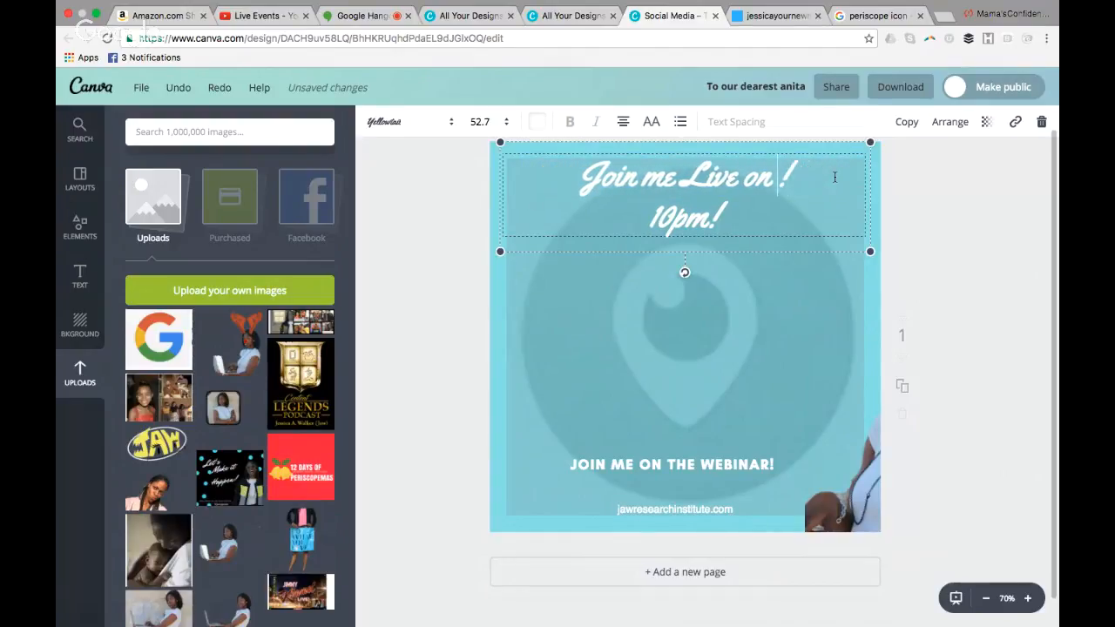
{"action": "type", "text": "Periscope"}
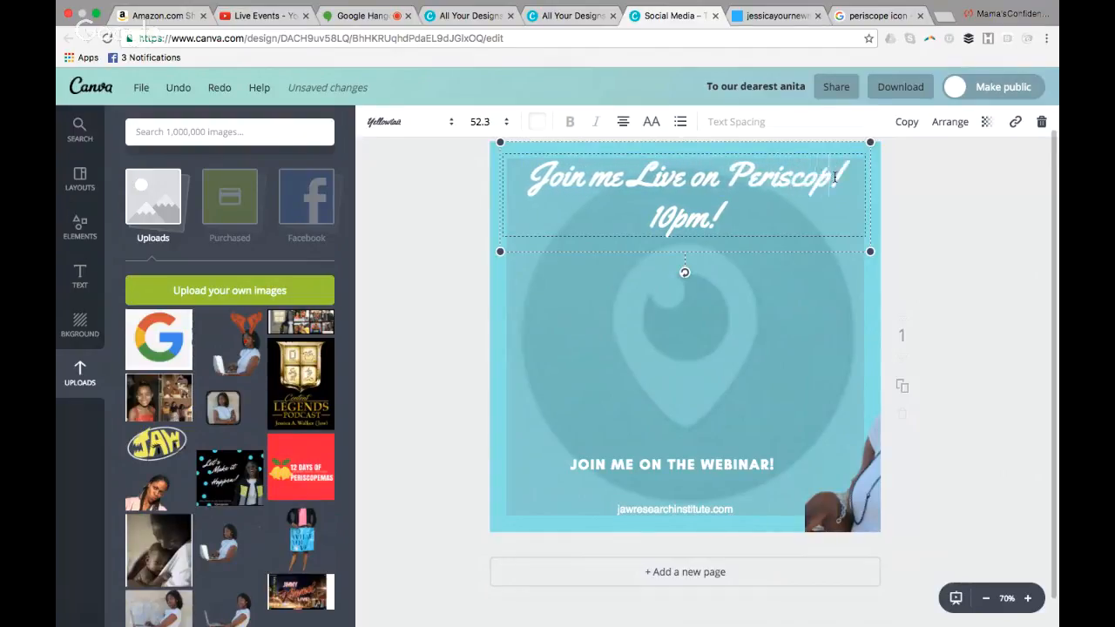
{"action": "key", "text": "BackSpace"}
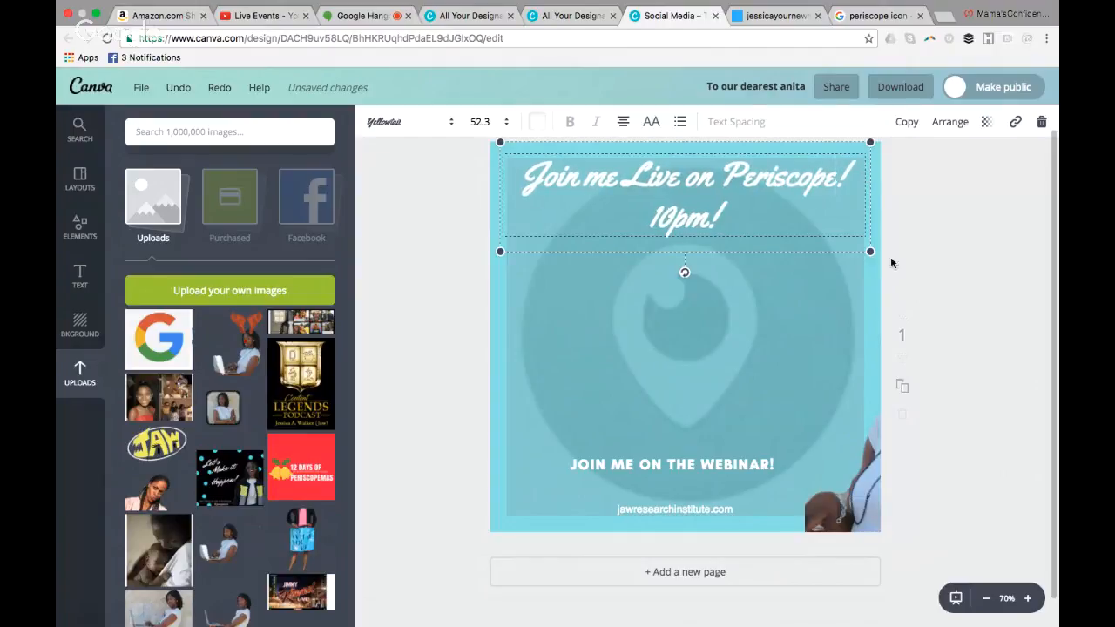
Move the cropped photo up between the headline and "JOIN ME ON THE WEBINAR!", undoing the last small downward nudge
{"action": "left_click_drag", "start_coordinate": [792, 478], "coordinate": [707, 393]}
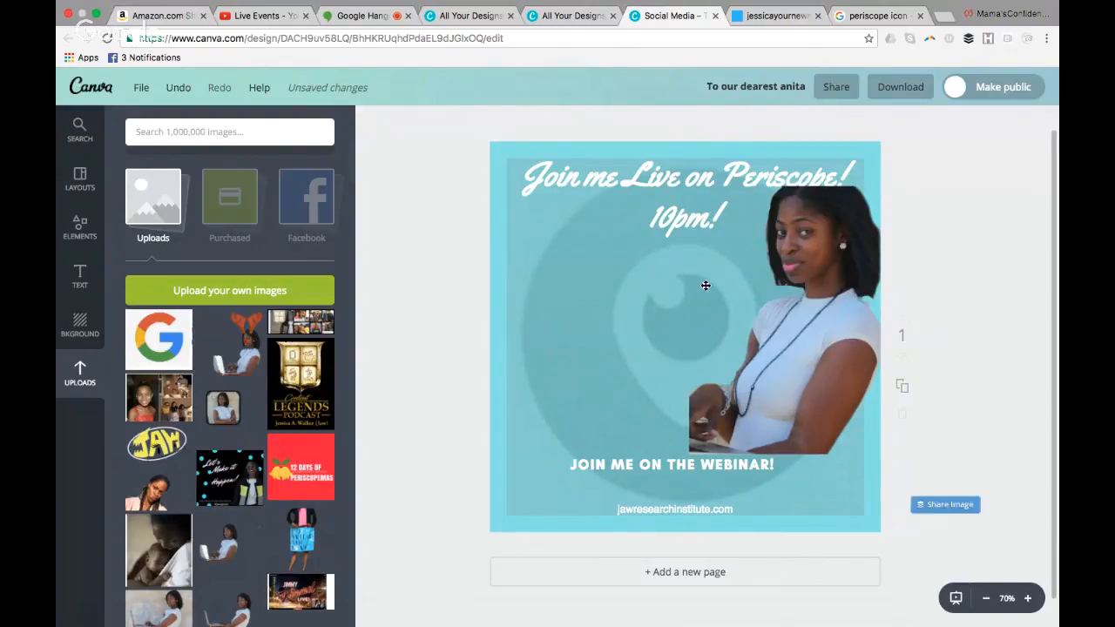
{"action": "left_click_drag", "start_coordinate": [824, 250], "coordinate": [826, 257]}
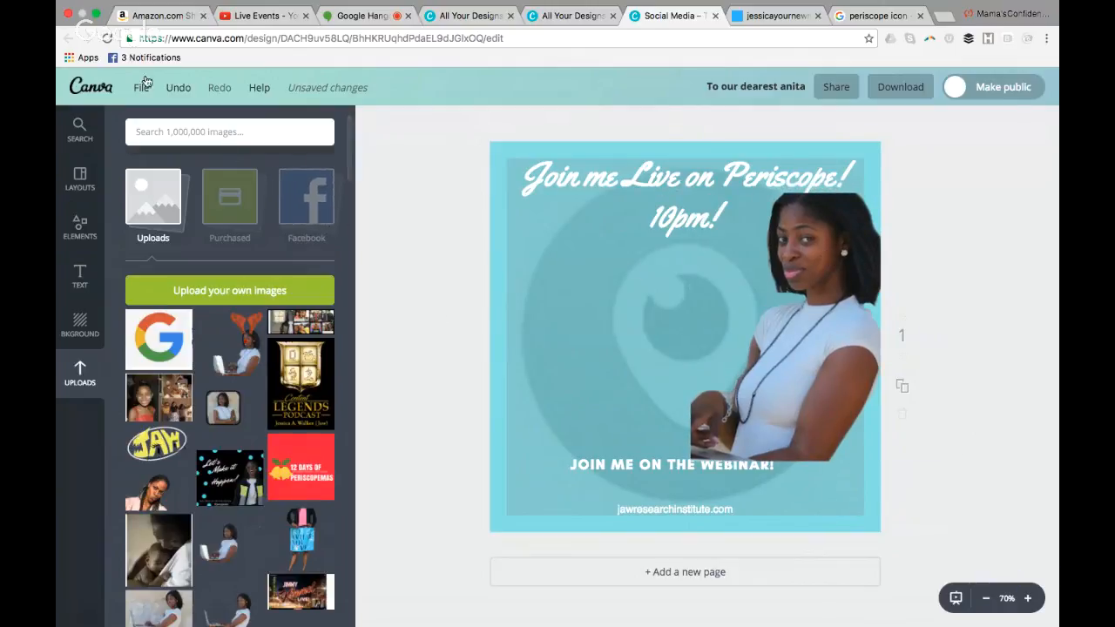
{"action": "left_click", "coordinate": [178, 90]}
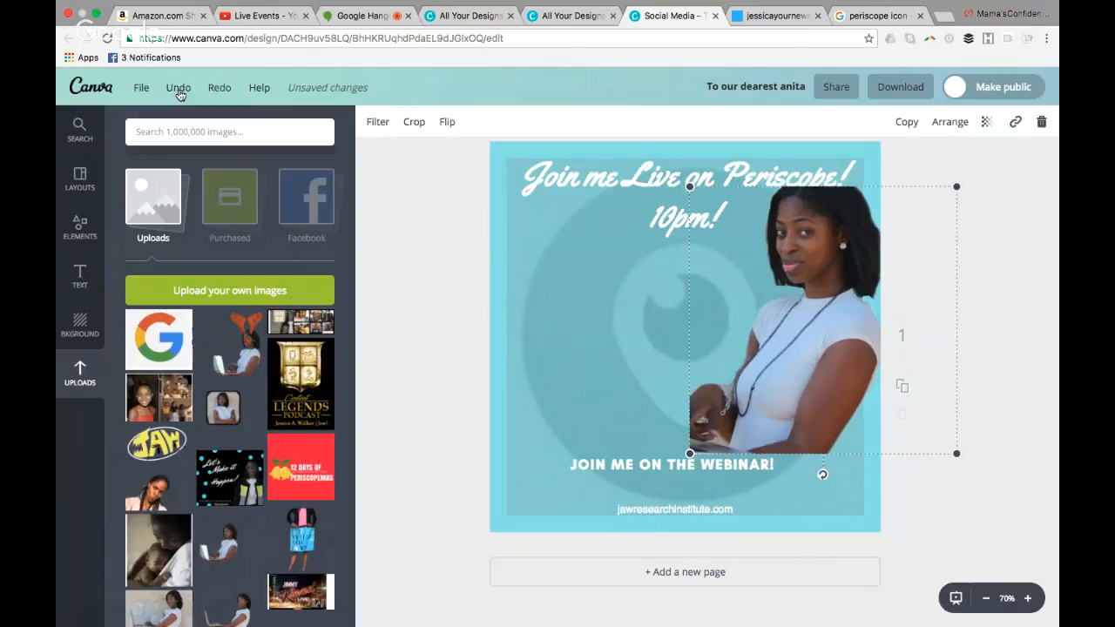
Undo the Periscope edits back to the Facebook version with the group photo background and Facebook logo
{"action": "left_click", "coordinate": [178, 89]}
{"action": "left_click", "coordinate": [177, 89]}
{"action": "left_click", "coordinate": [178, 89]}
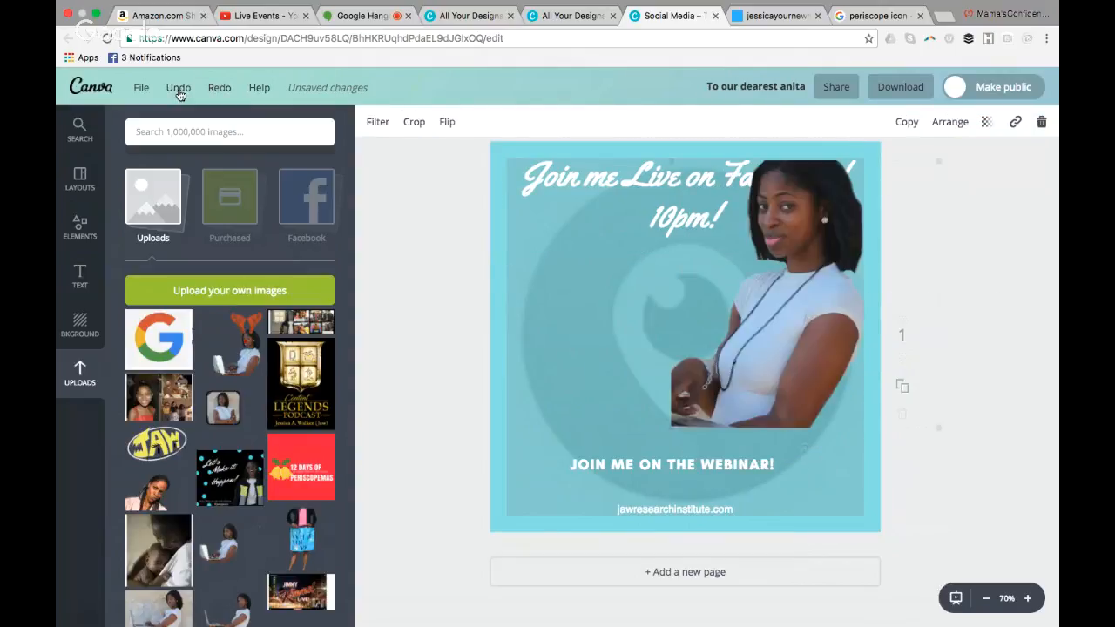
{"action": "left_click", "coordinate": [178, 89]}
{"action": "left_click", "coordinate": [177, 89]}
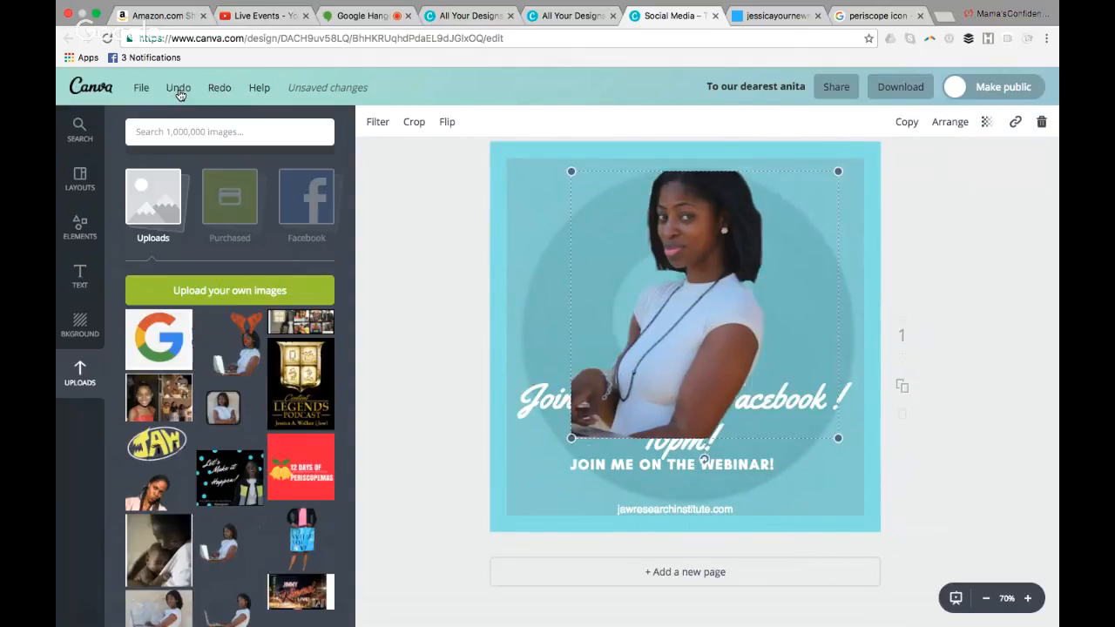
{"action": "left_click", "coordinate": [177, 91]}
{"action": "left_click", "coordinate": [178, 90]}
{"action": "left_click", "coordinate": [178, 91]}
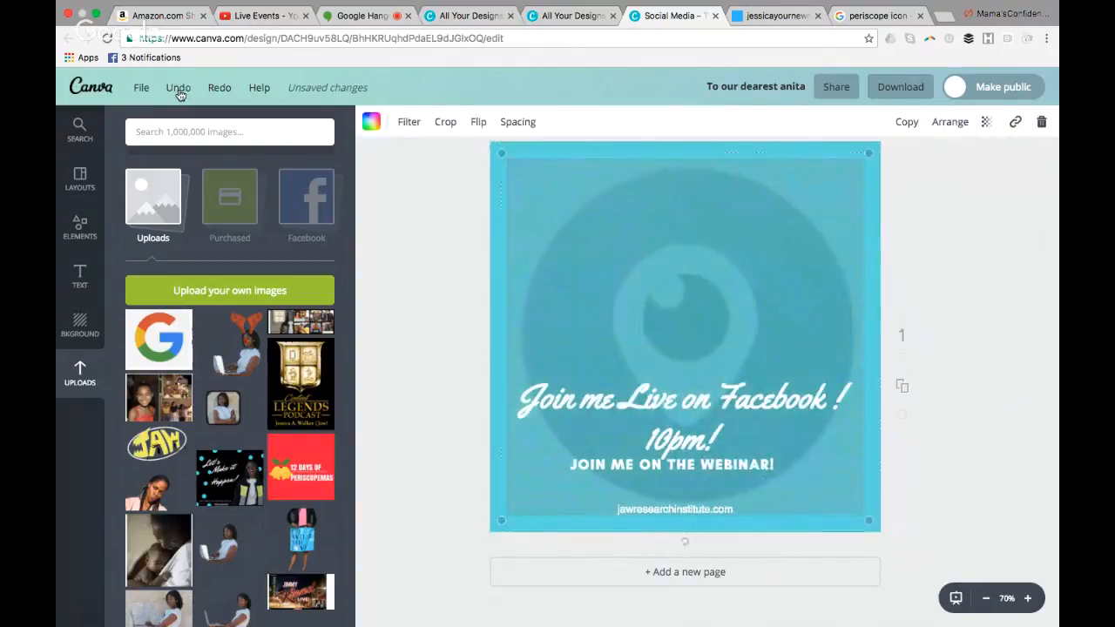
{"action": "left_click", "coordinate": [178, 90]}
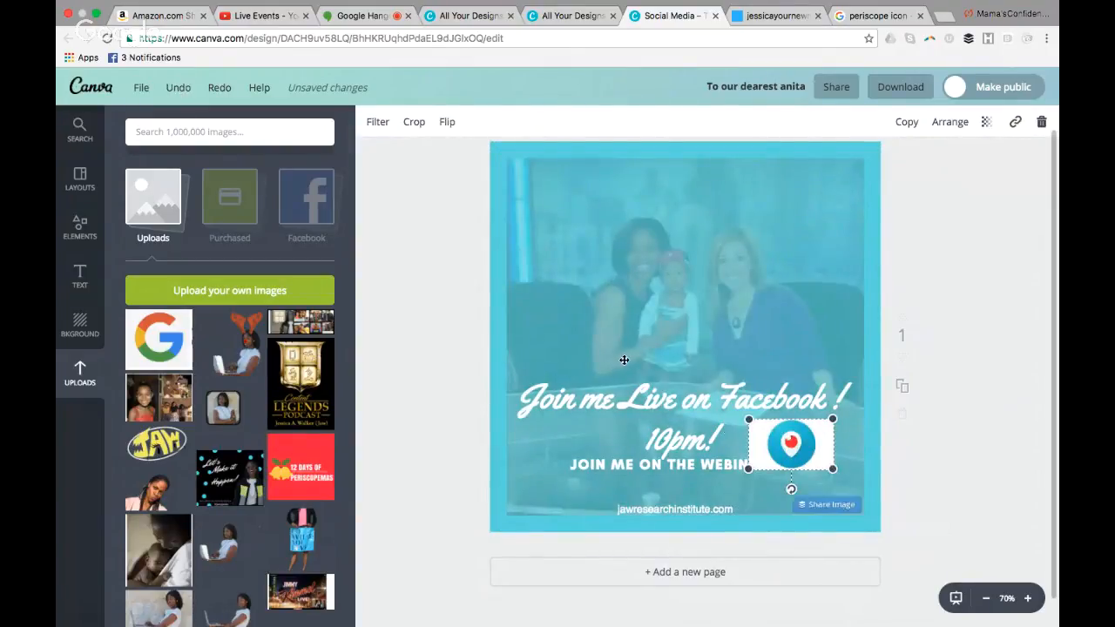
{"action": "left_click", "coordinate": [183, 92]}
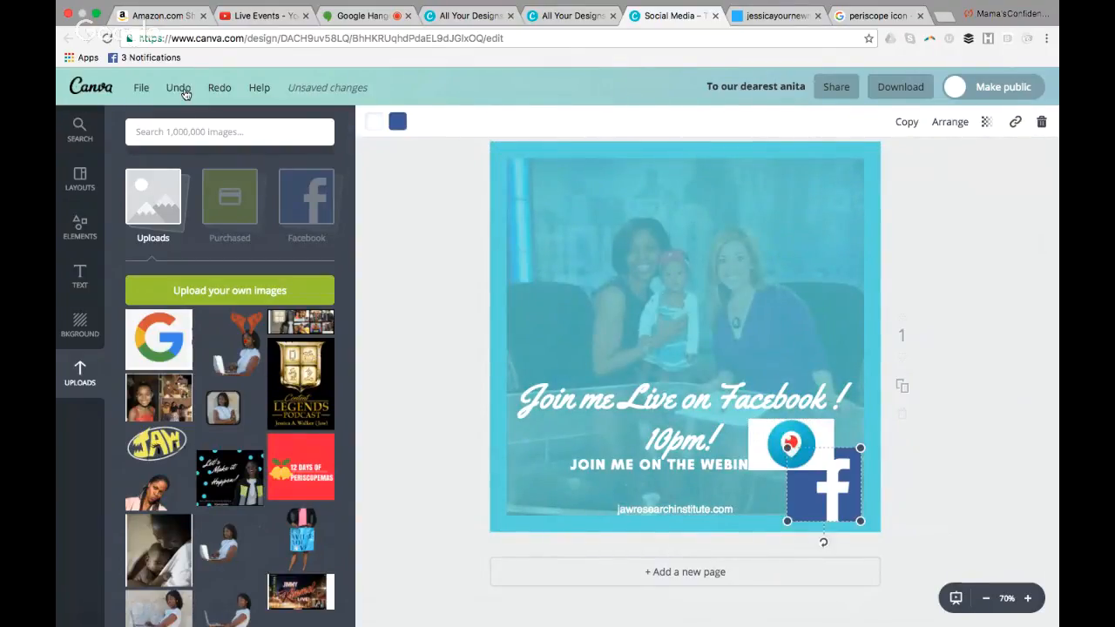
{"action": "left_click", "coordinate": [183, 91]}
{"action": "left_click", "coordinate": [183, 91]}
{"action": "left_click", "coordinate": [976, 405]}
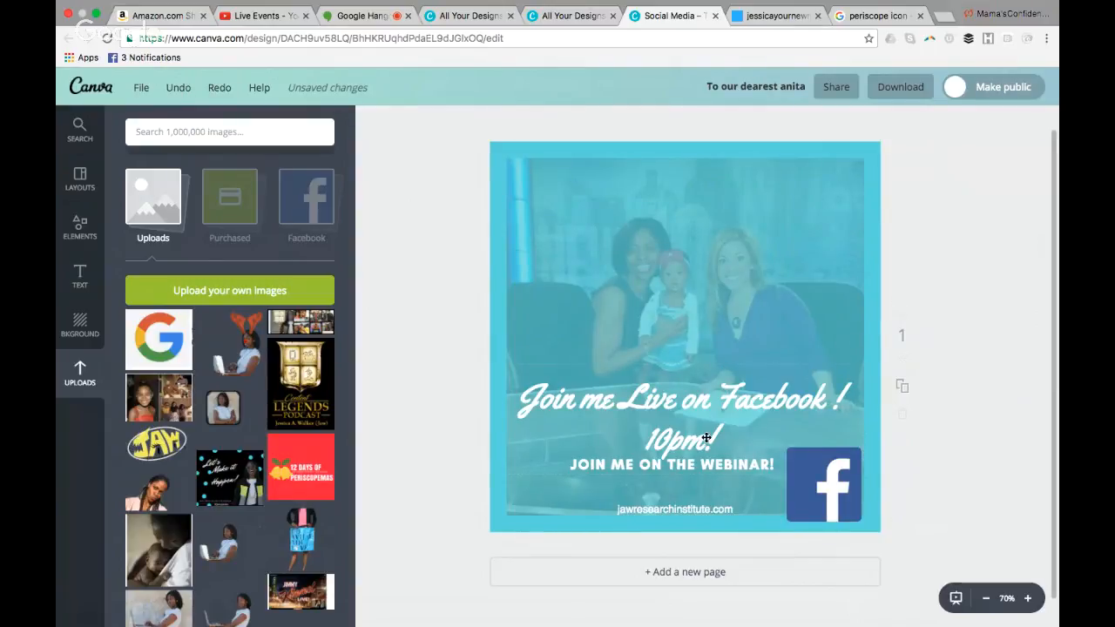
Apply the Cali filter to the design's background image
{"action": "left_click", "coordinate": [81, 179]}
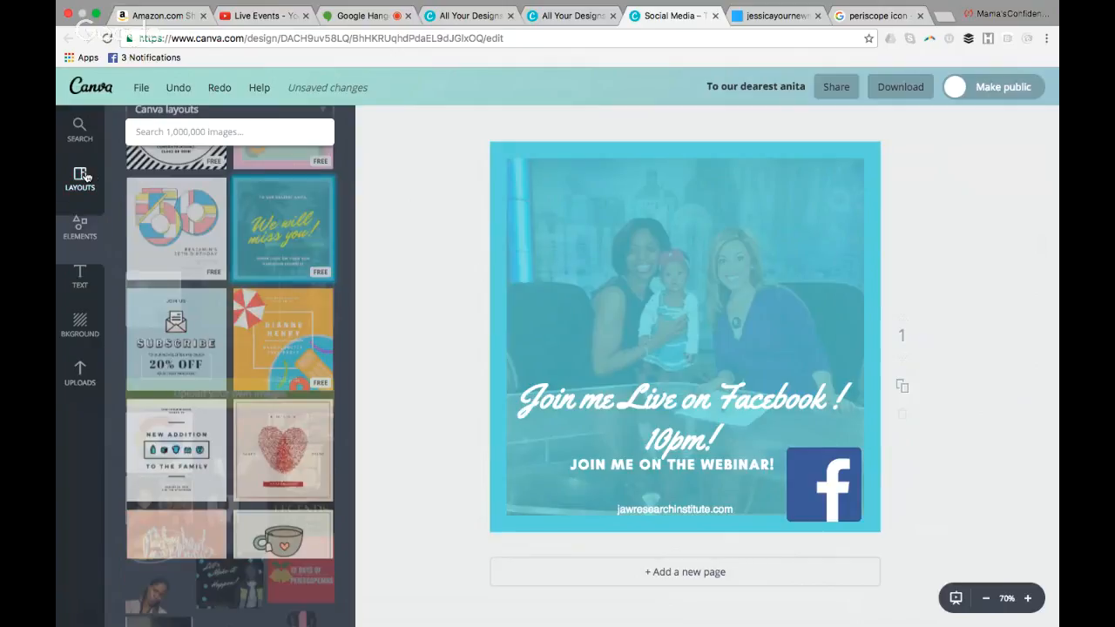
{"action": "scroll", "coordinate": [346, 457], "scroll_direction": "down", "scroll_amount": 2}
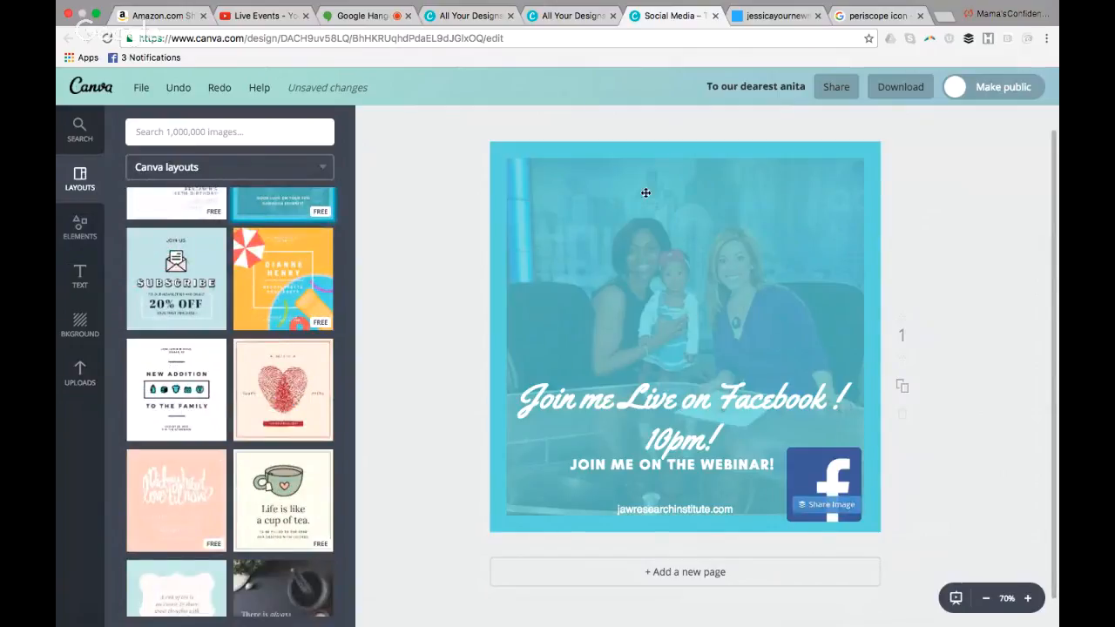
{"action": "left_click", "coordinate": [556, 163]}
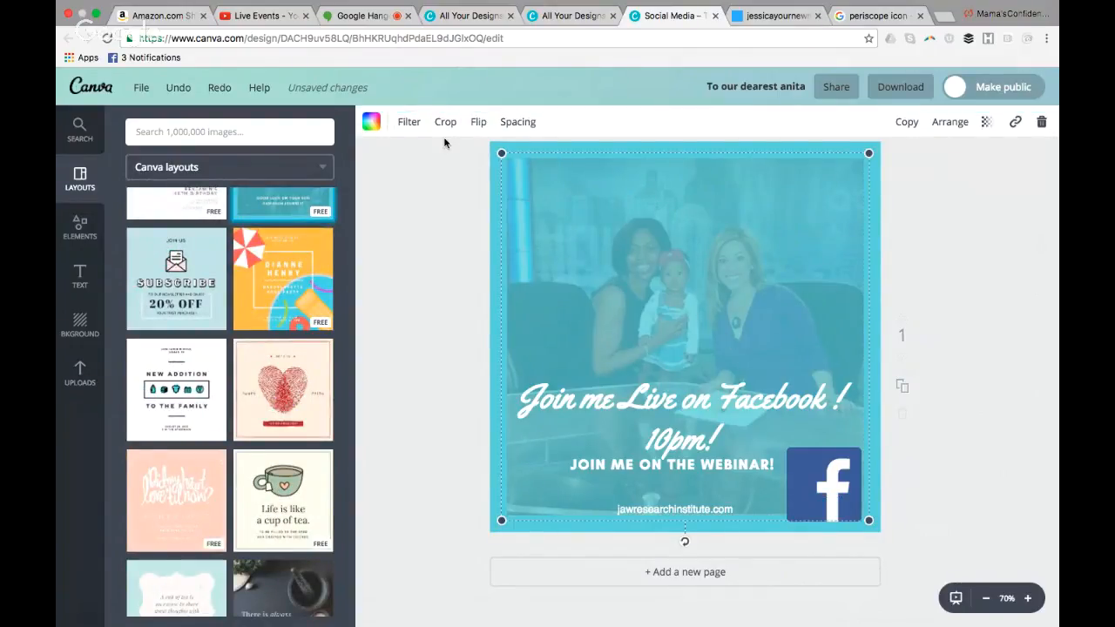
{"action": "left_click", "coordinate": [413, 123]}
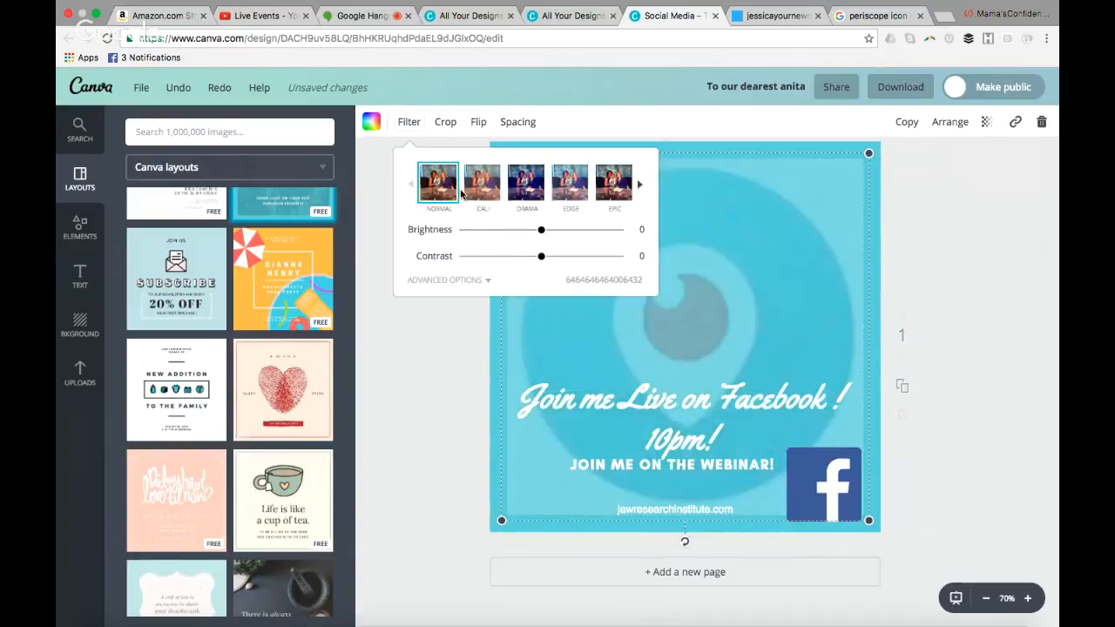
{"action": "left_click", "coordinate": [480, 186]}
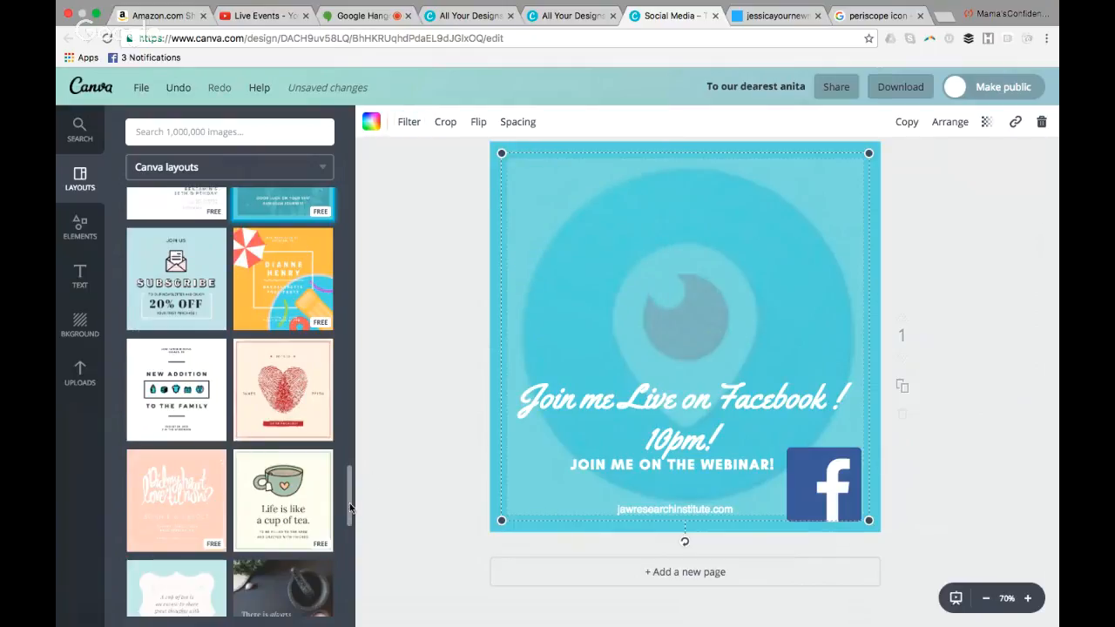
Replace the page content with the "Sweet Sixteen" portrait layout
{"action": "scroll", "coordinate": [351, 506], "scroll_direction": "down", "scroll_amount": 10}
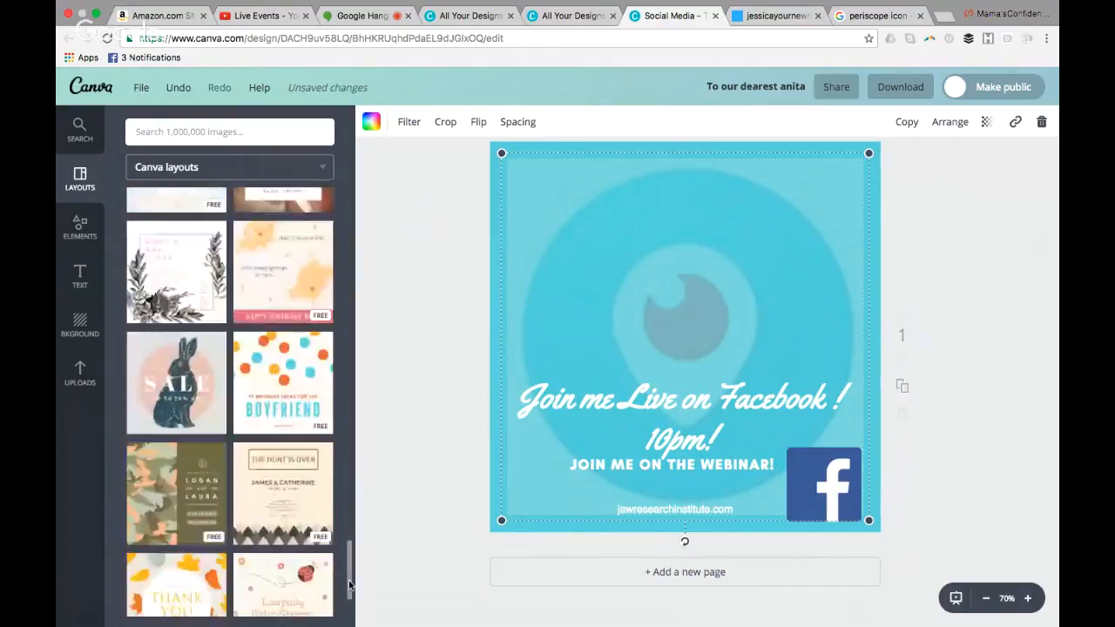
{"action": "scroll", "coordinate": [347, 594], "scroll_direction": "down", "scroll_amount": 5}
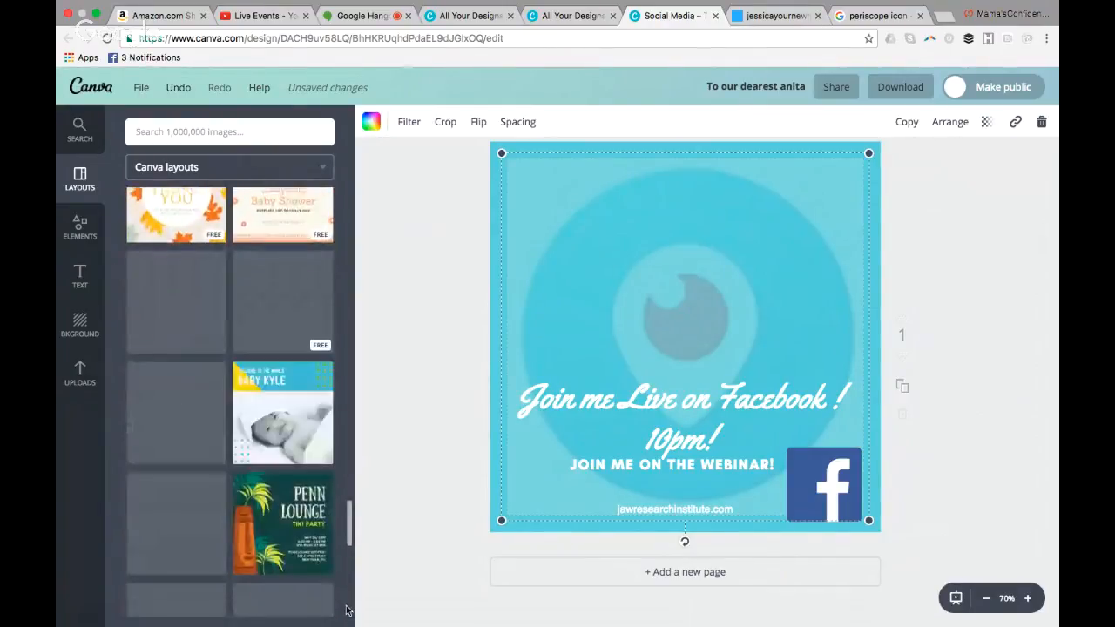
{"action": "scroll", "coordinate": [345, 614], "scroll_direction": "down", "scroll_amount": 4}
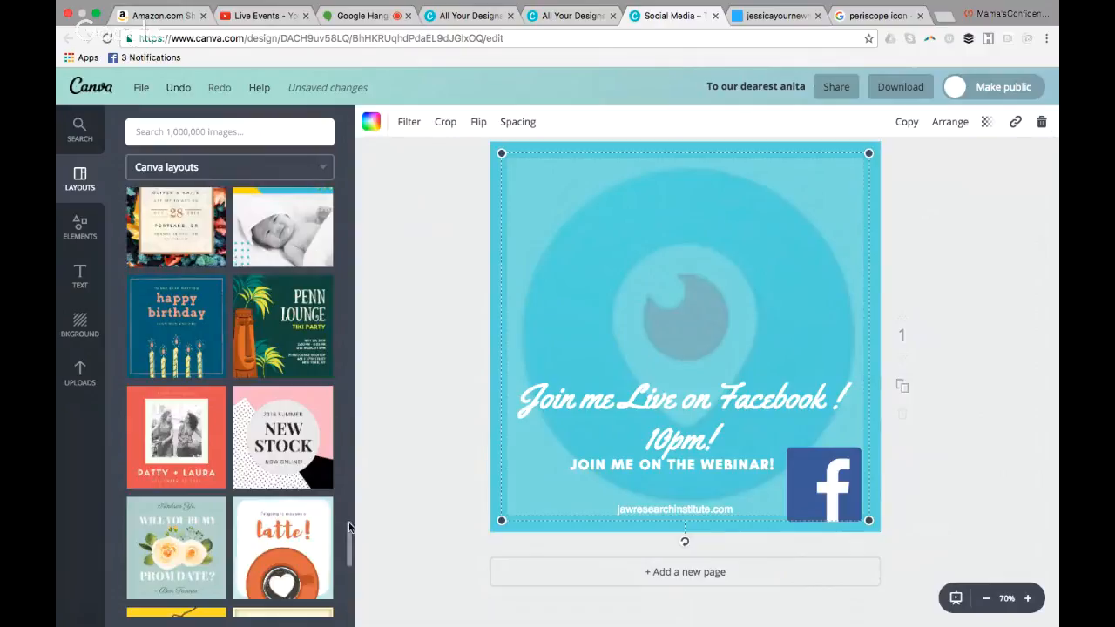
{"action": "scroll", "coordinate": [351, 527], "scroll_direction": "down", "scroll_amount": 5}
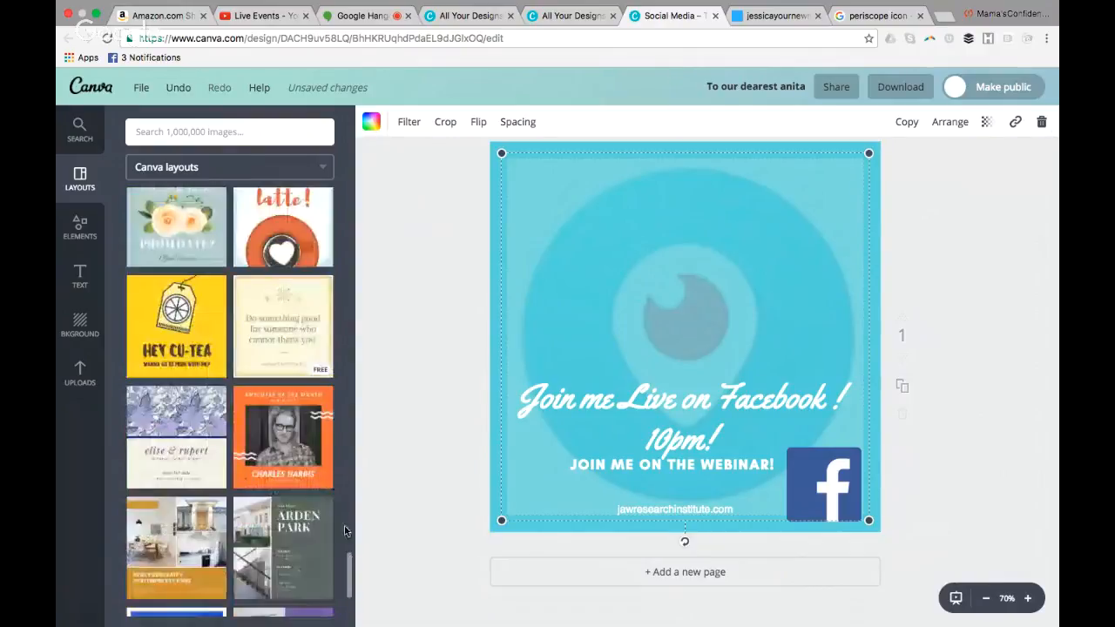
{"action": "scroll", "coordinate": [351, 520], "scroll_direction": "down", "scroll_amount": 7}
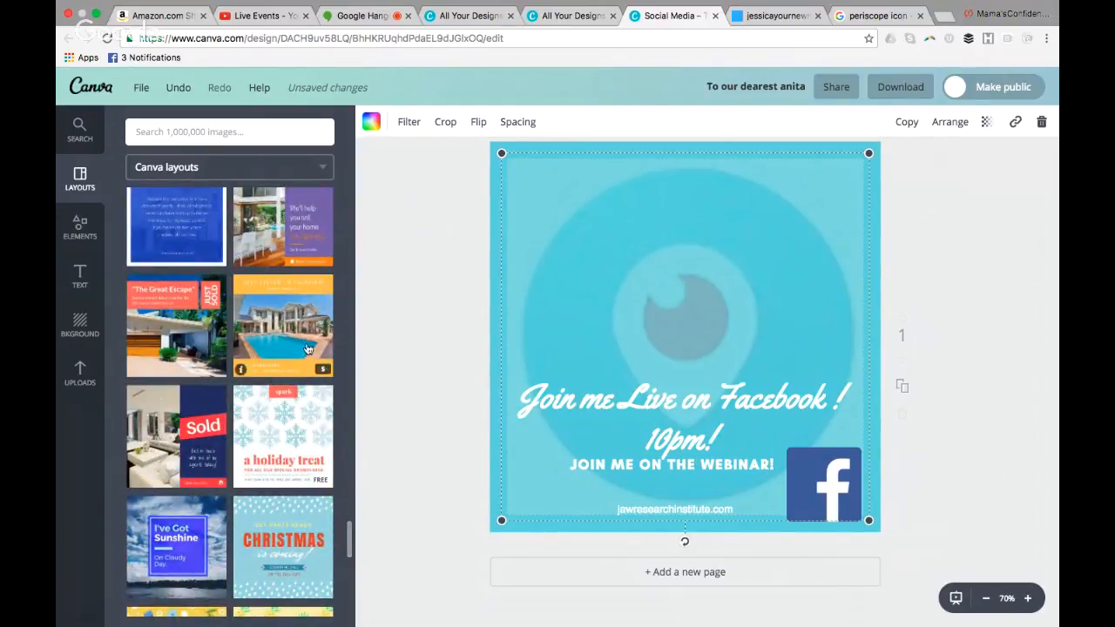
{"action": "left_click_drag", "start_coordinate": [350, 525], "coordinate": [345, 607]}
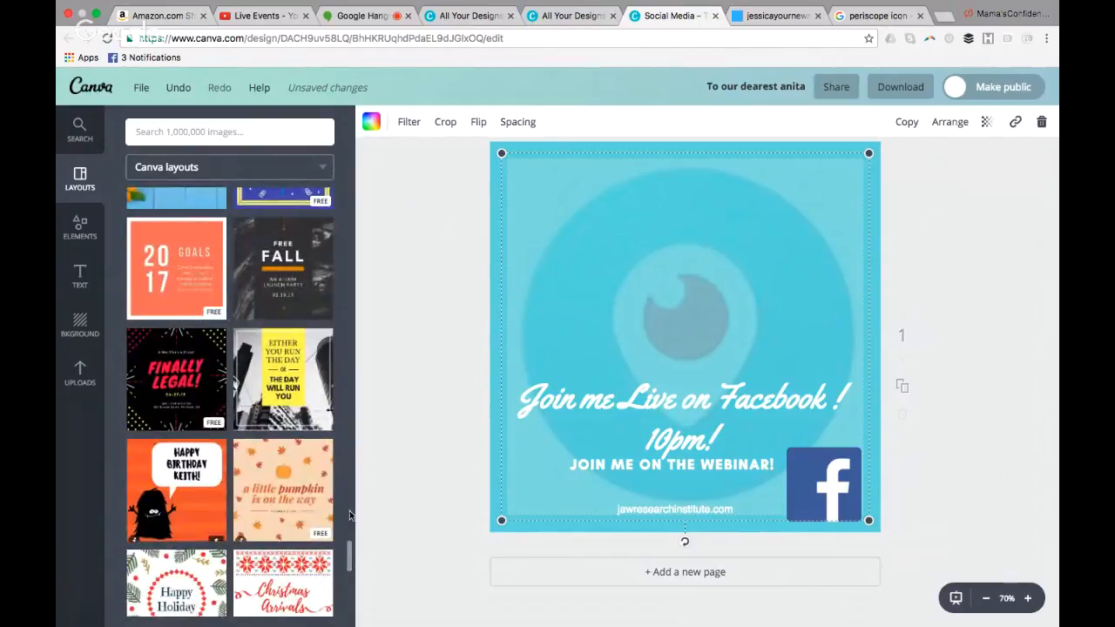
{"action": "scroll", "coordinate": [349, 555], "scroll_direction": "down", "scroll_amount": 10}
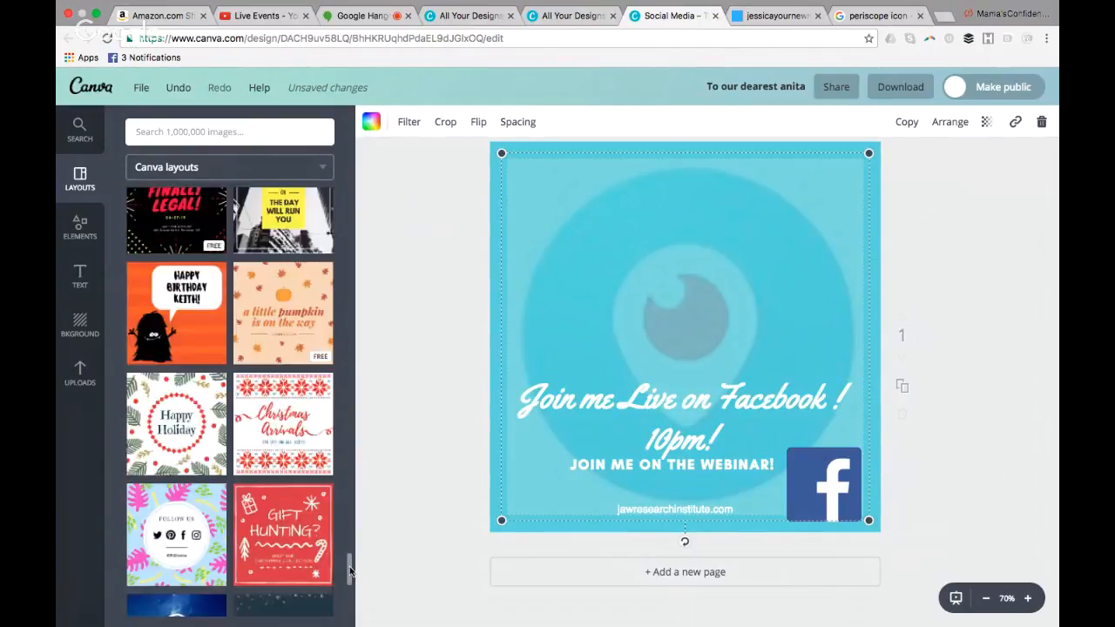
{"action": "scroll", "coordinate": [342, 611], "scroll_direction": "down", "scroll_amount": 1}
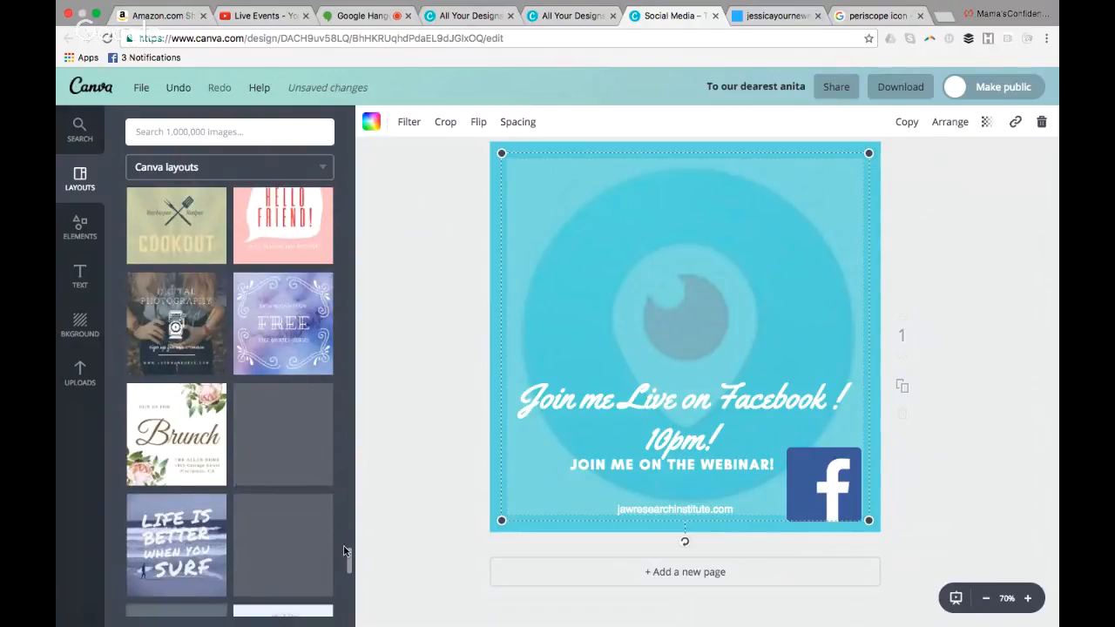
{"action": "scroll", "coordinate": [347, 566], "scroll_direction": "down", "scroll_amount": 12}
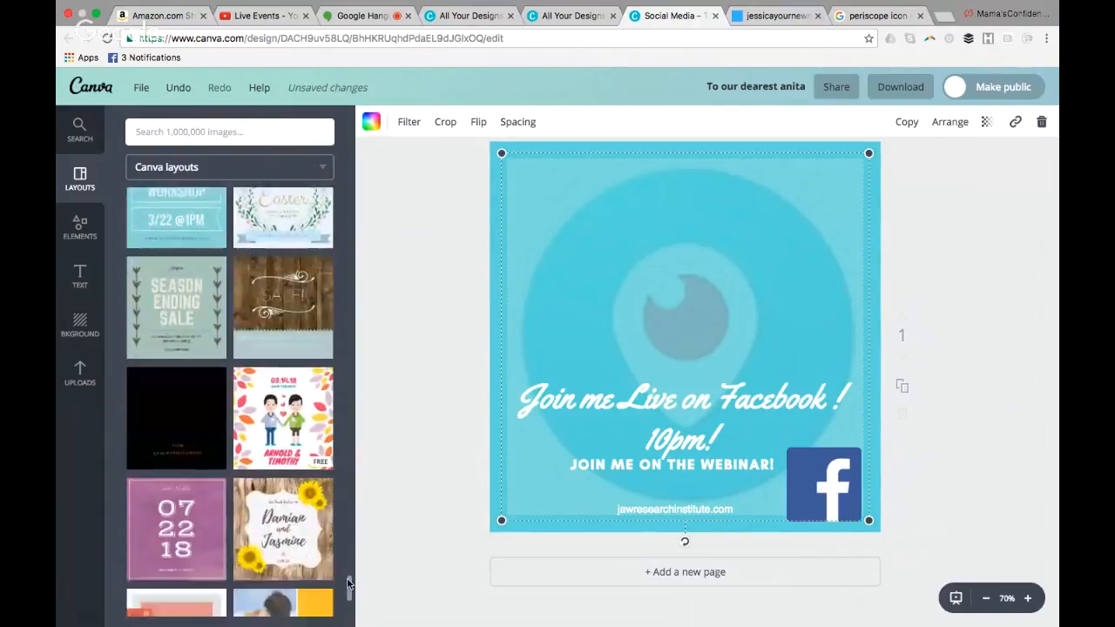
{"action": "scroll", "coordinate": [348, 586], "scroll_direction": "down", "scroll_amount": 5}
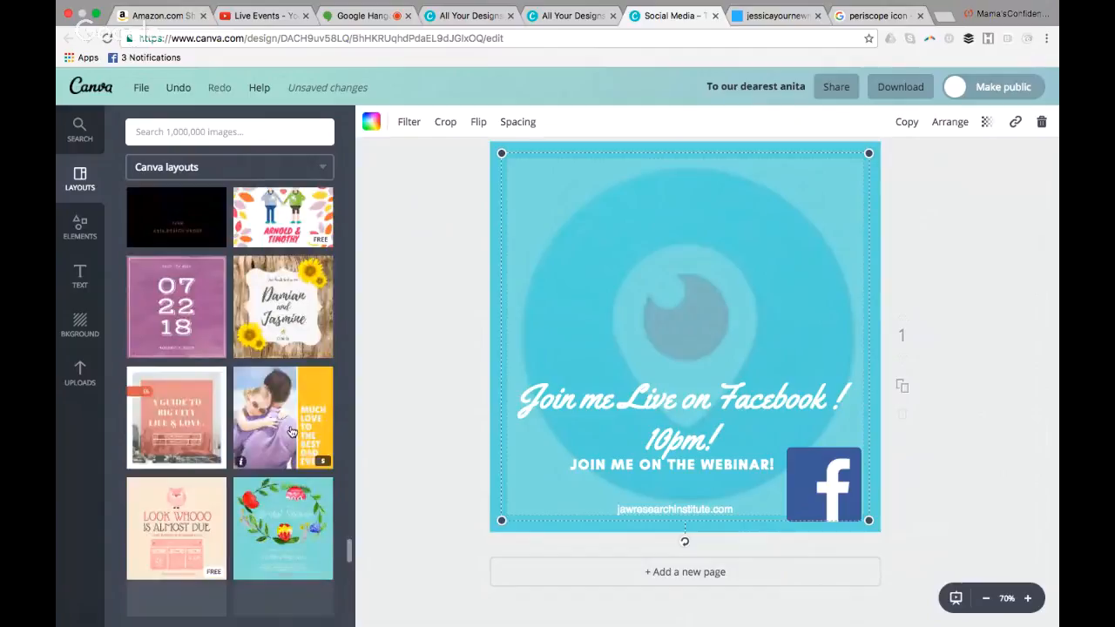
{"action": "left_click_drag", "start_coordinate": [349, 551], "coordinate": [346, 574]}
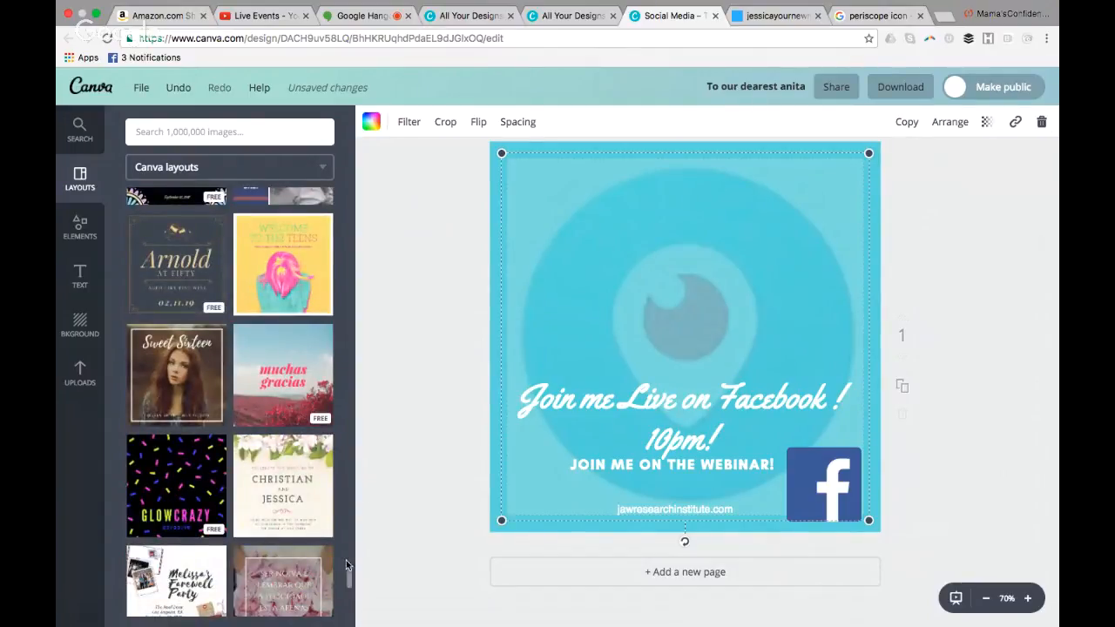
{"action": "mouse_move", "coordinate": [349, 573]}
{"action": "left_mouse_down"}
{"action": "mouse_move", "coordinate": [348, 613]}
{"action": "mouse_move", "coordinate": [350, 556]}
{"action": "mouse_move", "coordinate": [349, 575]}
{"action": "left_mouse_up"}
{"action": "left_click", "coordinate": [203, 389]}
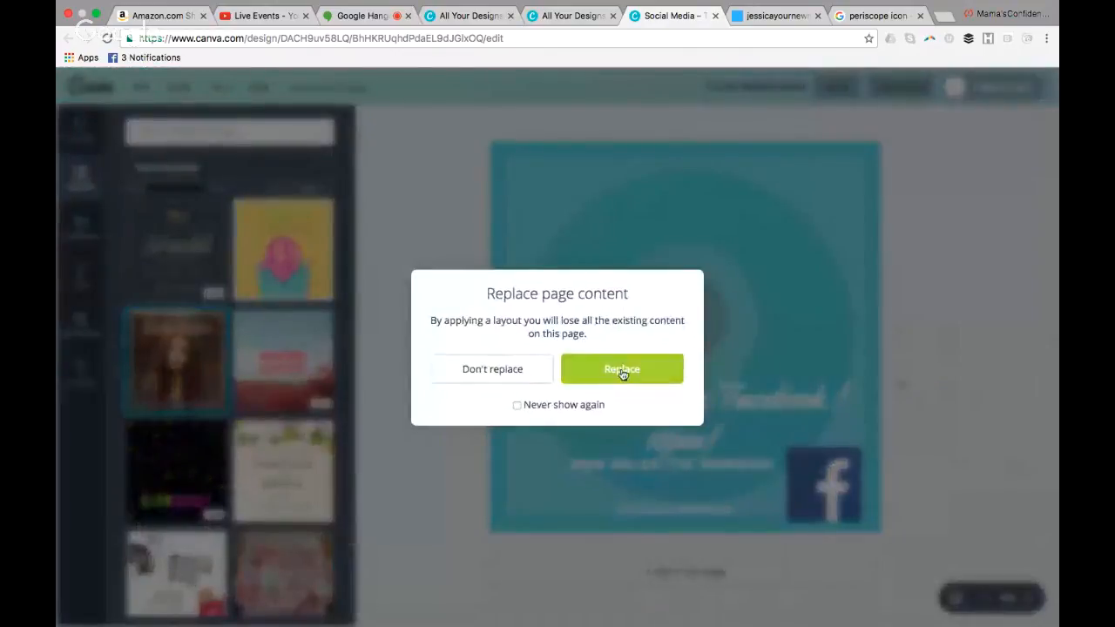
{"action": "left_click", "coordinate": [622, 372]}
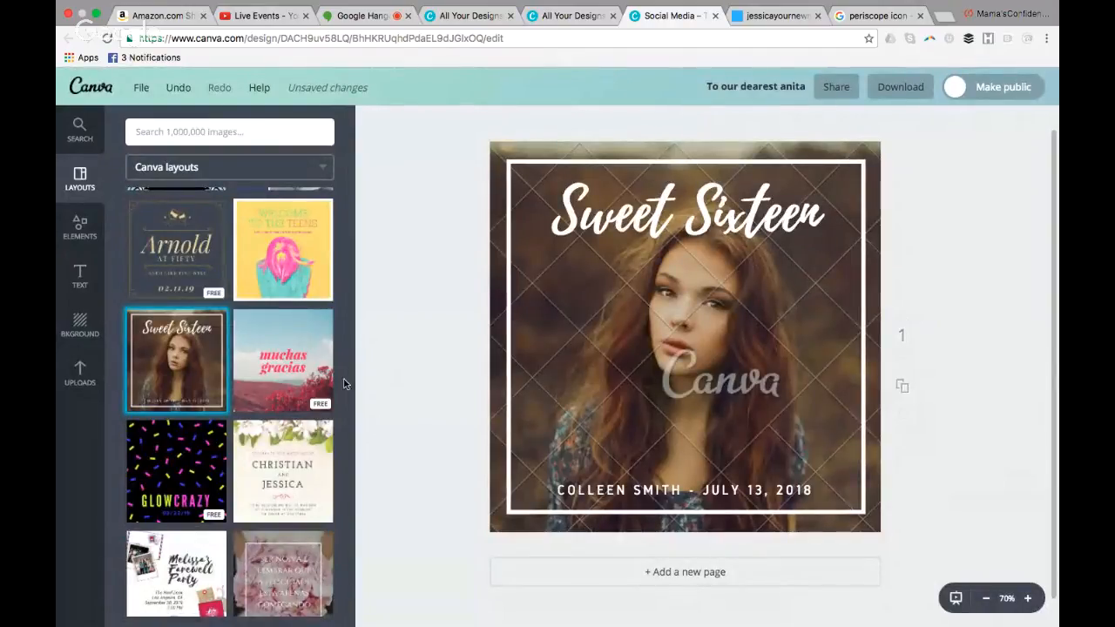
Add the uploaded photo of the woman holding a laptop against a stone wall to the page
{"action": "left_click", "coordinate": [72, 382]}
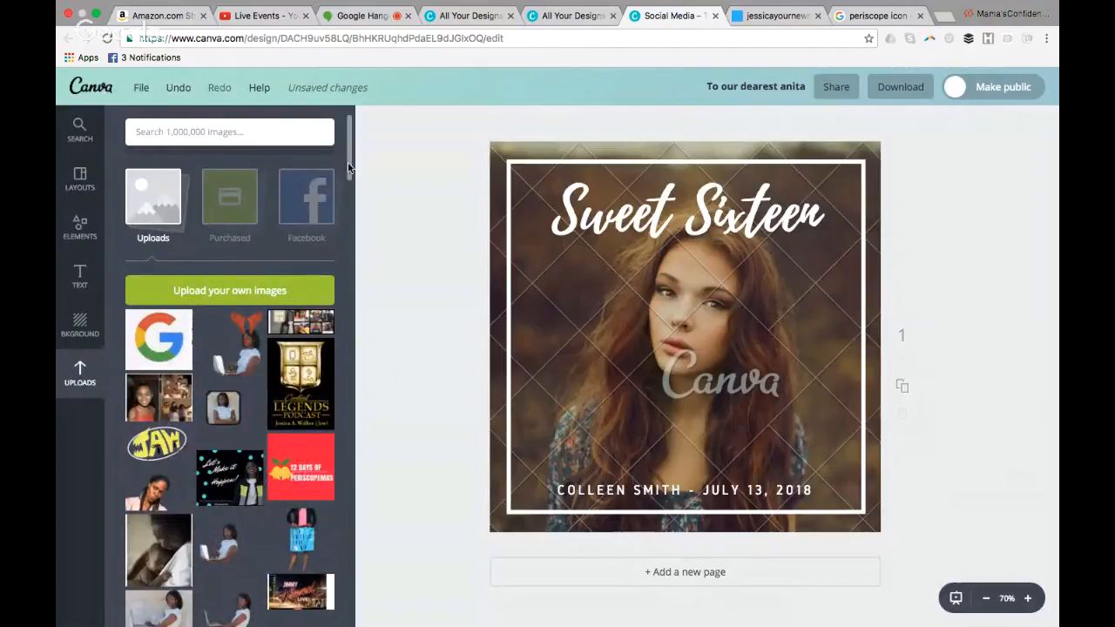
{"action": "left_click_drag", "start_coordinate": [349, 166], "coordinate": [348, 214]}
{"action": "left_click_drag", "start_coordinate": [300, 242], "coordinate": [608, 330]}
{"action": "key", "text": "Delete"}
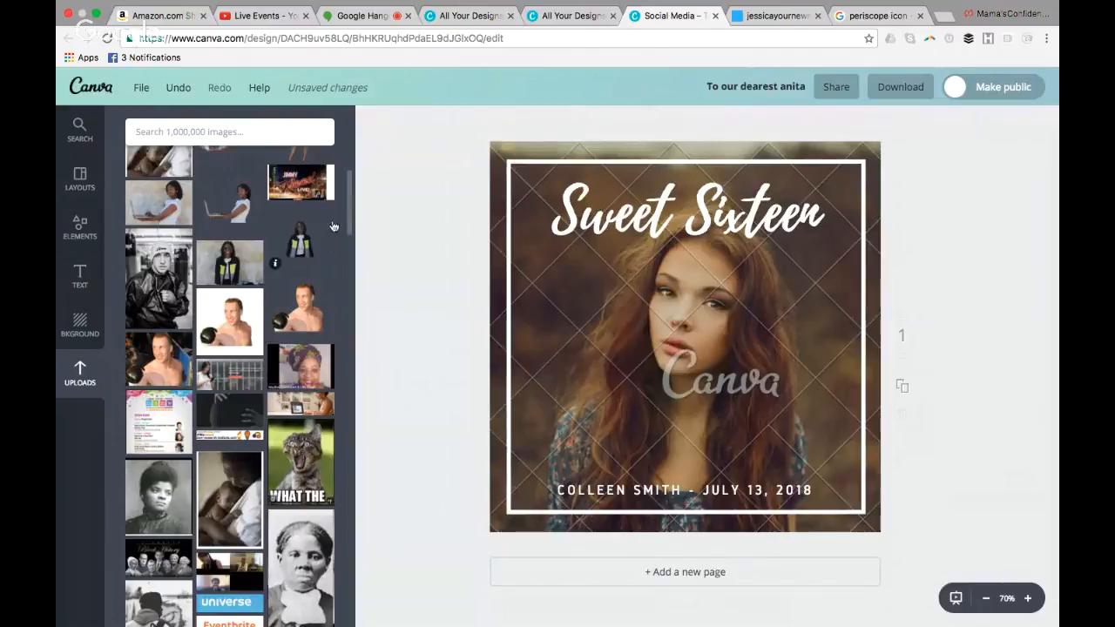
{"action": "mouse_move", "coordinate": [352, 213]}
{"action": "left_mouse_down"}
{"action": "mouse_move", "coordinate": [351, 274]}
{"action": "mouse_move", "coordinate": [353, 209]}
{"action": "left_mouse_up"}
{"action": "left_click", "coordinate": [173, 169]}
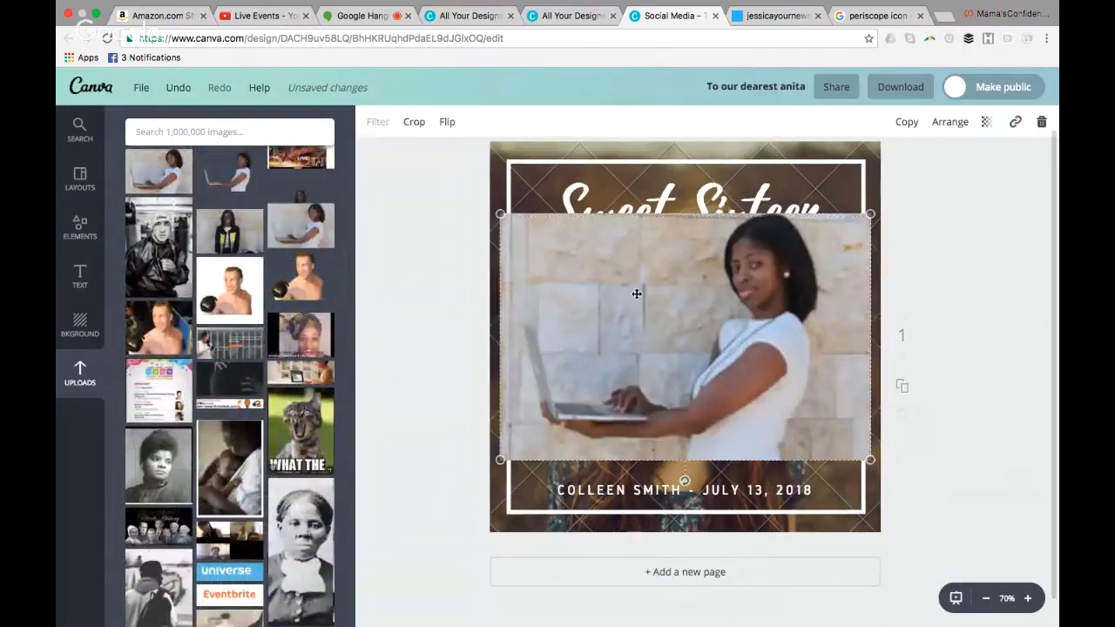
Enlarge the laptop photo until it spans the page's width and align it with the page's upper edge
{"action": "left_click_drag", "start_coordinate": [628, 282], "coordinate": [623, 237]}
{"action": "left_click_drag", "start_coordinate": [350, 233], "coordinate": [354, 95]}
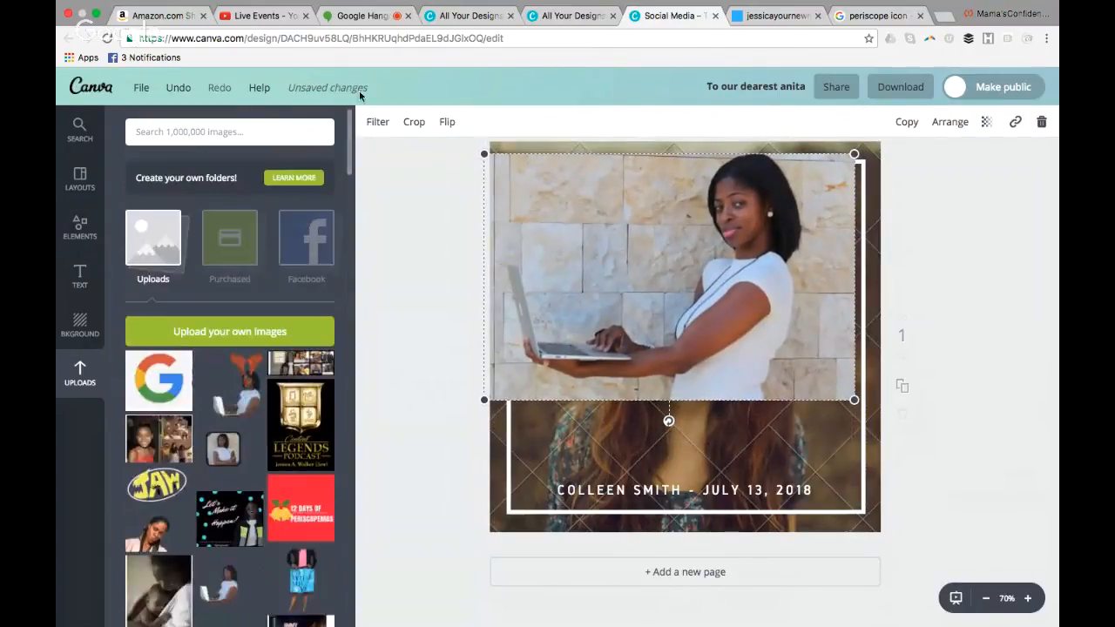
{"action": "left_click_drag", "start_coordinate": [664, 312], "coordinate": [665, 436]}
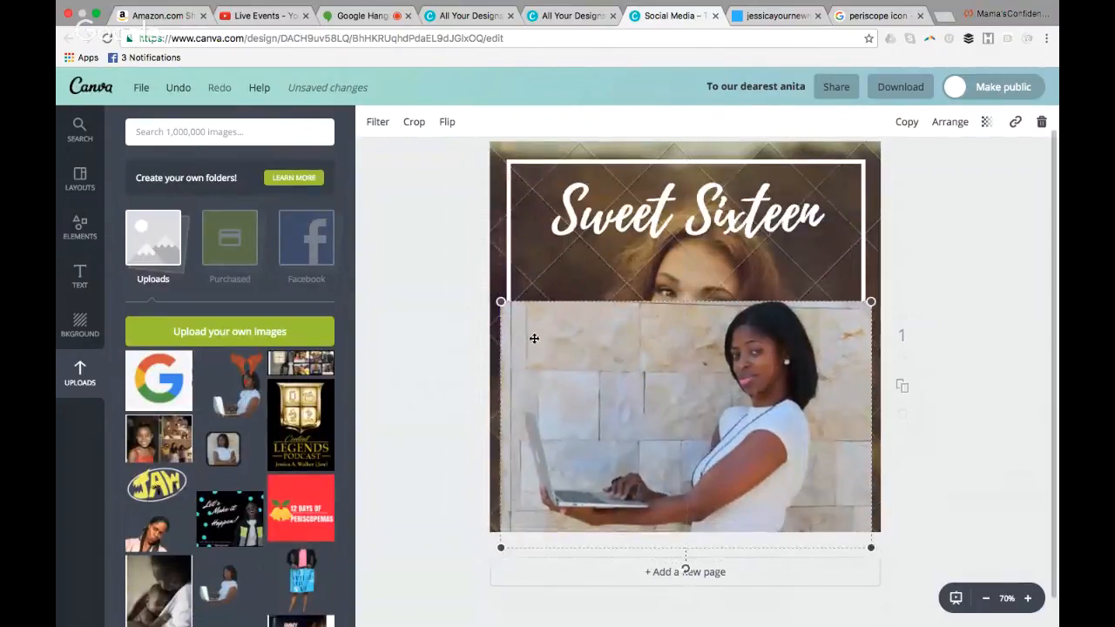
{"action": "left_click_drag", "start_coordinate": [500, 299], "coordinate": [461, 275]}
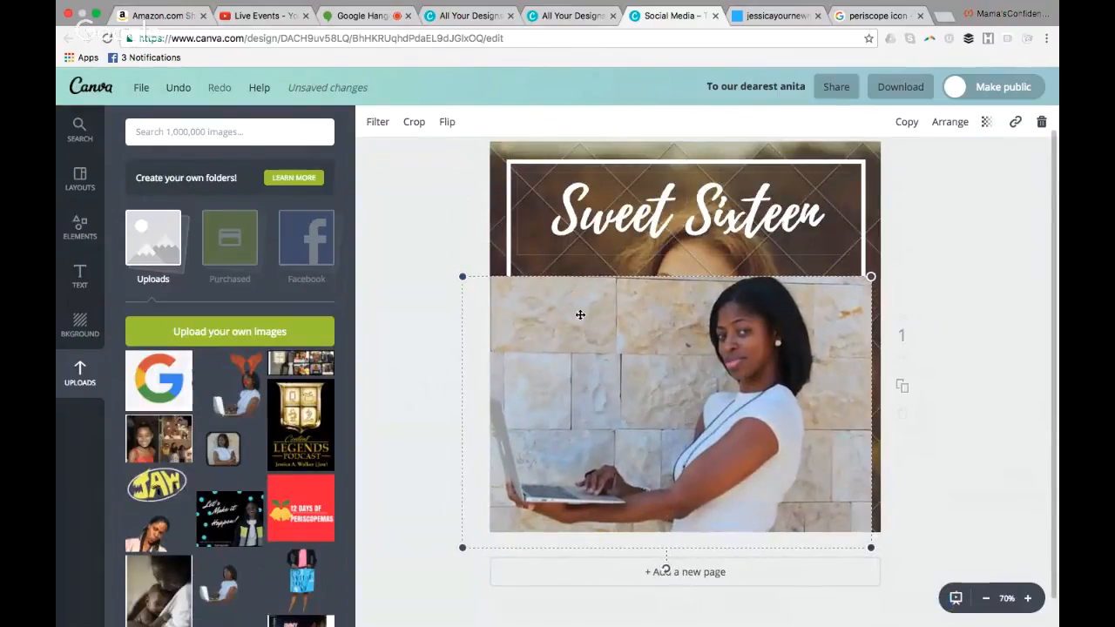
{"action": "left_click_drag", "start_coordinate": [593, 326], "coordinate": [624, 308]}
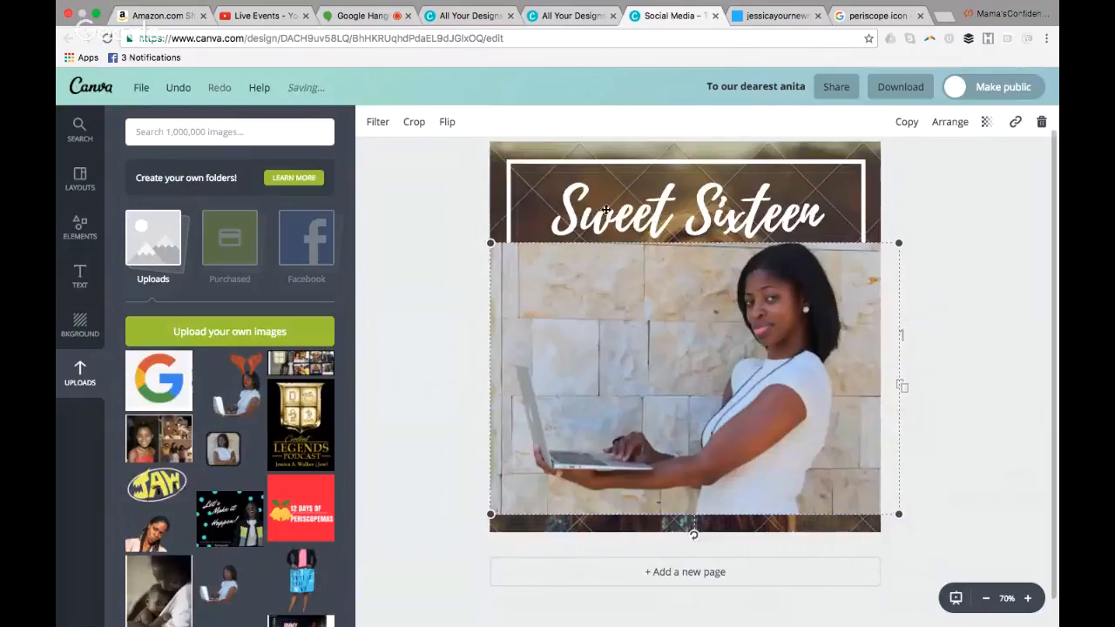
{"action": "left_click", "coordinate": [600, 154]}
{"action": "left_click", "coordinate": [567, 334]}
{"action": "left_click_drag", "start_coordinate": [567, 334], "coordinate": [560, 240]}
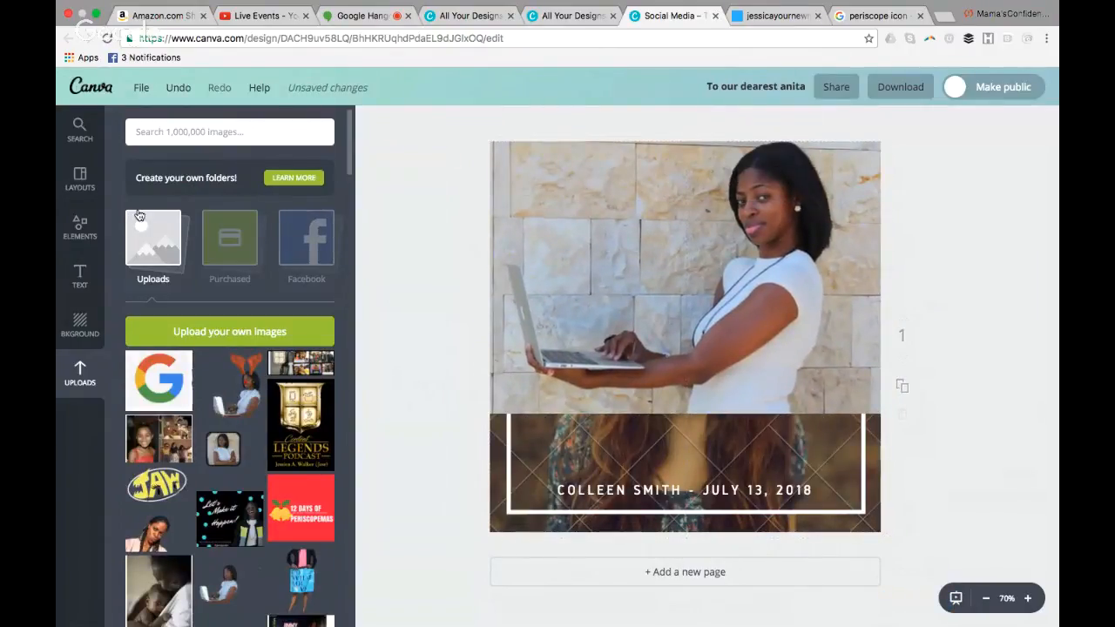
Replace the page content with the "Every Sunset" layout
{"action": "left_click", "coordinate": [80, 181]}
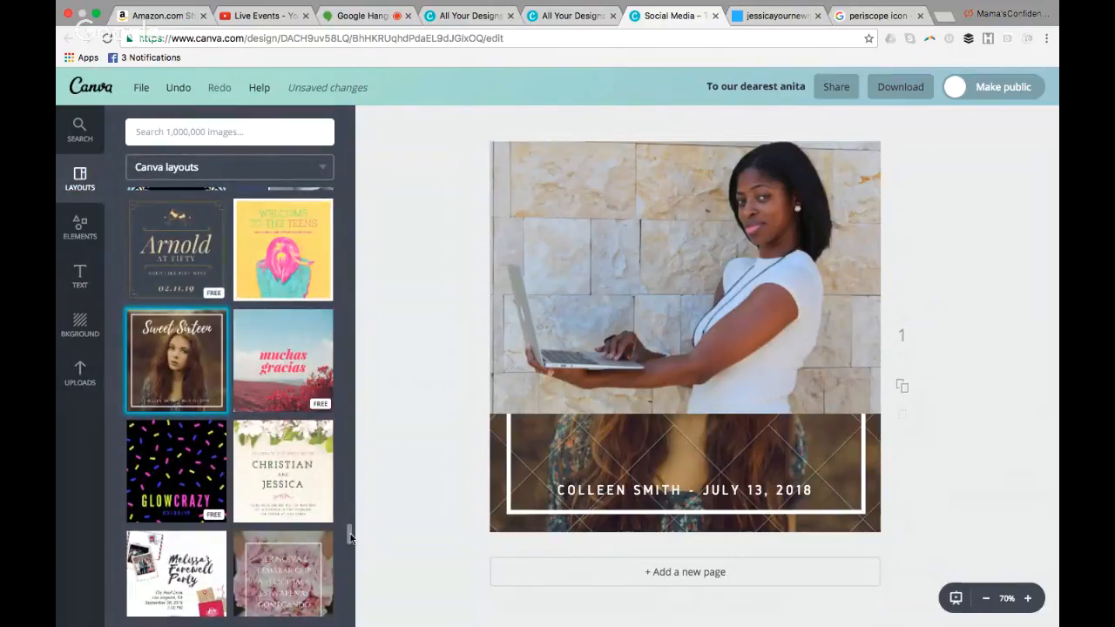
{"action": "scroll", "coordinate": [351, 537], "scroll_direction": "down", "scroll_amount": 3}
{"action": "scroll", "coordinate": [349, 514], "scroll_direction": "up", "scroll_amount": 1}
{"action": "left_click_drag", "start_coordinate": [349, 542], "coordinate": [349, 561]}
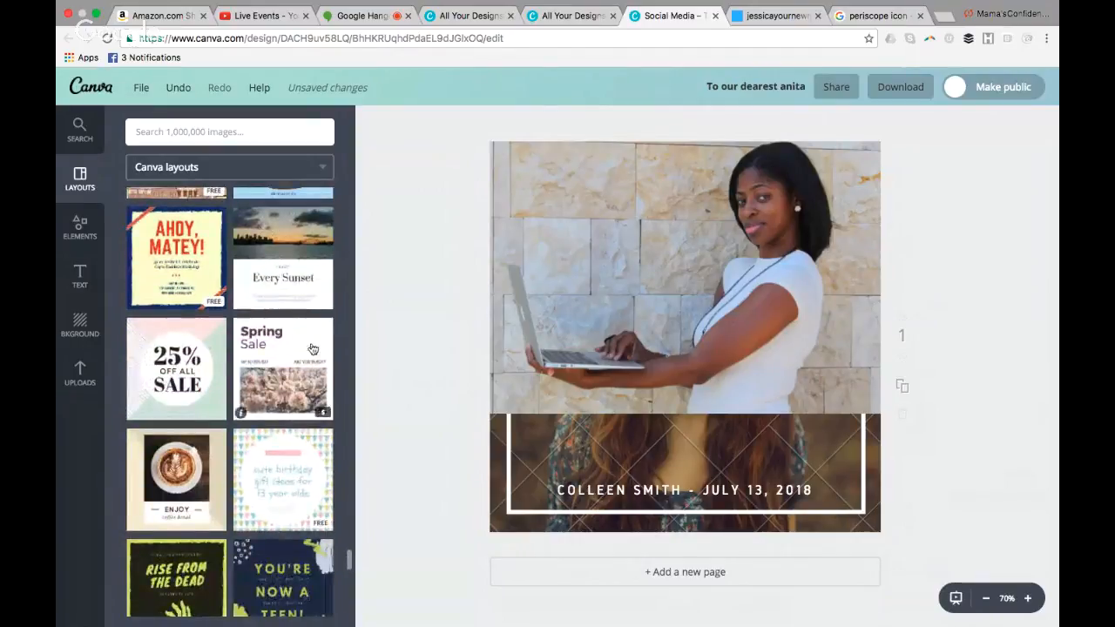
{"action": "left_click", "coordinate": [284, 258]}
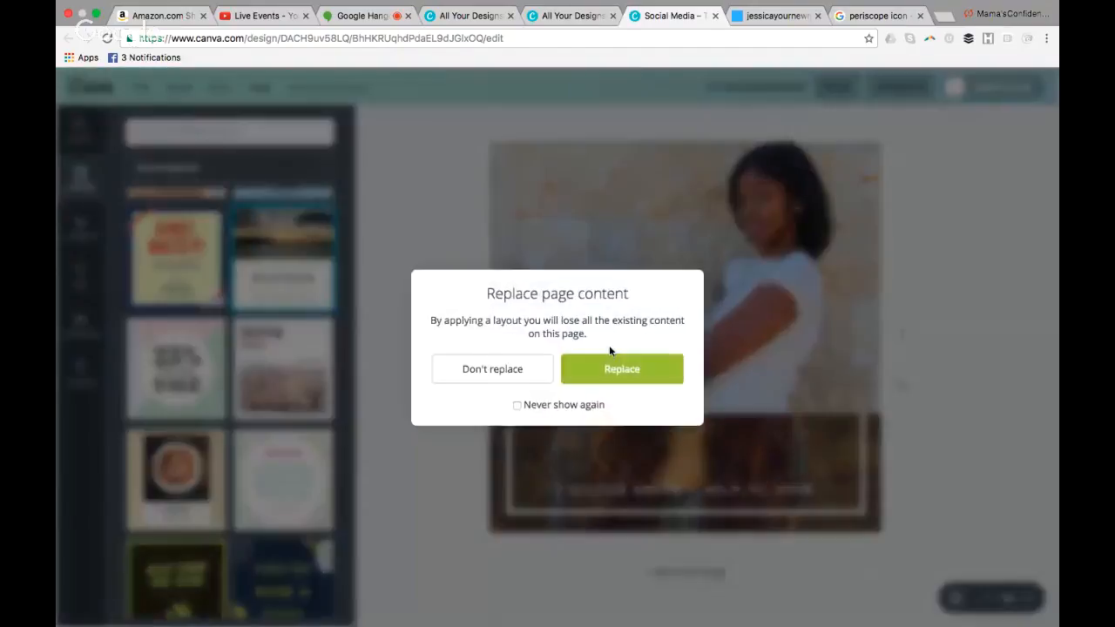
{"action": "left_click", "coordinate": [605, 368]}
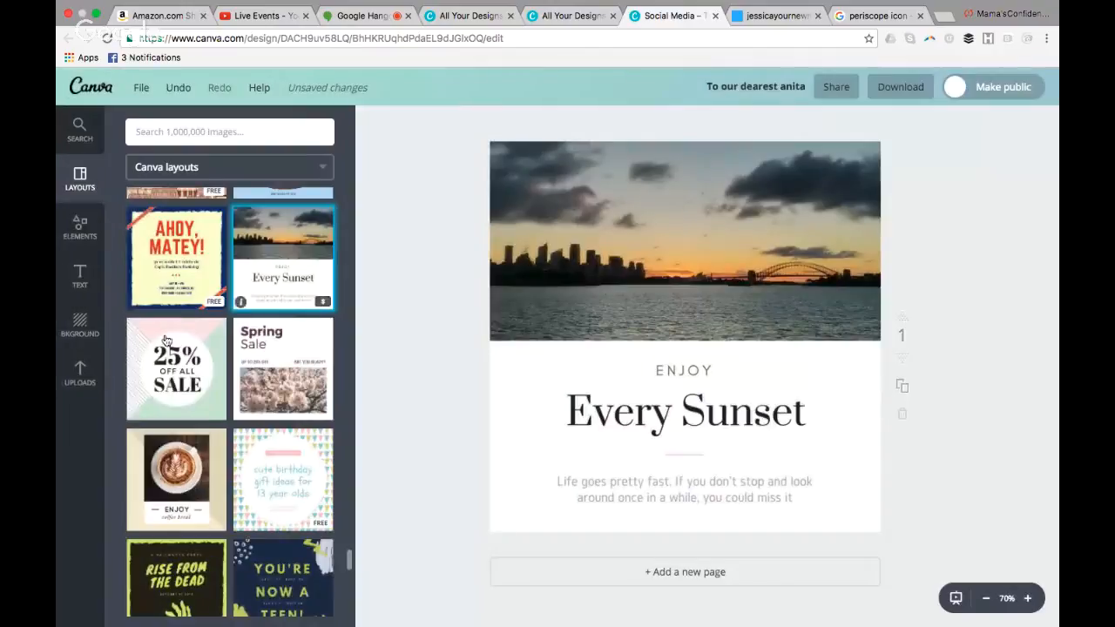
Replace the layout's sunset picture with the uploaded photo of the woman holding a laptop against a stone wall
{"action": "left_click", "coordinate": [79, 373]}
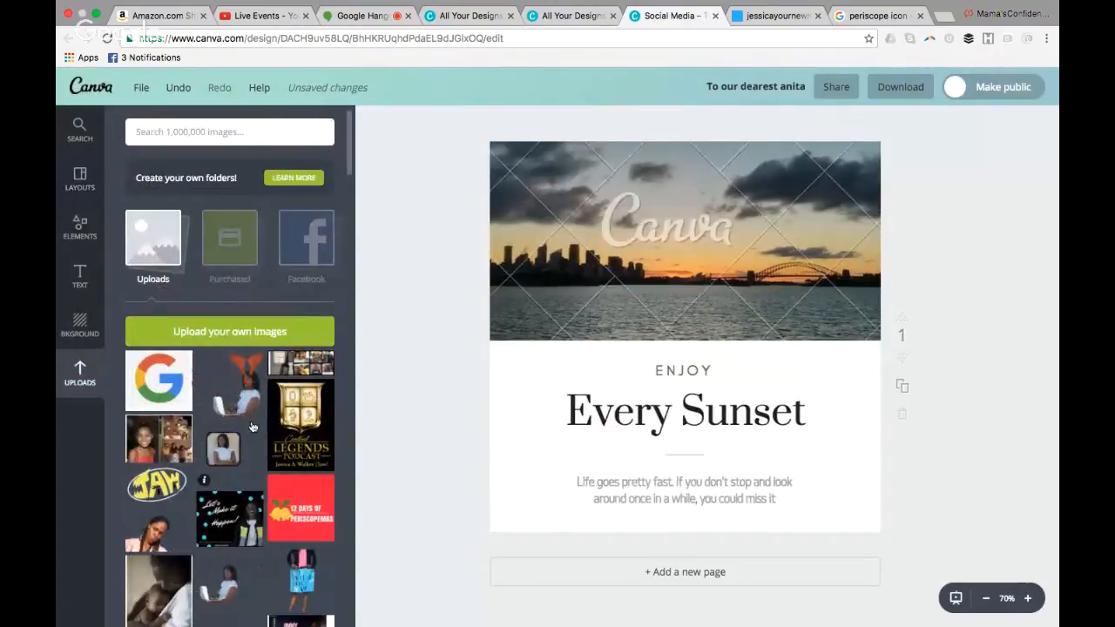
{"action": "scroll", "coordinate": [349, 186], "scroll_direction": "down", "scroll_amount": 3}
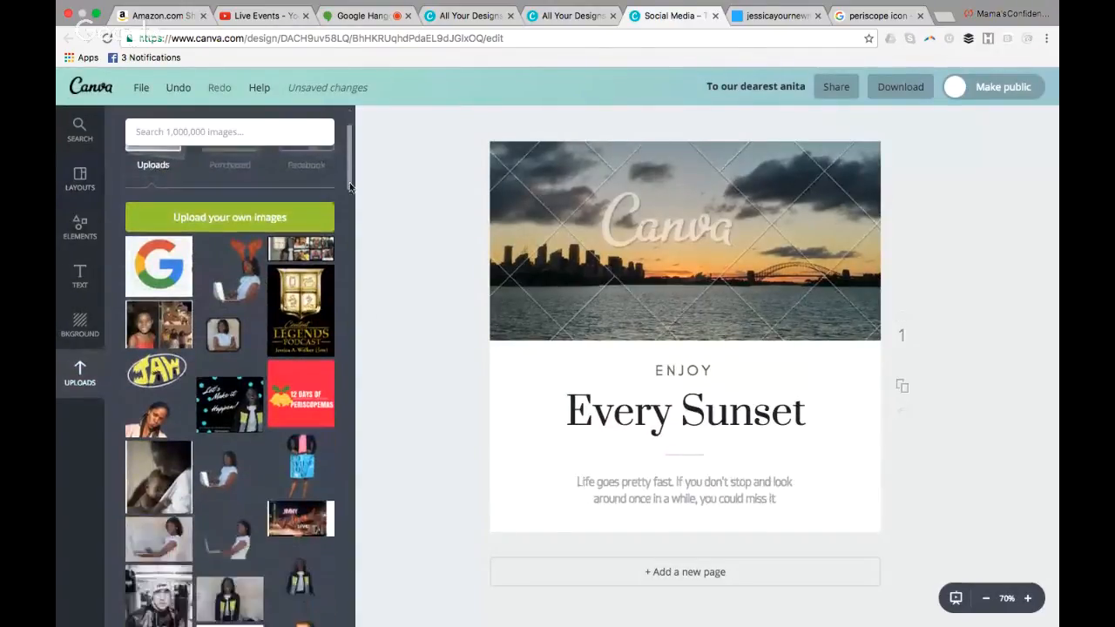
{"action": "scroll", "coordinate": [183, 399], "scroll_direction": "down", "scroll_amount": 4}
{"action": "left_click", "coordinate": [188, 397]}
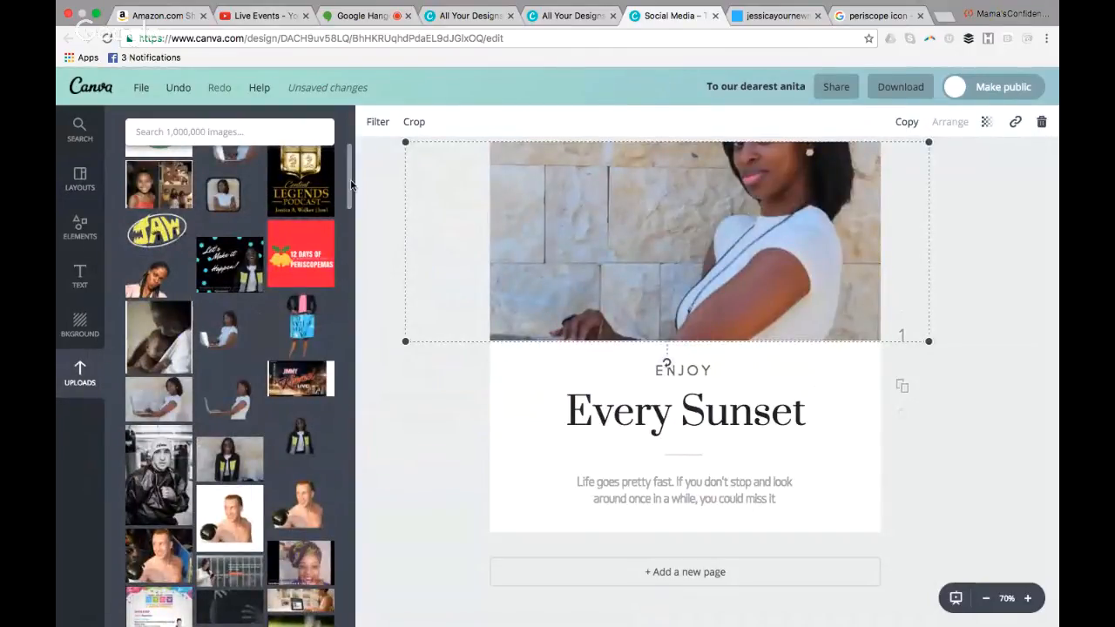
{"action": "scroll", "coordinate": [351, 185], "scroll_direction": "up", "scroll_amount": 3}
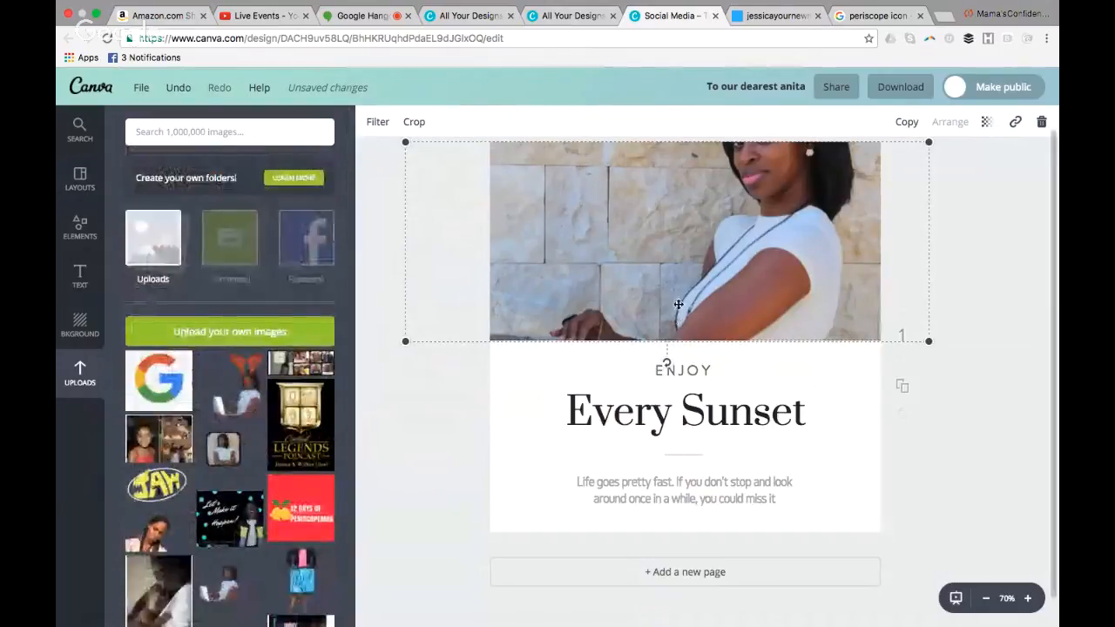
Reposition the laptop photo downward within its frame so the woman's whole head is shown, and apply the crop
{"action": "double_click", "coordinate": [677, 270]}
{"action": "left_click_drag", "start_coordinate": [682, 243], "coordinate": [682, 327]}
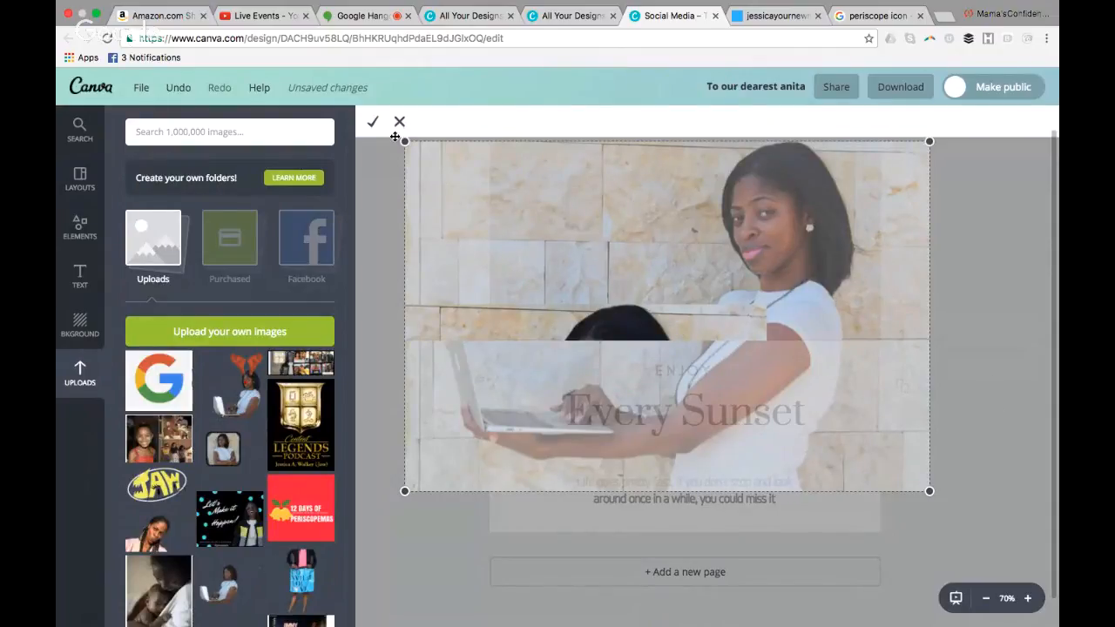
{"action": "left_click", "coordinate": [372, 122]}
{"action": "left_click", "coordinate": [983, 451]}
Replace the "Every Sunset" heading text with "Join me in SF!"
{"action": "left_click", "coordinate": [791, 412]}
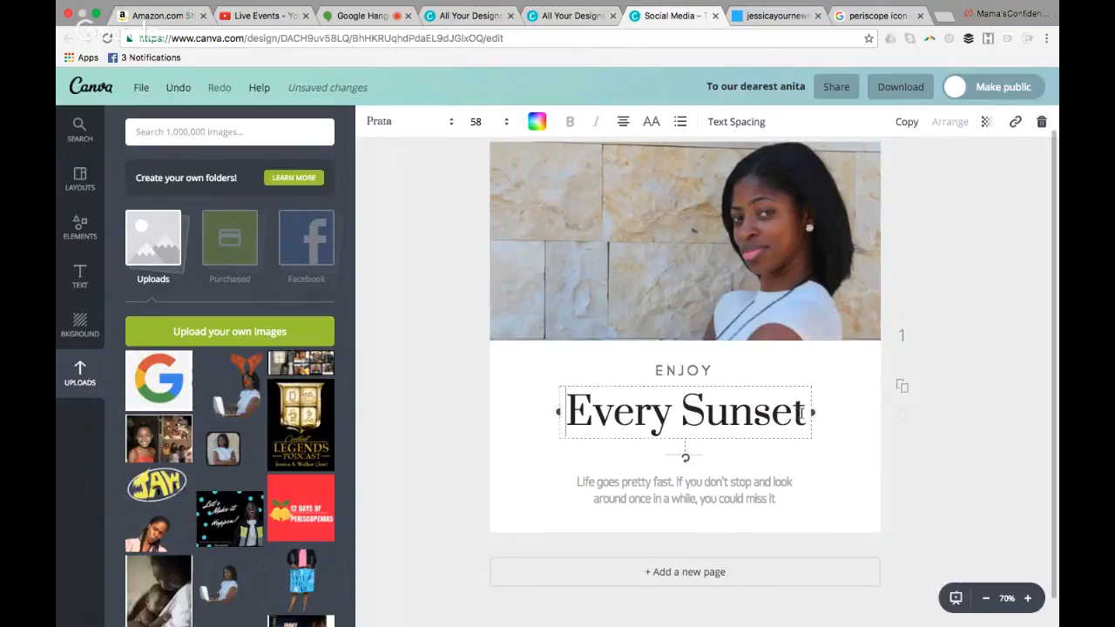
{"action": "key", "text": "BackSpace"}
{"action": "key", "text": "BackSpace"}
{"action": "key", "text": "BackSpace"}
{"action": "key", "text": "BackSpace"}
{"action": "key", "text": "BackSpace"}
{"action": "key", "text": "BackSpace"}
{"action": "key", "text": "BackSpace"}
{"action": "key", "text": "BackSpace"}
{"action": "key", "text": "BackSpace"}
{"action": "key", "text": "BackSpace"}
{"action": "key", "text": "BackSpace"}
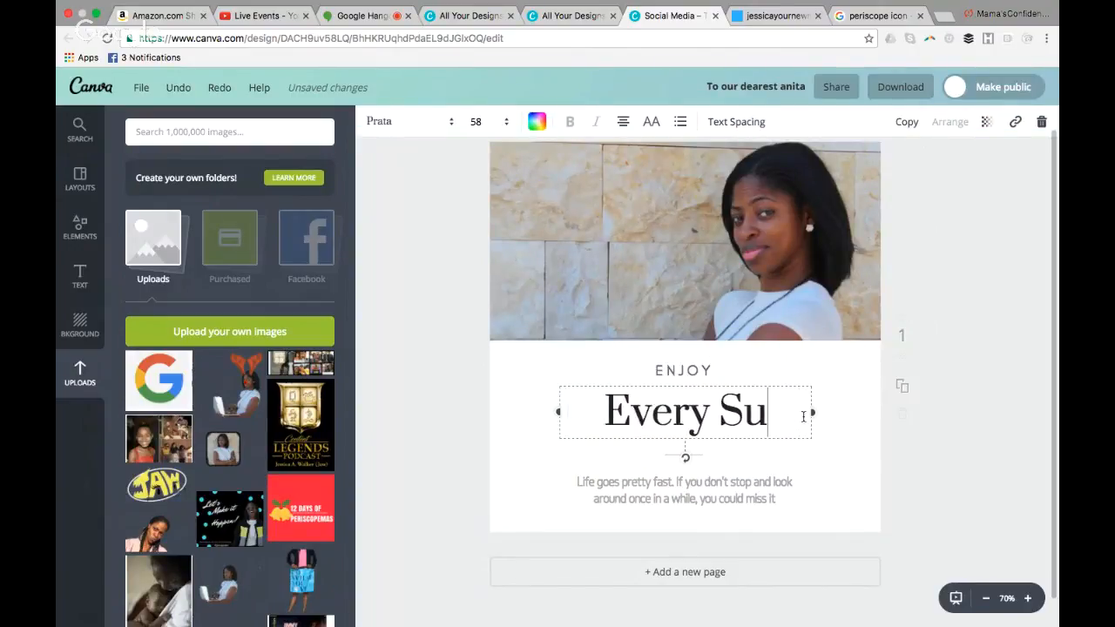
{"action": "key", "text": "BackSpace"}
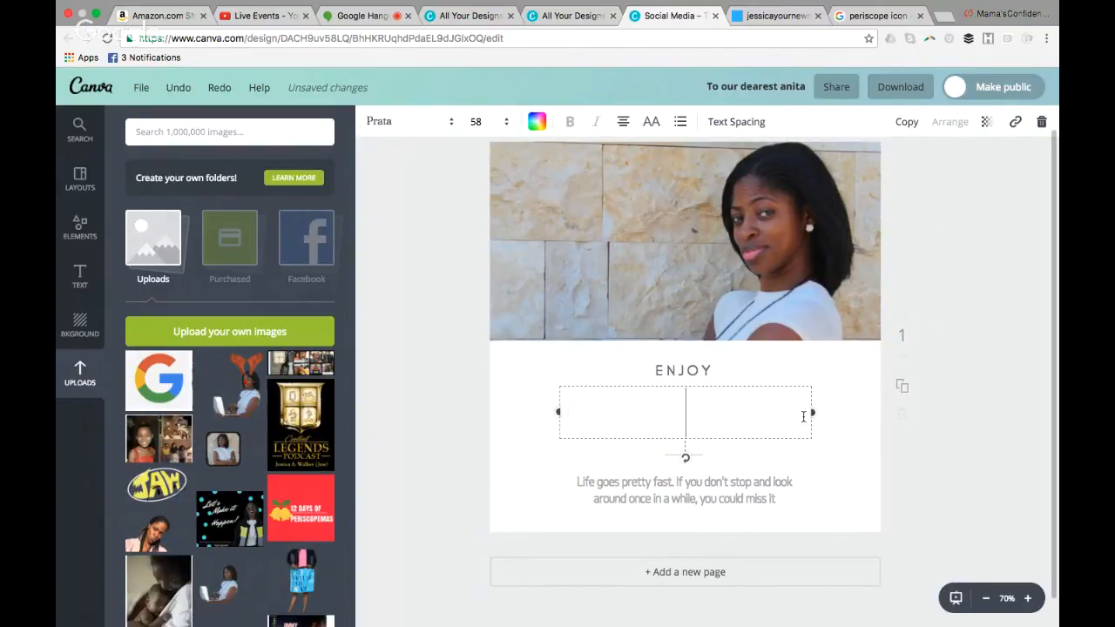
{"action": "type", "text": "Join "}
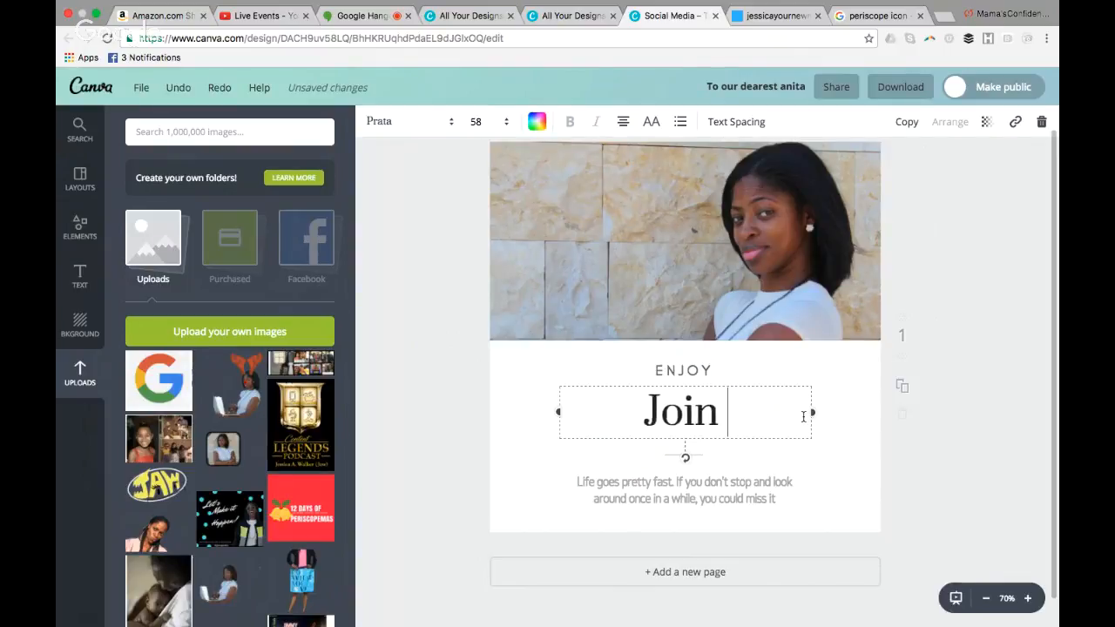
{"action": "type", "text": "me in "}
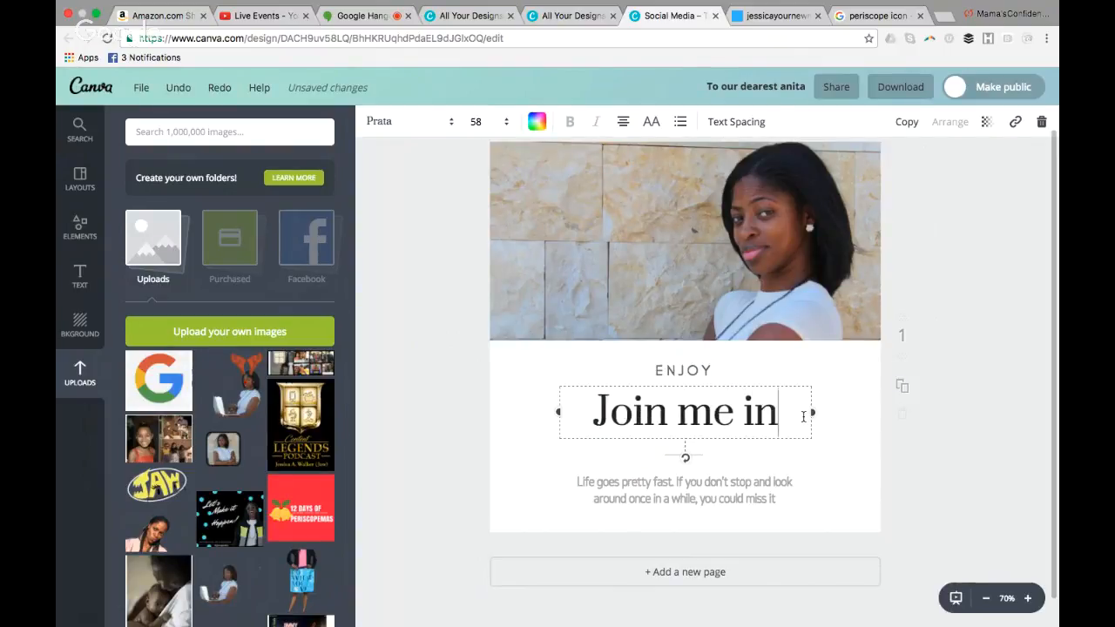
{"action": "type", "text": "SF"}
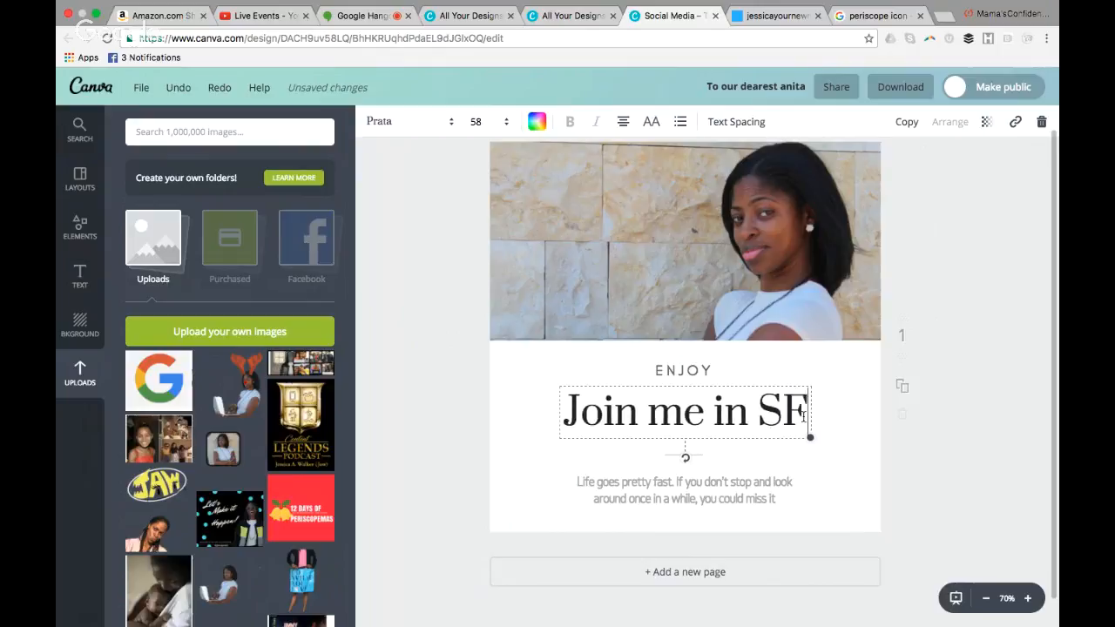
{"action": "type", "text": "!"}
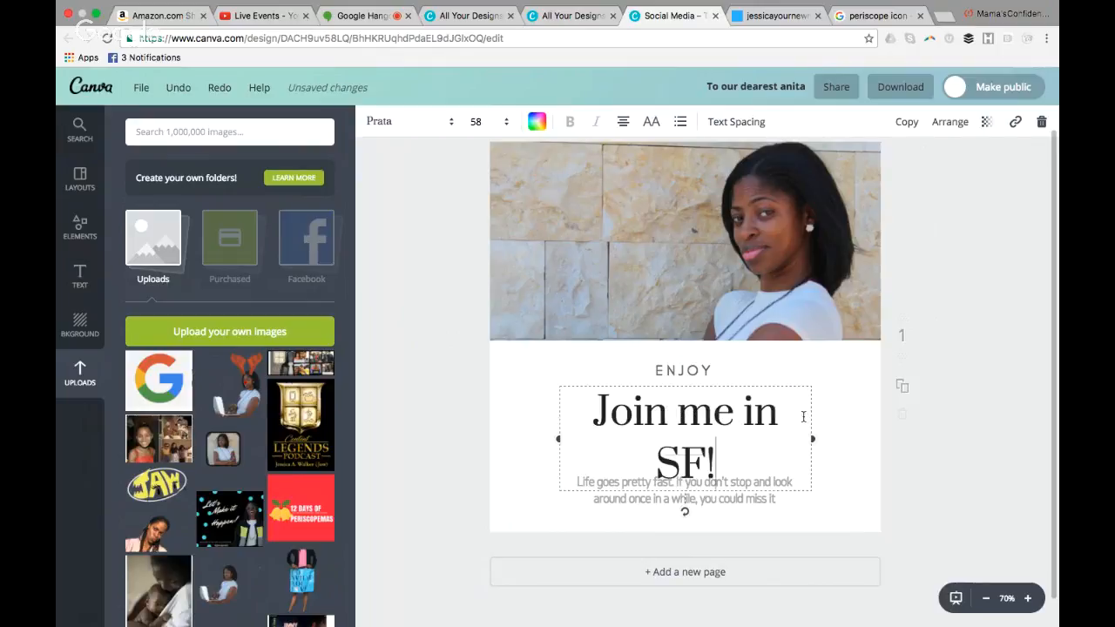
Replace the "ENJOY" line above the heading with "LET'S GET TO BUSINESS!"
{"action": "left_click", "coordinate": [715, 368]}
{"action": "key", "text": "BackSpace"}
{"action": "key", "text": "BackSpace"}
{"action": "key", "text": "BackSpace"}
{"action": "key", "text": "BackSpace"}
{"action": "key", "text": "BackSpace"}
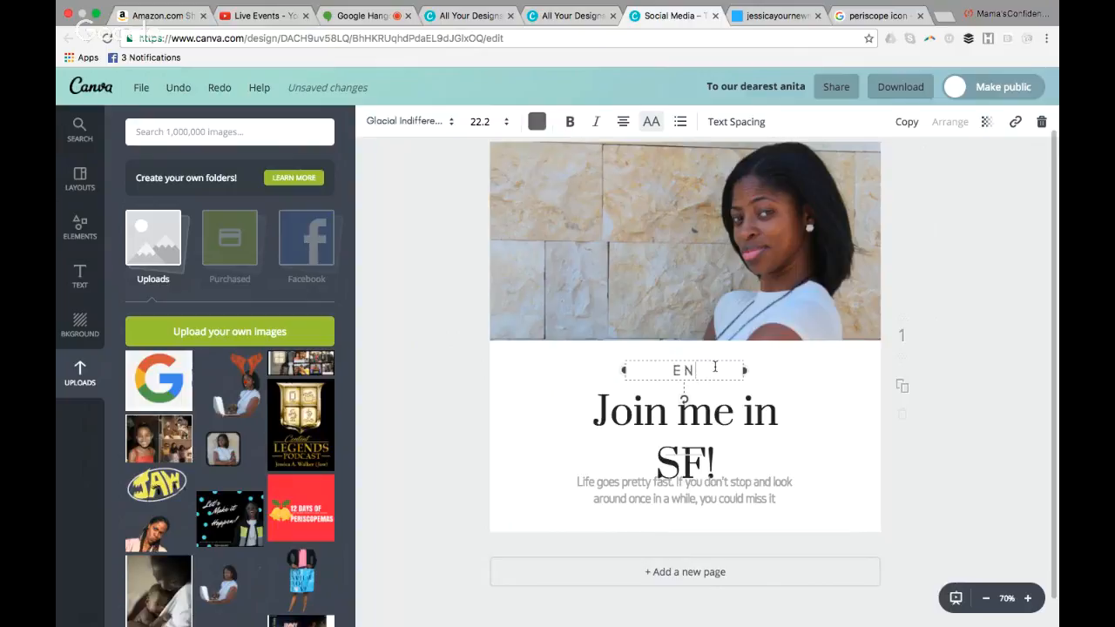
{"action": "type", "text": "LET'S GET TO BUSINESS"}
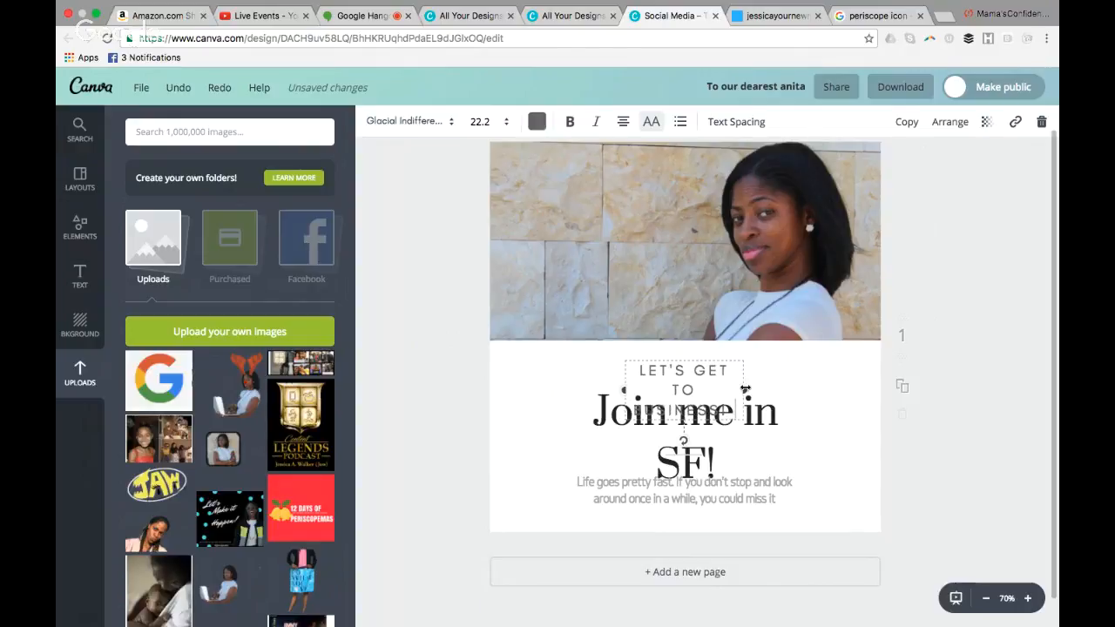
Widen the "LET'S GET TO BUSINESS!" text box to fit one line, center it above the heading, and move the heading slightly up
{"action": "left_click_drag", "start_coordinate": [745, 389], "coordinate": [788, 381]}
{"action": "left_click_drag", "start_coordinate": [624, 381], "coordinate": [552, 371]}
{"action": "left_click", "coordinate": [828, 408]}
{"action": "left_click_drag", "start_coordinate": [730, 373], "coordinate": [751, 371]}
{"action": "left_click_drag", "start_coordinate": [721, 417], "coordinate": [720, 402]}
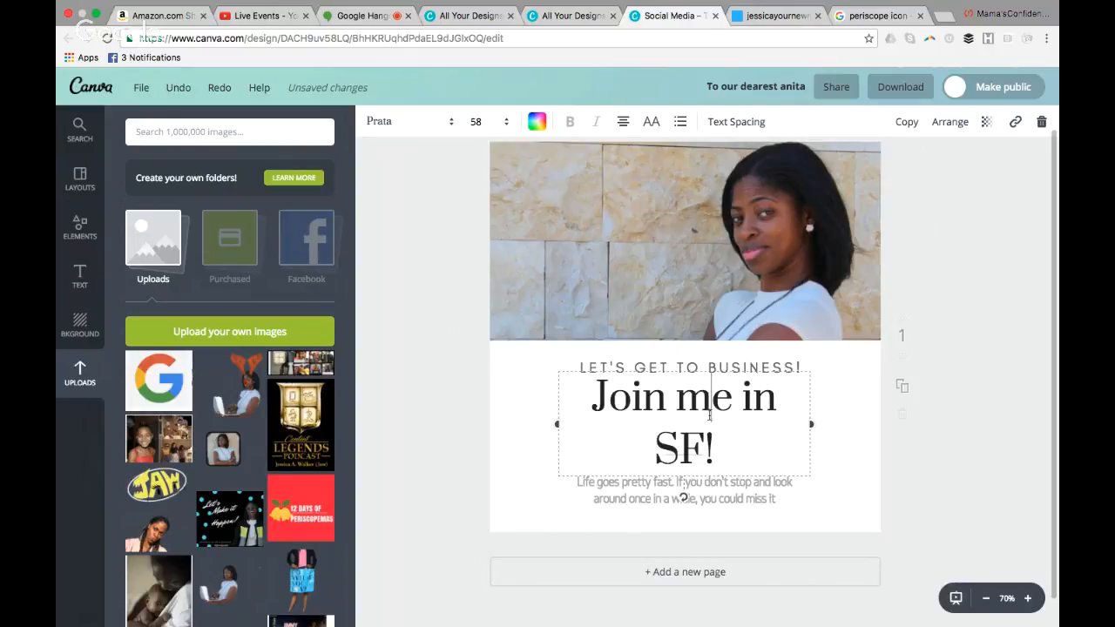
{"action": "left_click", "coordinate": [837, 511]}
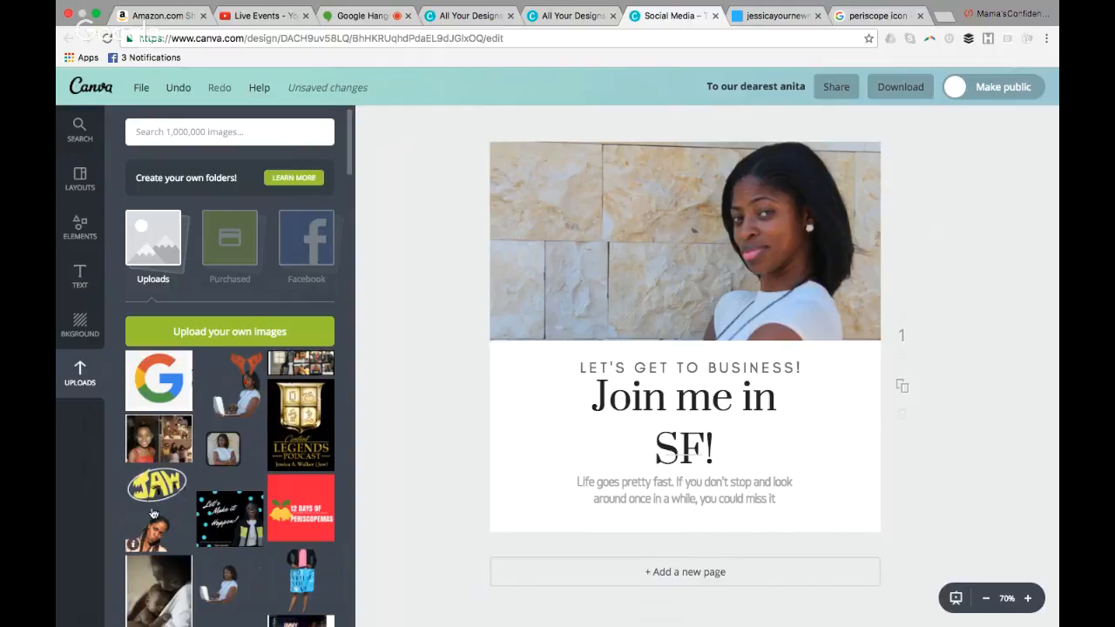
Add the uploaded yellow JAW logo and place it in the photo's upper-left corner
{"action": "left_click", "coordinate": [172, 479]}
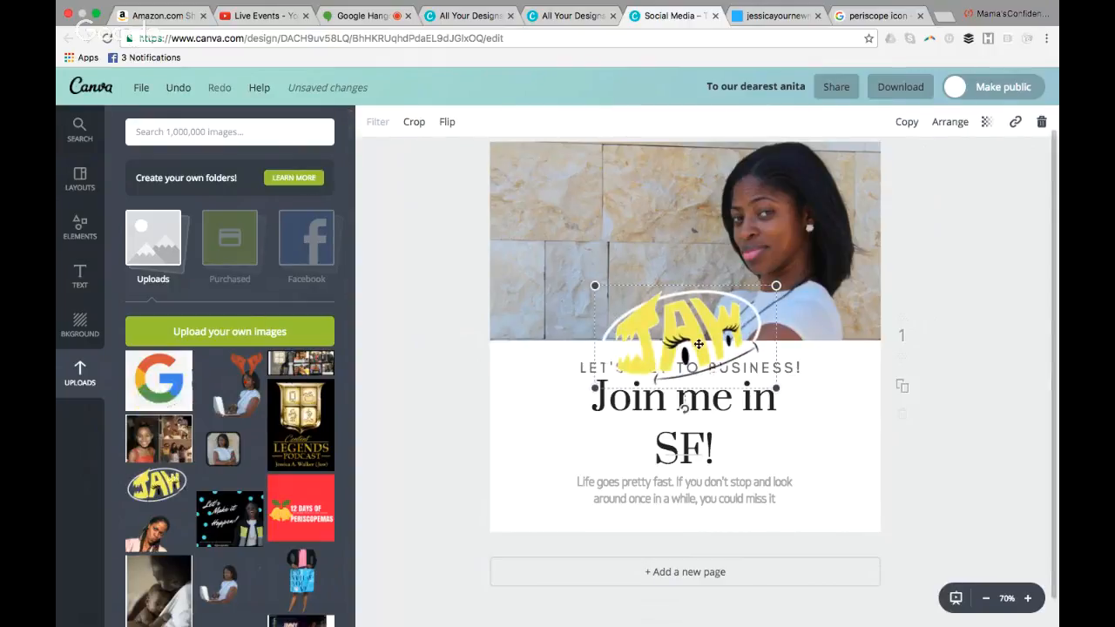
{"action": "left_click_drag", "start_coordinate": [700, 344], "coordinate": [591, 207]}
{"action": "left_click", "coordinate": [1000, 257]}
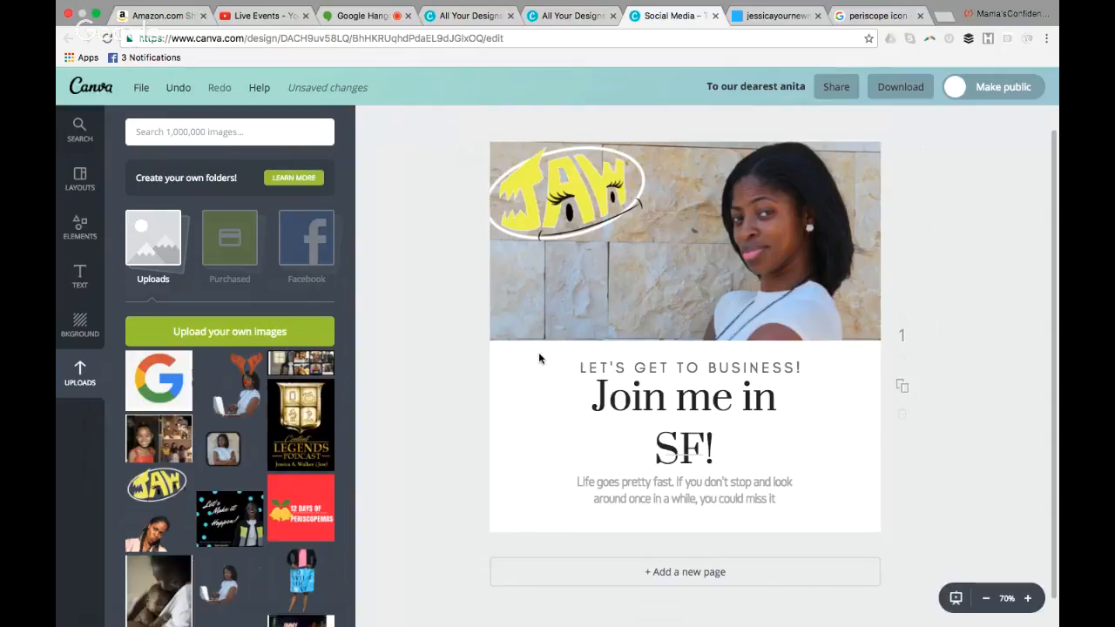
Review the file types available for downloading the design, and close the download options without downloading
{"action": "left_click", "coordinate": [901, 88]}
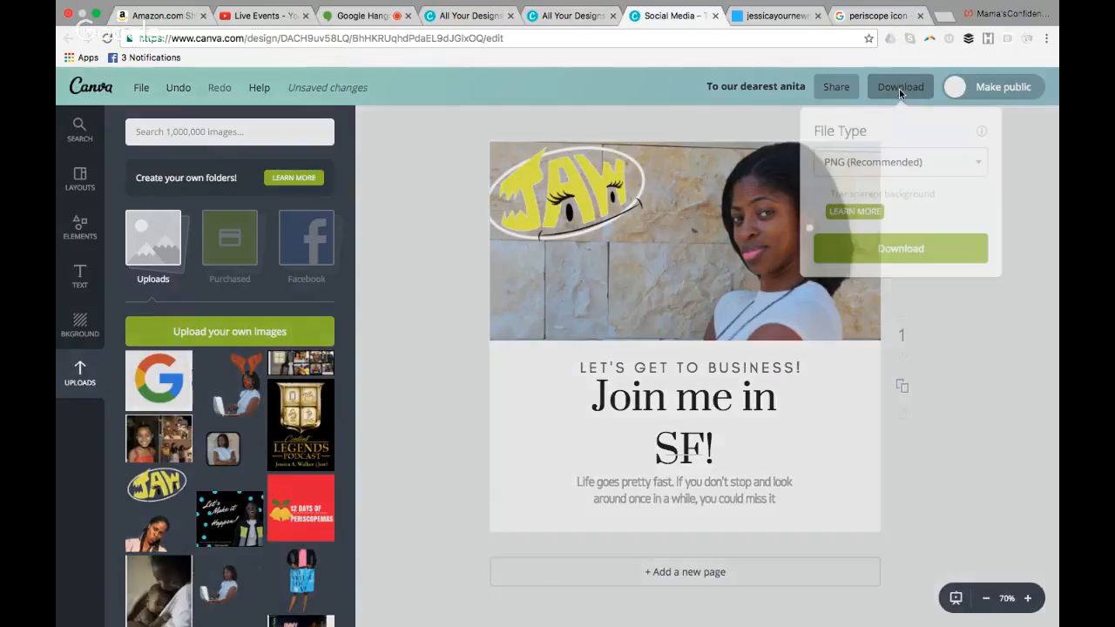
{"action": "left_click", "coordinate": [883, 159]}
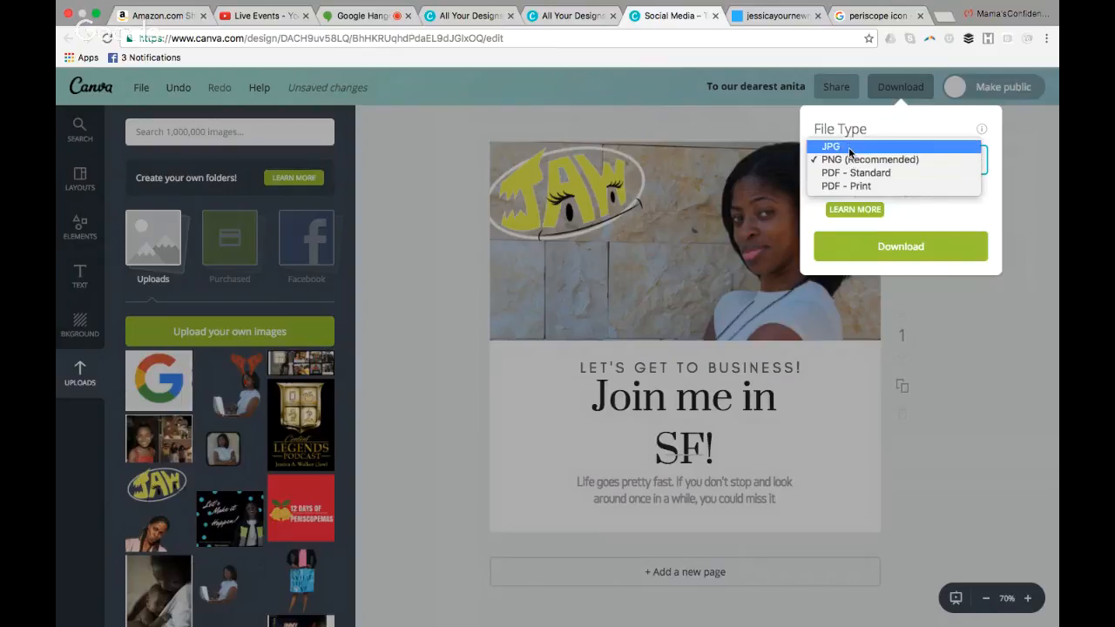
{"action": "left_click", "coordinate": [1047, 414]}
{"action": "left_click", "coordinate": [1008, 356]}
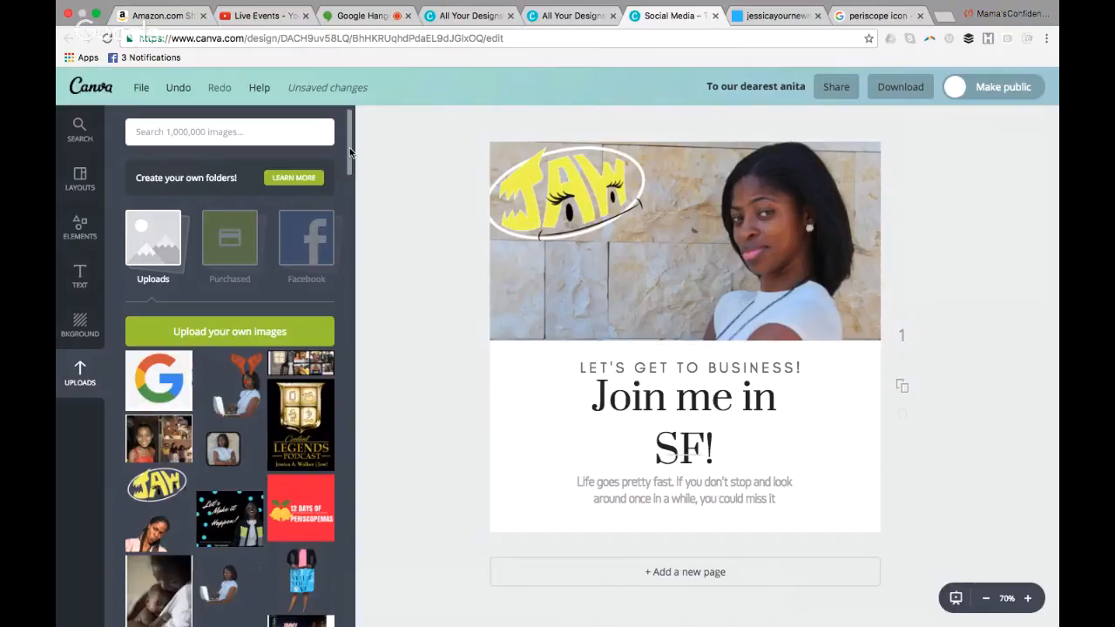
Switch to the Google Hangouts live broadcast page
{"action": "left_click", "coordinate": [355, 17]}
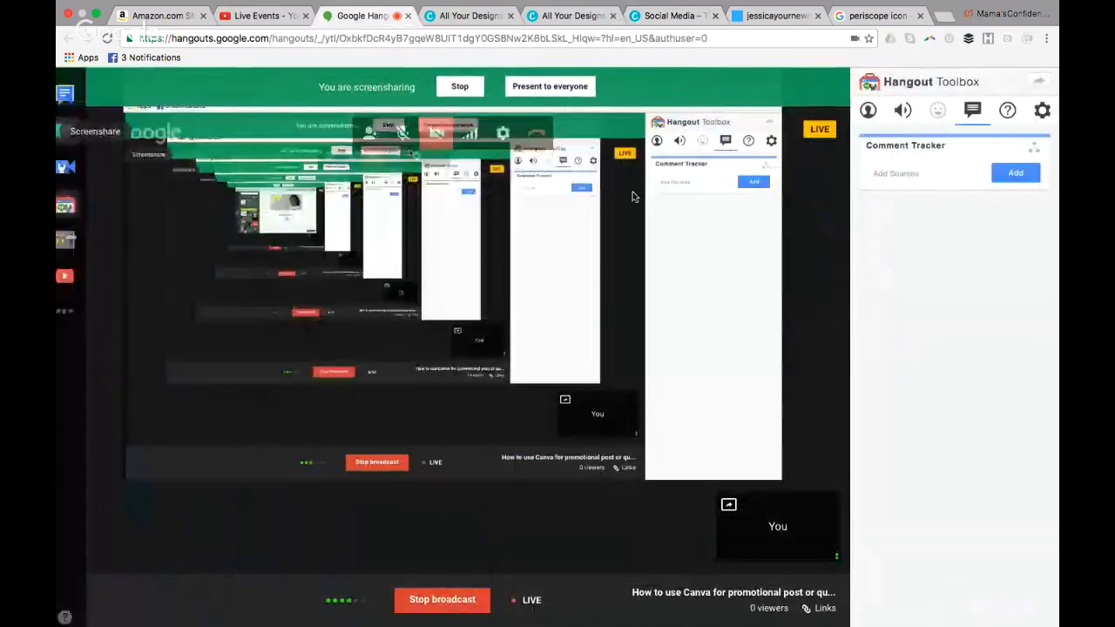
{"action": "mouse_move", "coordinate": [689, 623]}
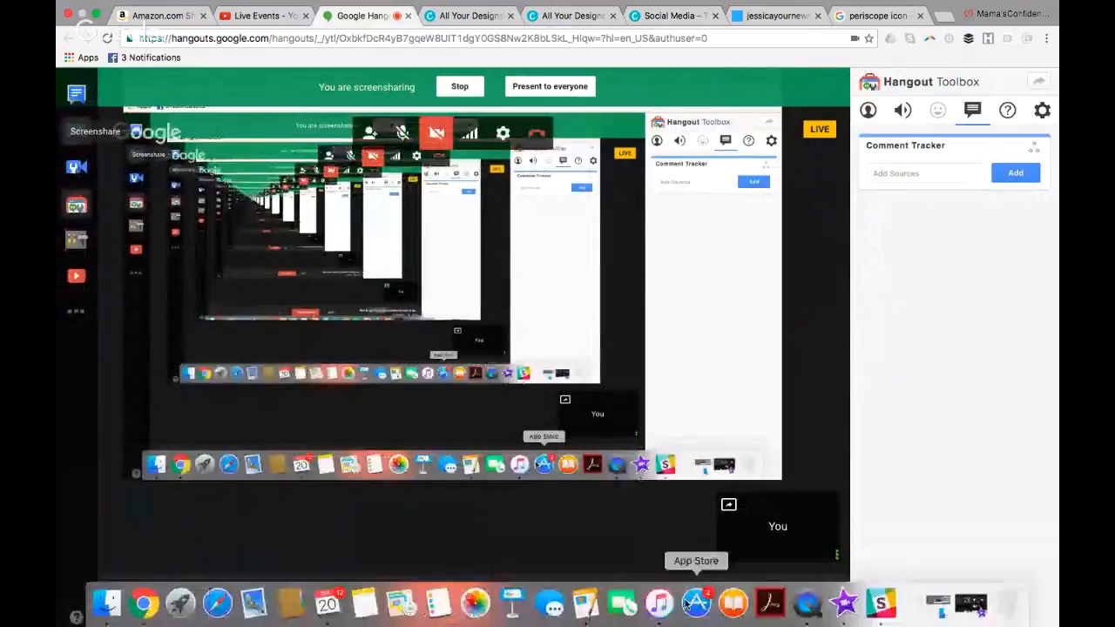